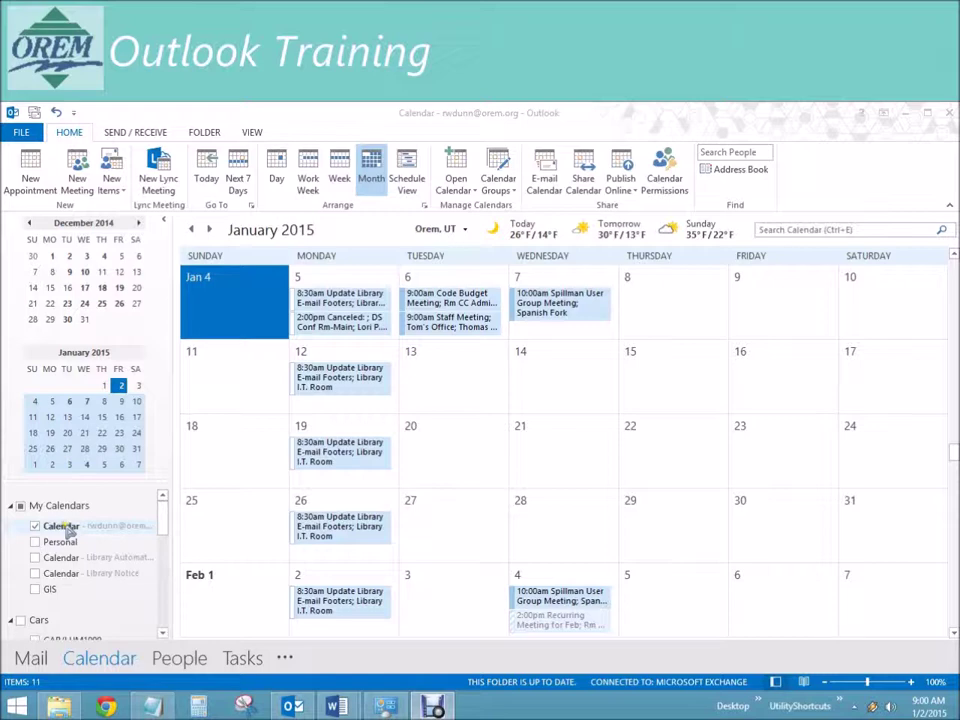
- Review the default permission settings of the main calendar and close its properties without changes
{"action": "right_click", "coordinate": [66, 528]}
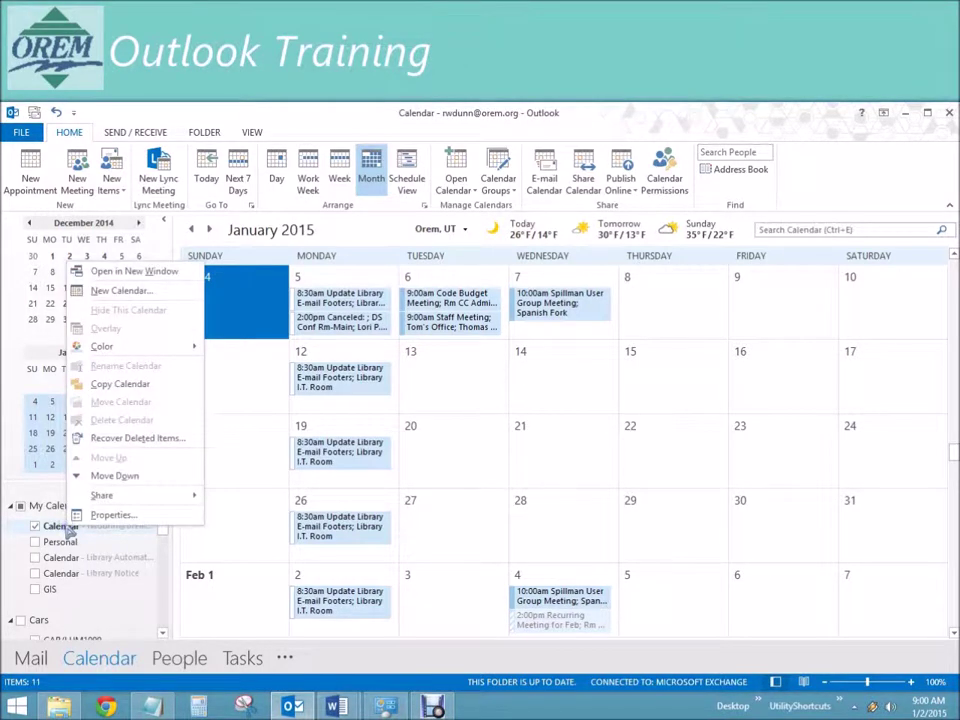
{"action": "left_click", "coordinate": [148, 516]}
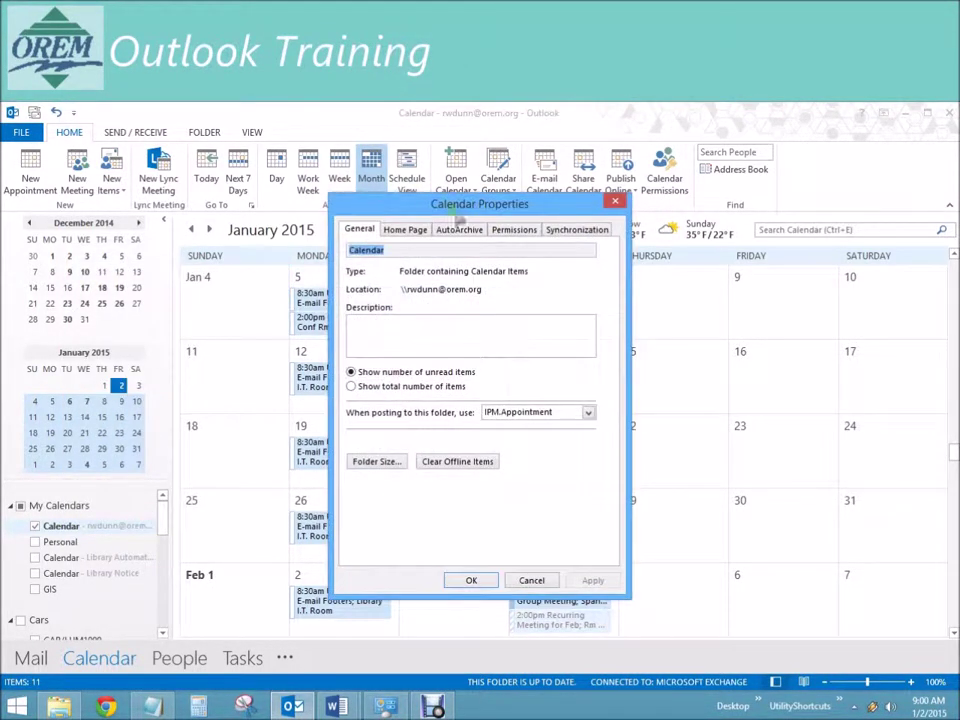
{"action": "left_click", "coordinate": [531, 229]}
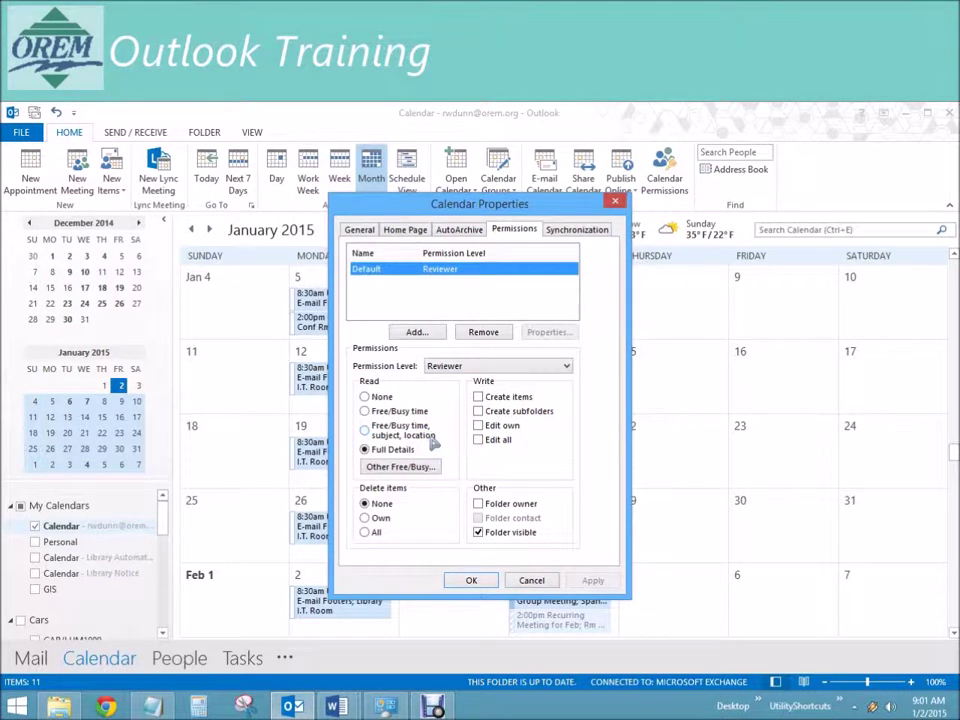
{"action": "left_click", "coordinate": [531, 580]}
- Open a blank appointment to examine its Show As setting, and close it without saving
{"action": "left_click", "coordinate": [110, 185]}
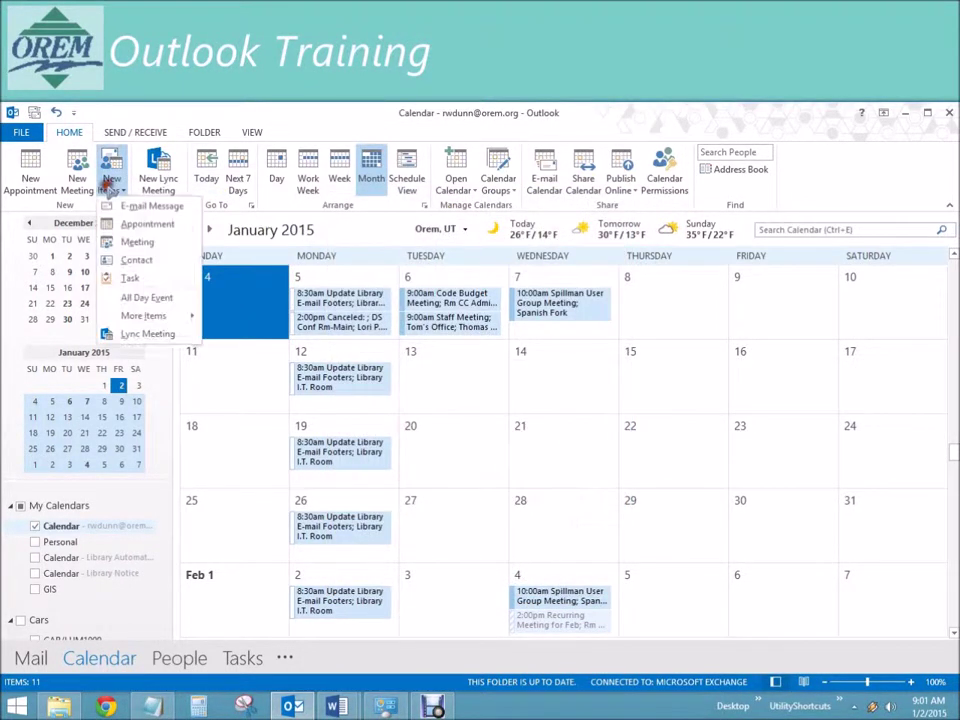
{"action": "left_click", "coordinate": [147, 224]}
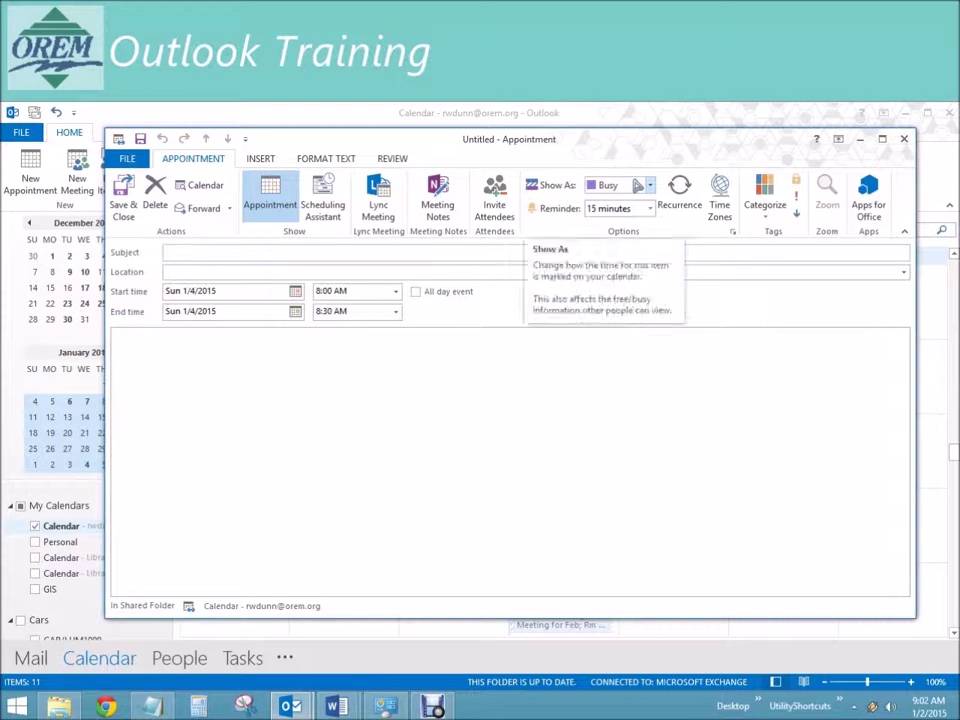
{"action": "left_click", "coordinate": [221, 421]}
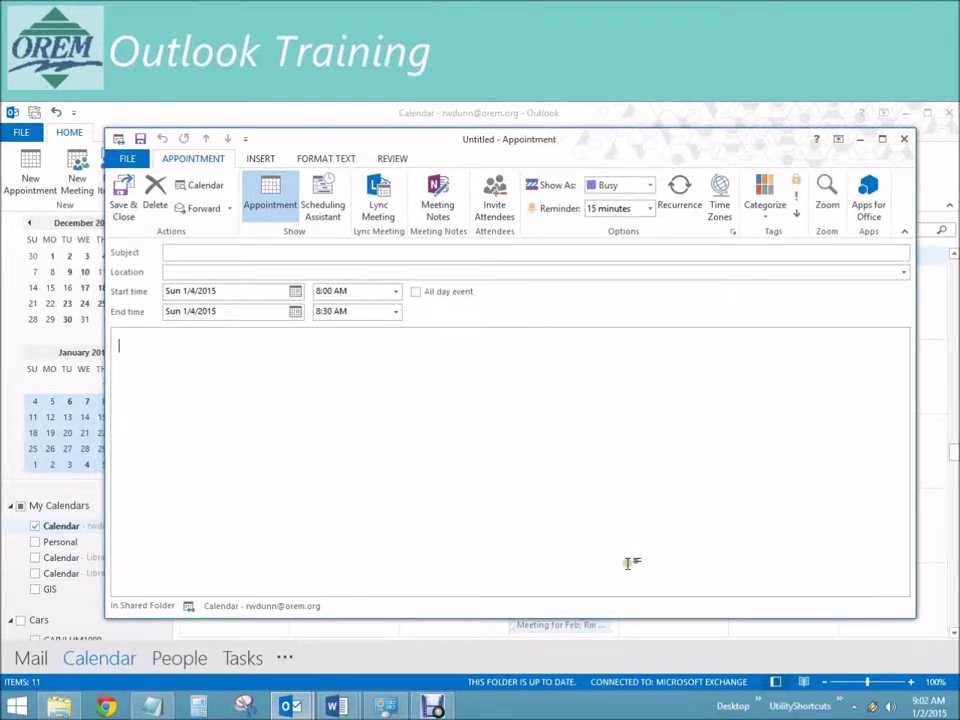
{"action": "left_click", "coordinate": [904, 139]}
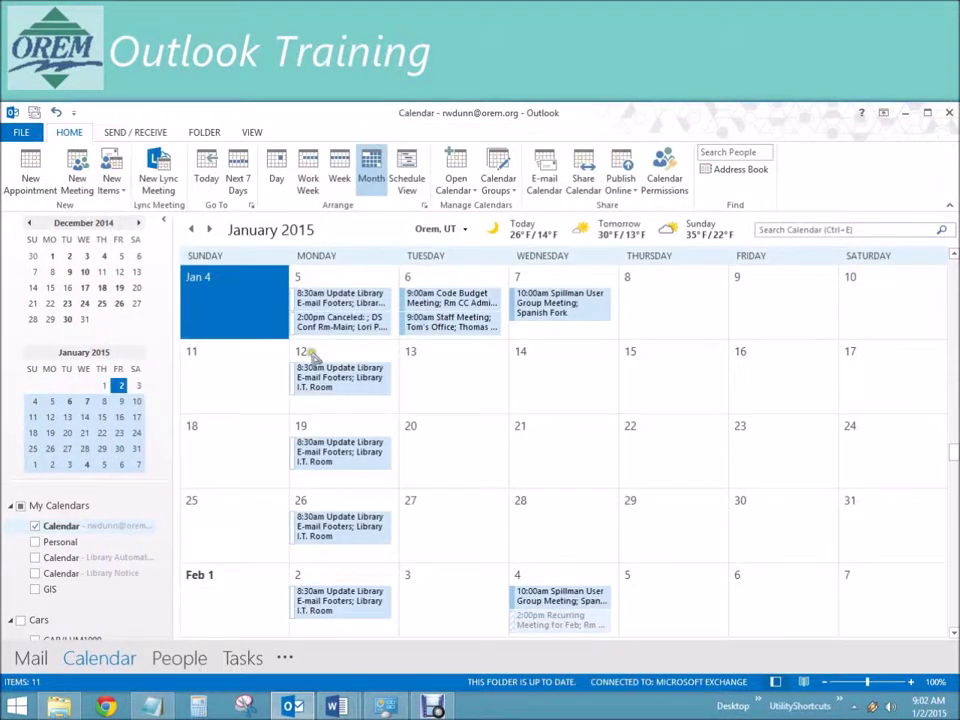
- Examine the main calendar's read permissions and its other free/busy options, cancelling without changes
{"action": "right_click", "coordinate": [40, 525]}
{"action": "left_click", "coordinate": [120, 514]}
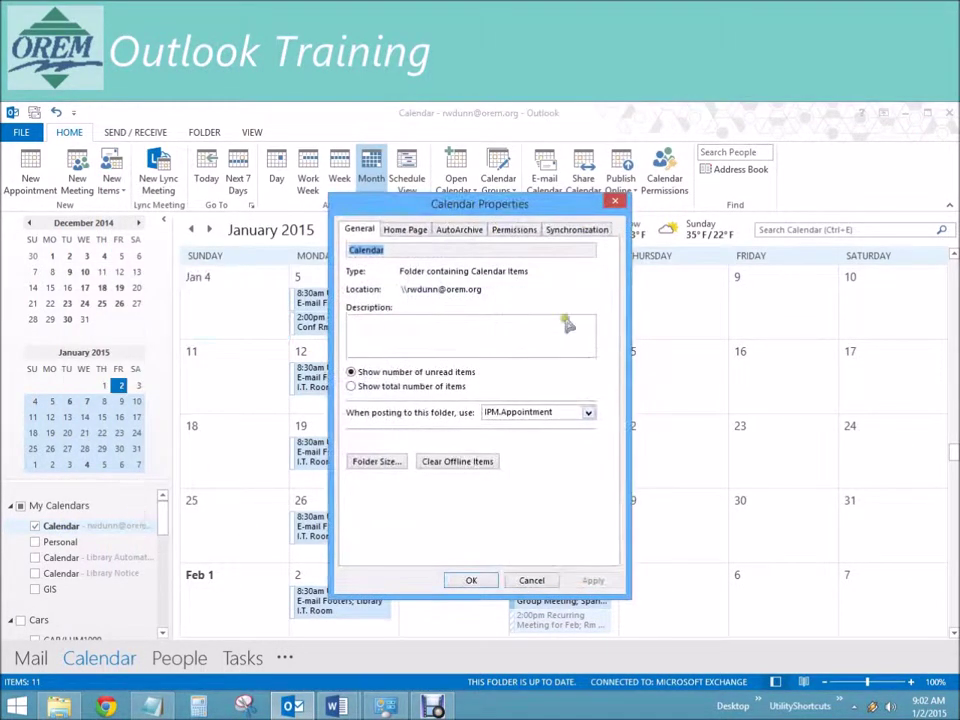
{"action": "left_click", "coordinate": [512, 229]}
{"action": "left_click", "coordinate": [366, 449]}
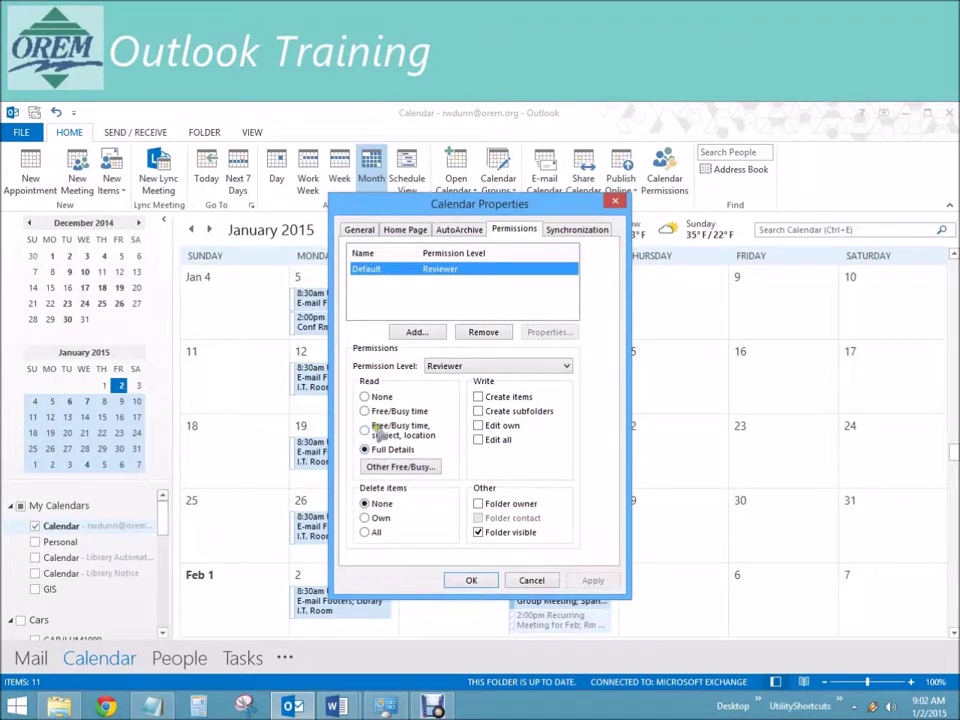
{"action": "left_click", "coordinate": [430, 467]}
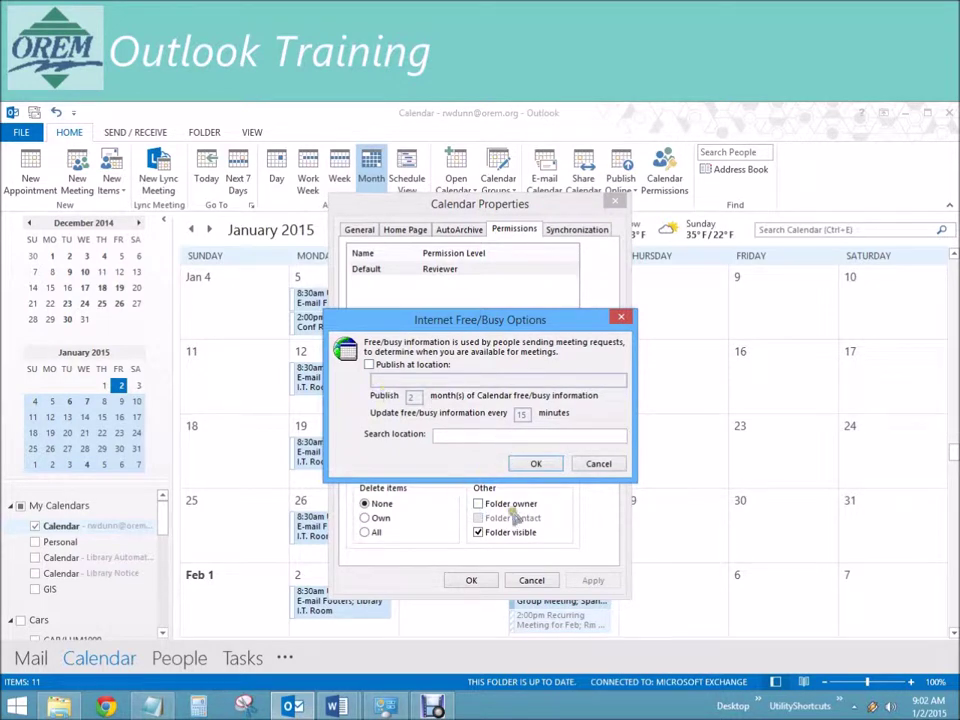
{"action": "left_click", "coordinate": [600, 464]}
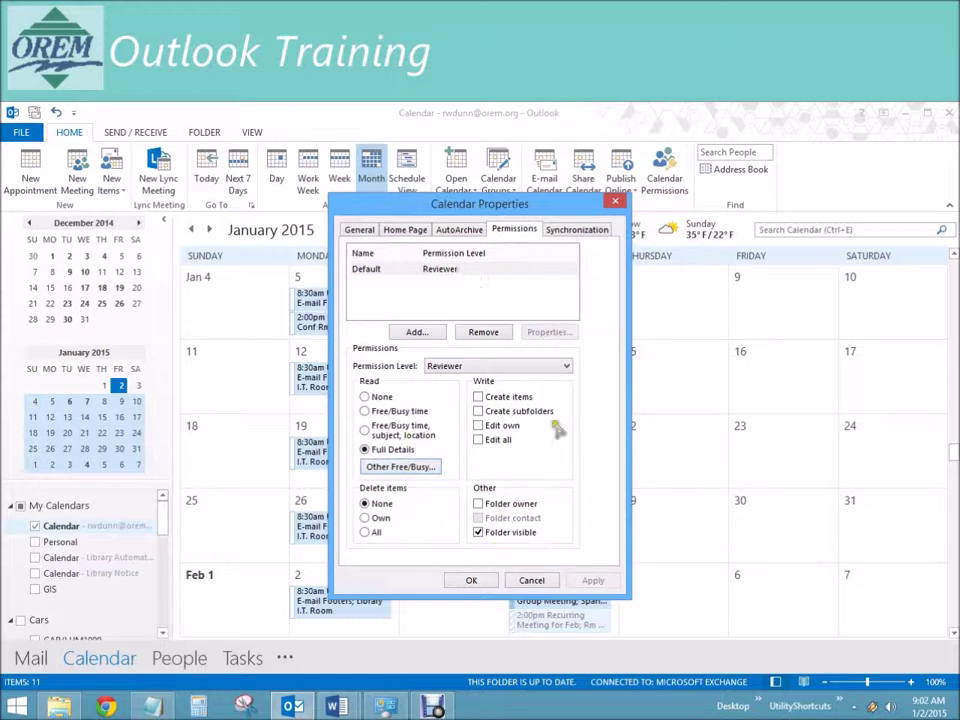
{"action": "left_click", "coordinate": [550, 579]}
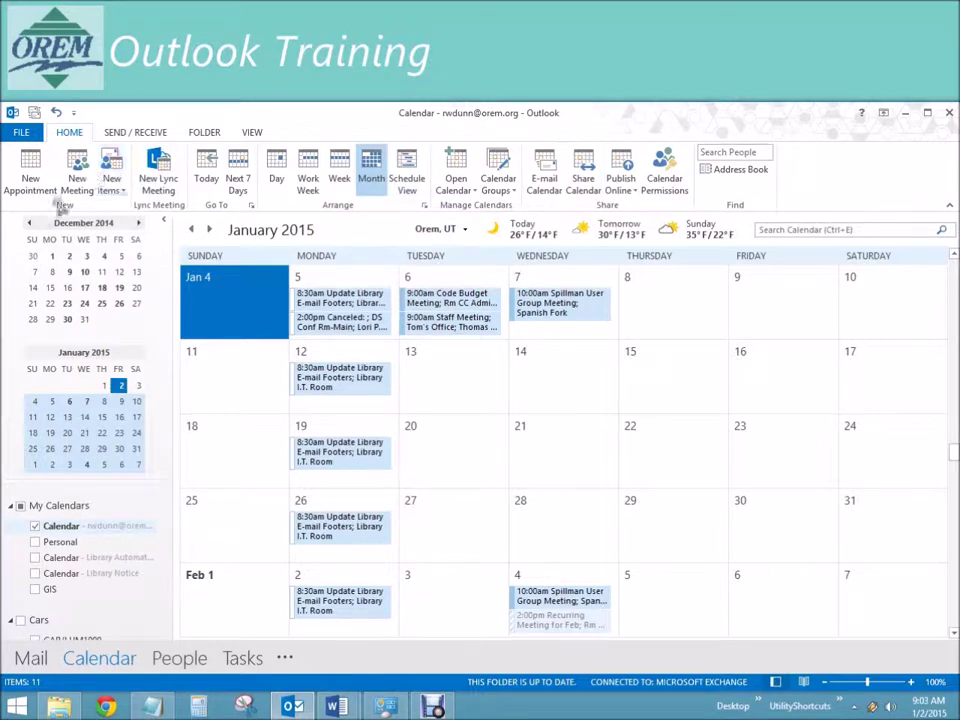
- Create a new meeting request and narrow its window to uncover the calendar list
{"action": "left_click", "coordinate": [77, 165]}
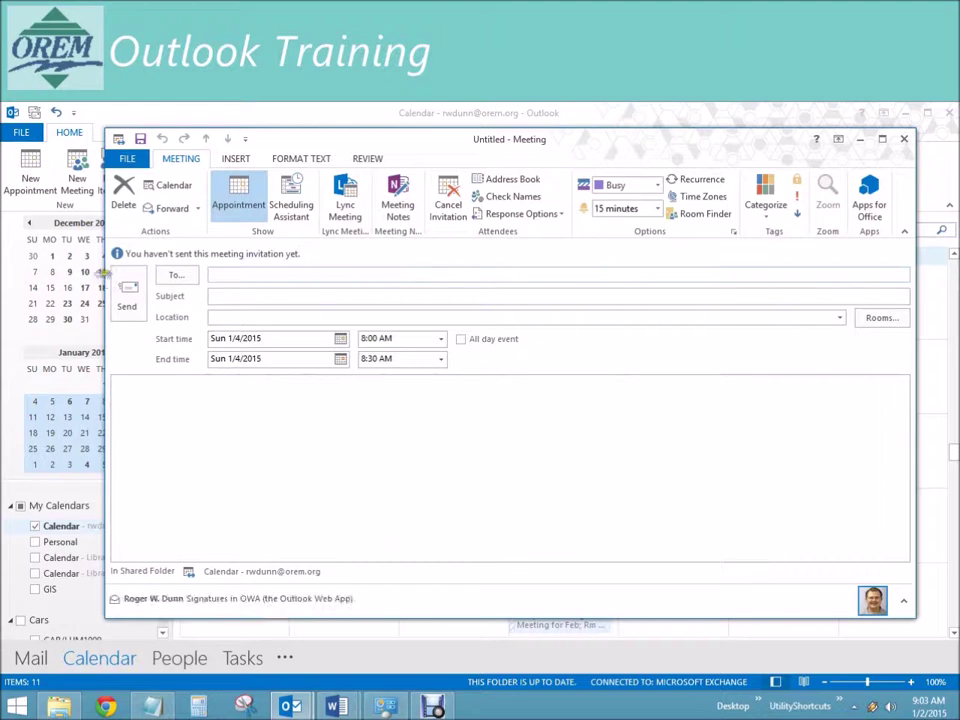
{"action": "left_click_drag", "start_coordinate": [104, 272], "coordinate": [259, 311]}
- Browse the calendar list's groups, including Rooms, Shared Calendars, Programmers, Cars and My Calendars, and the commands available for a group
{"action": "left_click_drag", "start_coordinate": [160, 512], "coordinate": [160, 612]}
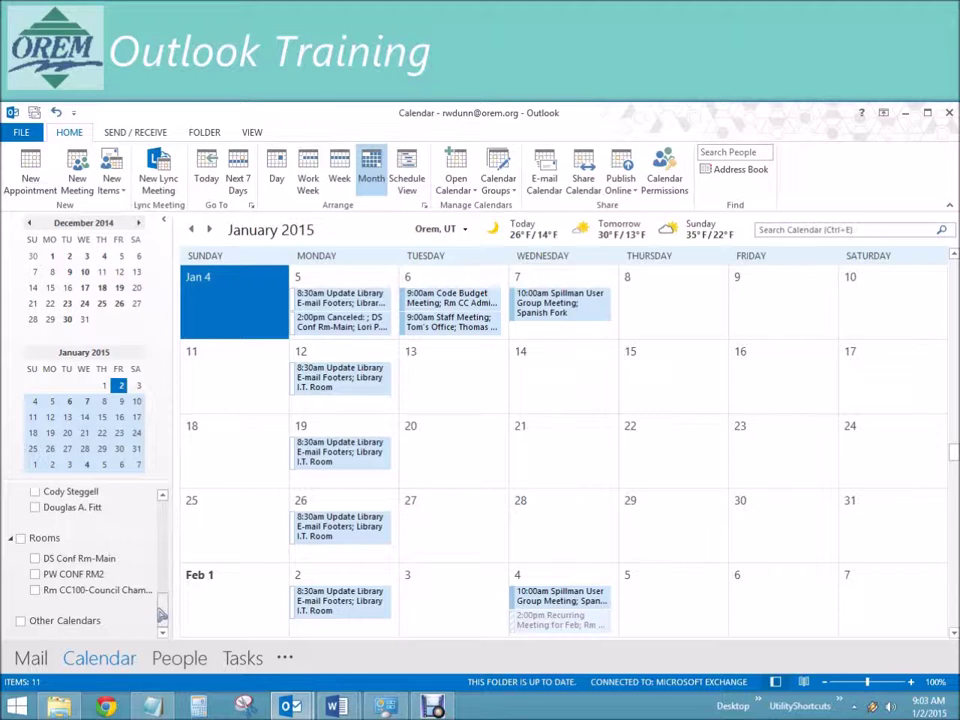
{"action": "left_click_drag", "start_coordinate": [162, 610], "coordinate": [160, 597]}
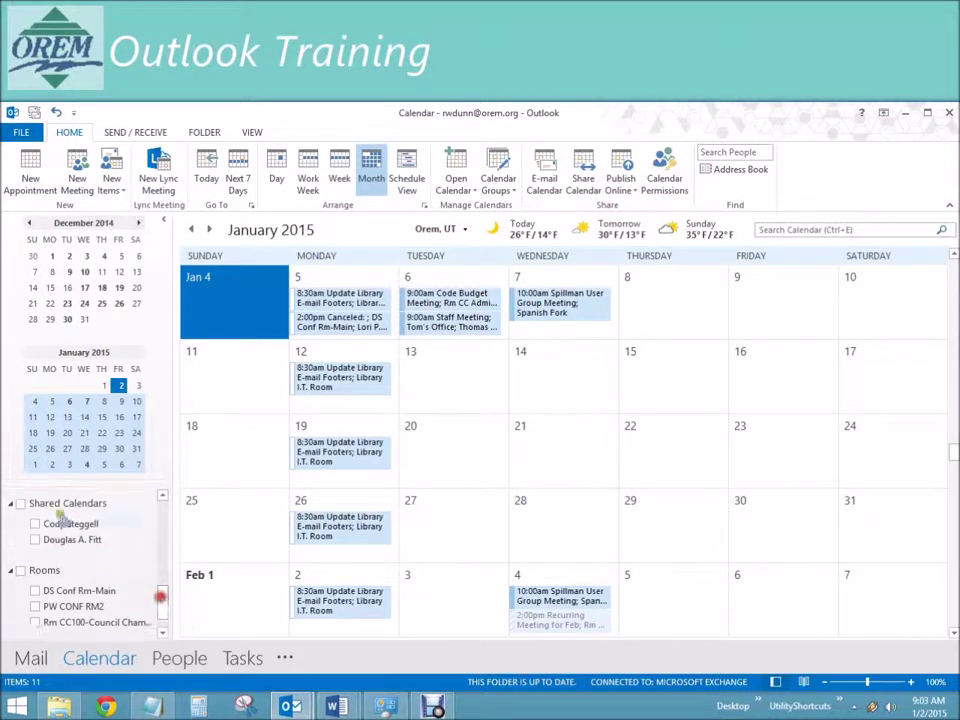
{"action": "left_click_drag", "start_coordinate": [162, 604], "coordinate": [161, 570]}
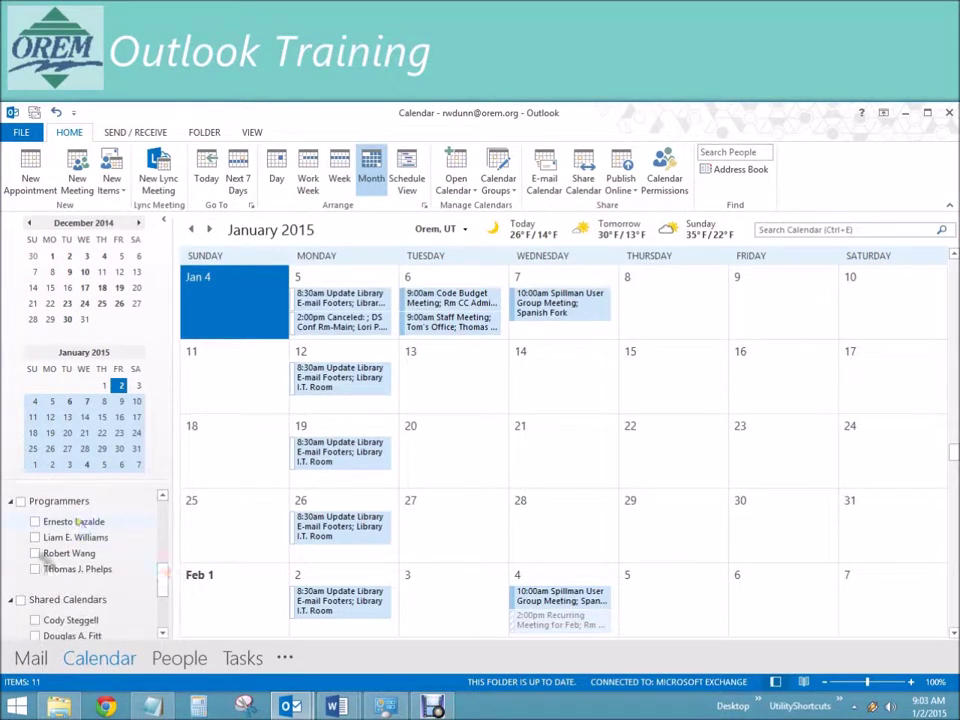
{"action": "left_click_drag", "start_coordinate": [47, 505], "coordinate": [166, 575]}
{"action": "scroll", "coordinate": [167, 542], "scroll_direction": "up", "scroll_amount": 5}
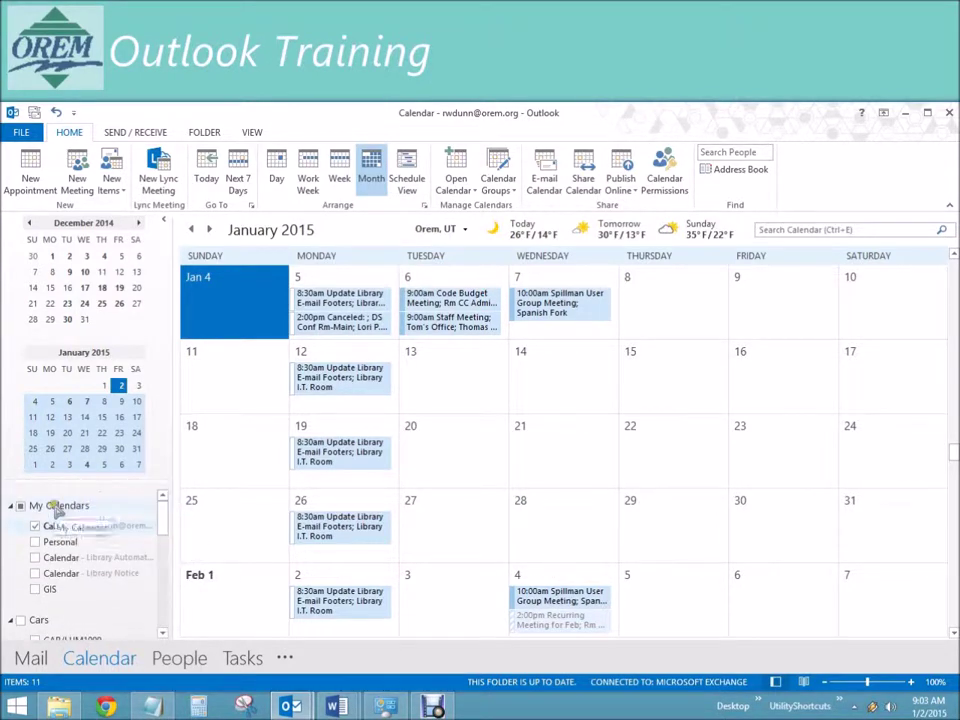
{"action": "right_click", "coordinate": [57, 508]}
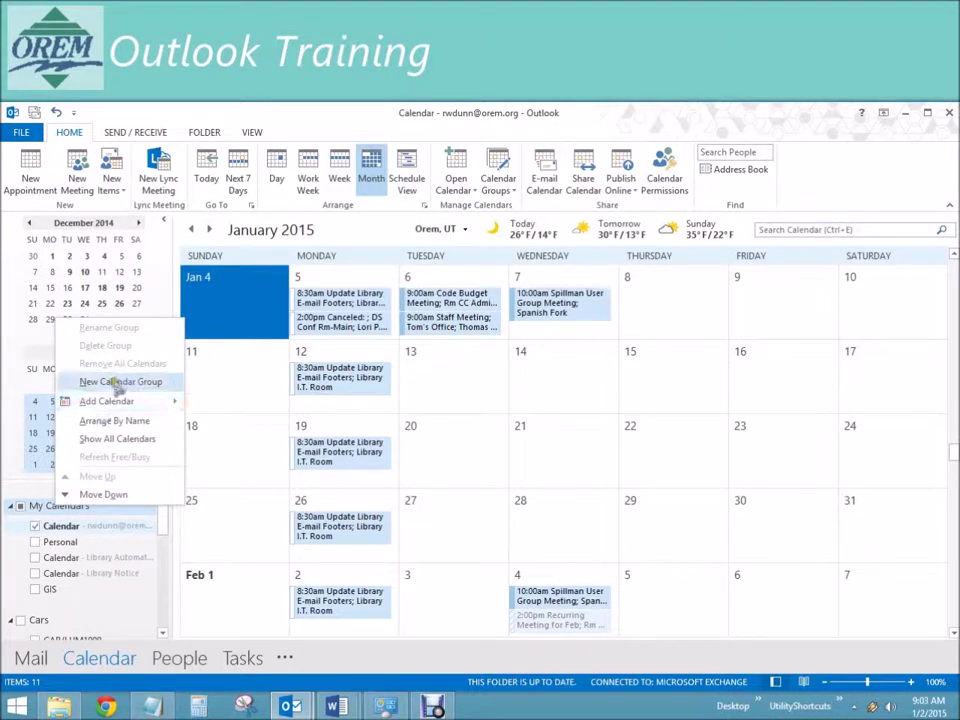
{"action": "left_click", "coordinate": [166, 550]}
{"action": "left_click", "coordinate": [165, 552]}
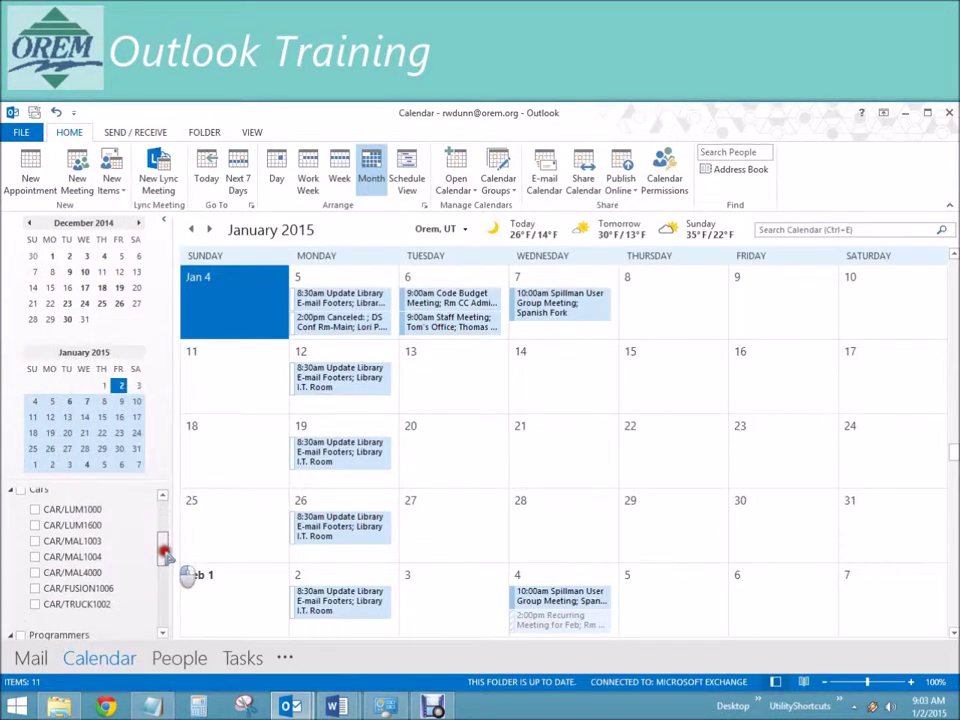
{"action": "scroll", "coordinate": [165, 560], "scroll_direction": "down", "scroll_amount": 2}
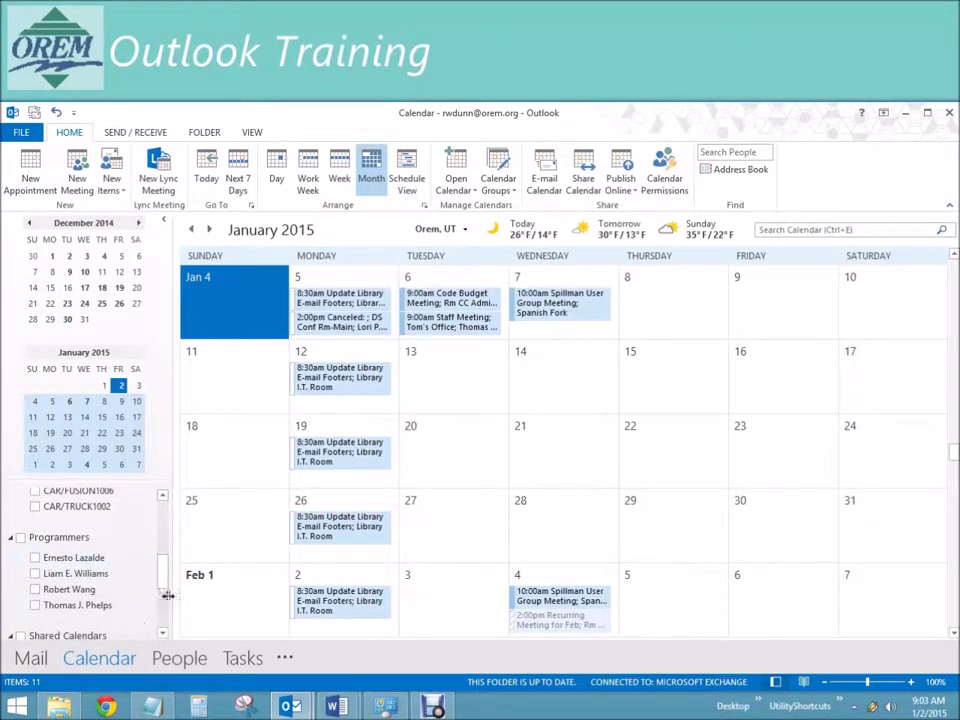
{"action": "mouse_move", "coordinate": [163, 561]}
{"action": "left_mouse_down"}
{"action": "mouse_move", "coordinate": [165, 497]}
{"action": "mouse_move", "coordinate": [165, 617]}
{"action": "mouse_move", "coordinate": [165, 506]}
{"action": "mouse_move", "coordinate": [168, 515]}
{"action": "left_mouse_up"}
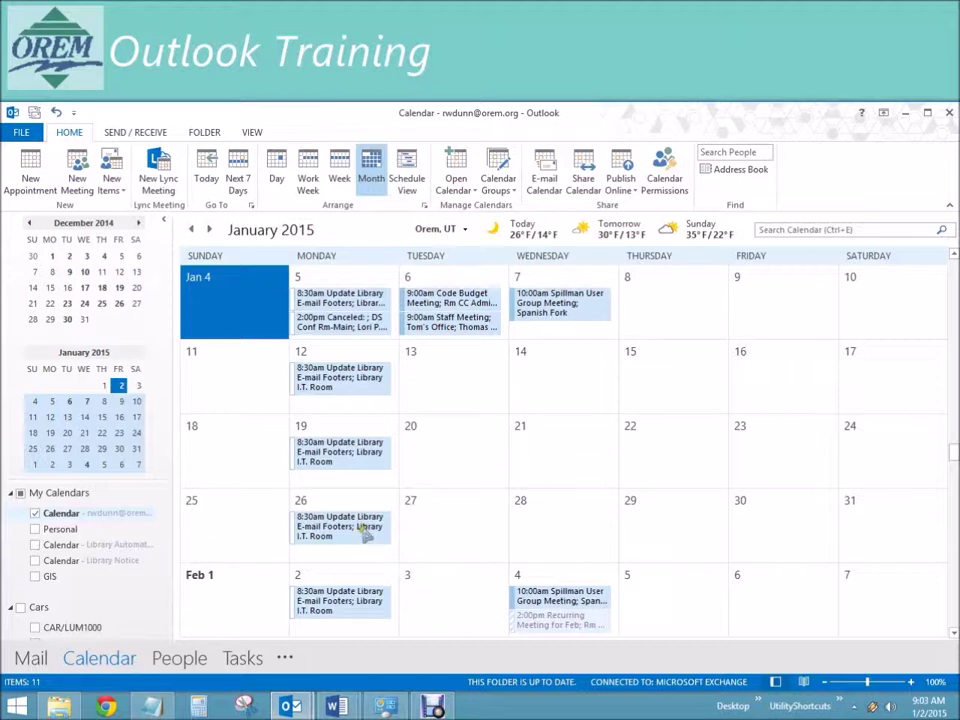
- Return to the untitled meeting request and add the attendee's name as its recipient
{"action": "mouse_move", "coordinate": [291, 706]}
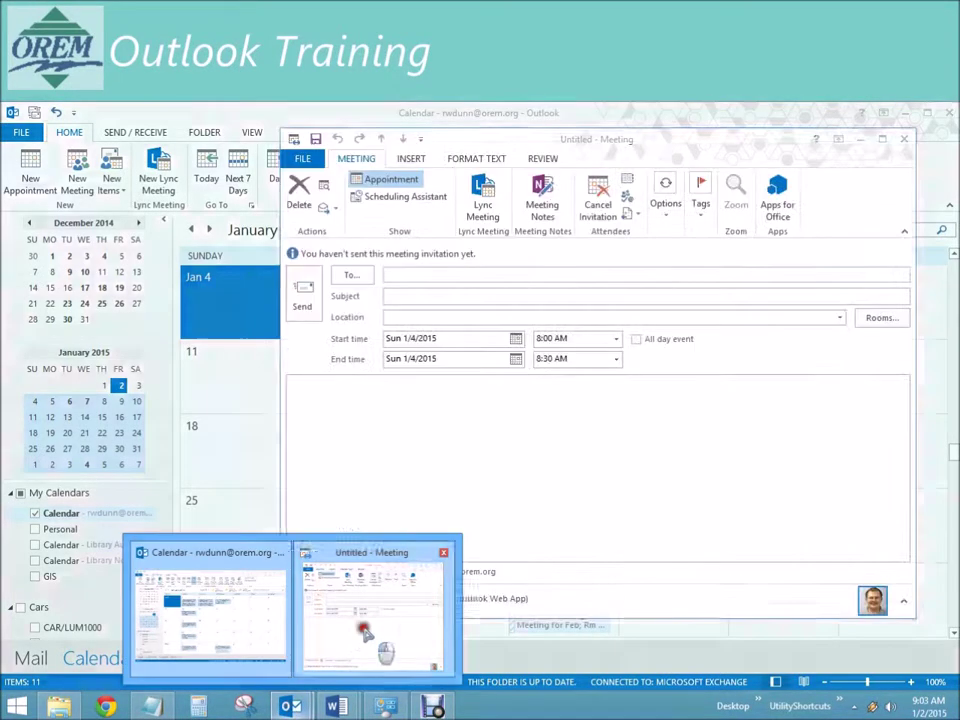
{"action": "left_click", "coordinate": [364, 630]}
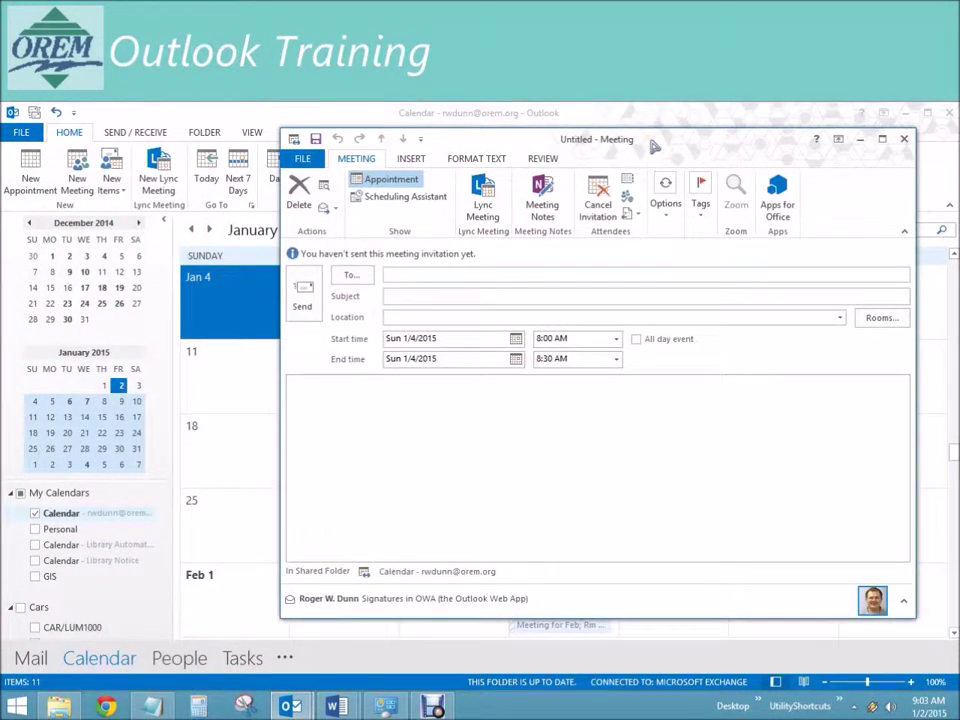
{"action": "type", "text": "Lo"}
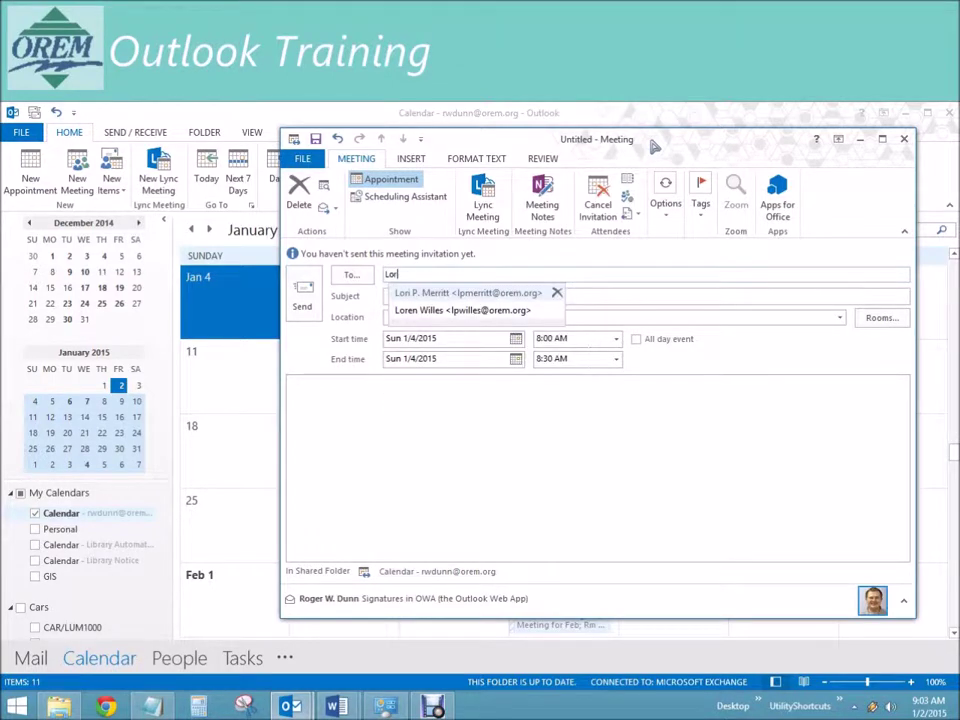
{"action": "type", "text": "r"}
{"action": "key", "text": "Return"}
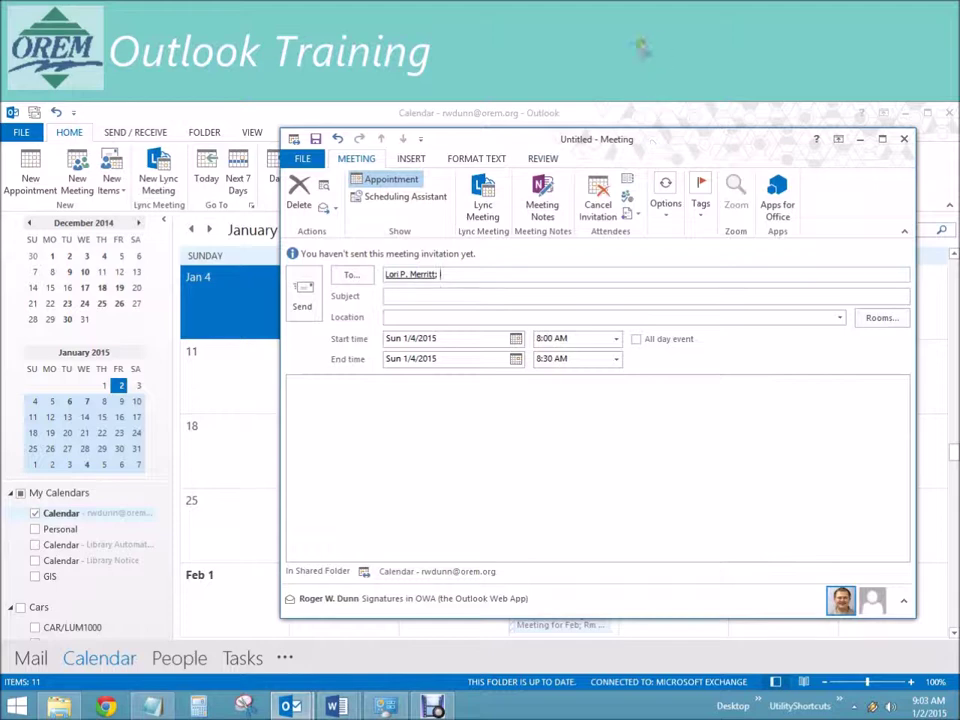
- Set the meeting's subject to Test Meeting
{"action": "left_click", "coordinate": [430, 299]}
{"action": "type", "text": "Test Meeting"}
{"action": "key", "text": "Tab"}
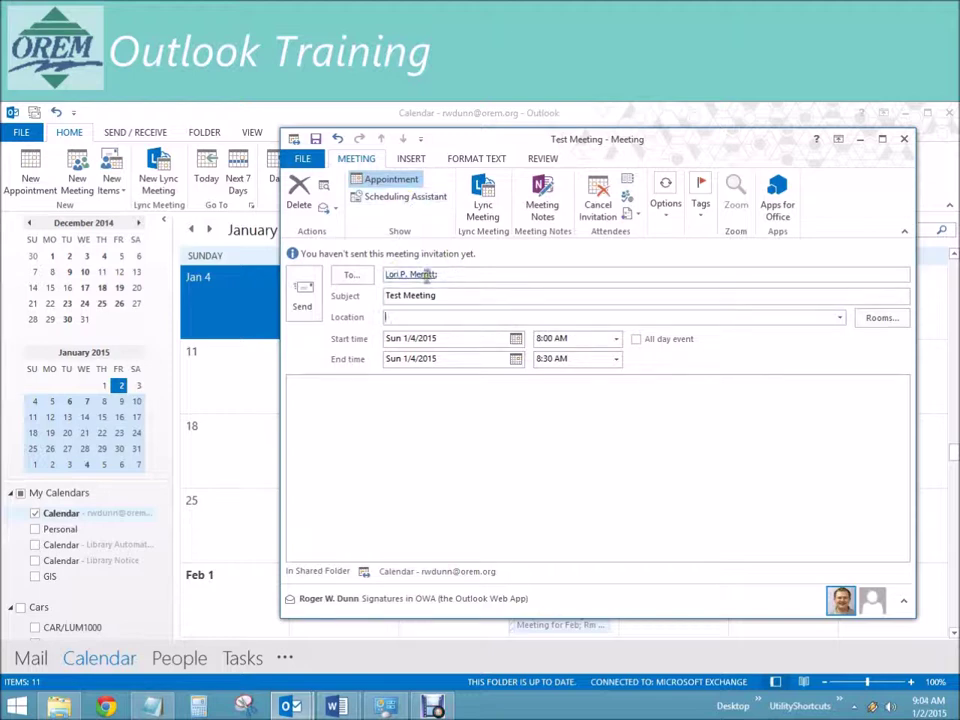
- Widen the meeting window and show the attendees' availability in the Scheduling Assistant
{"action": "left_click", "coordinate": [279, 254]}
{"action": "left_click_drag", "start_coordinate": [279, 254], "coordinate": [166, 254]}
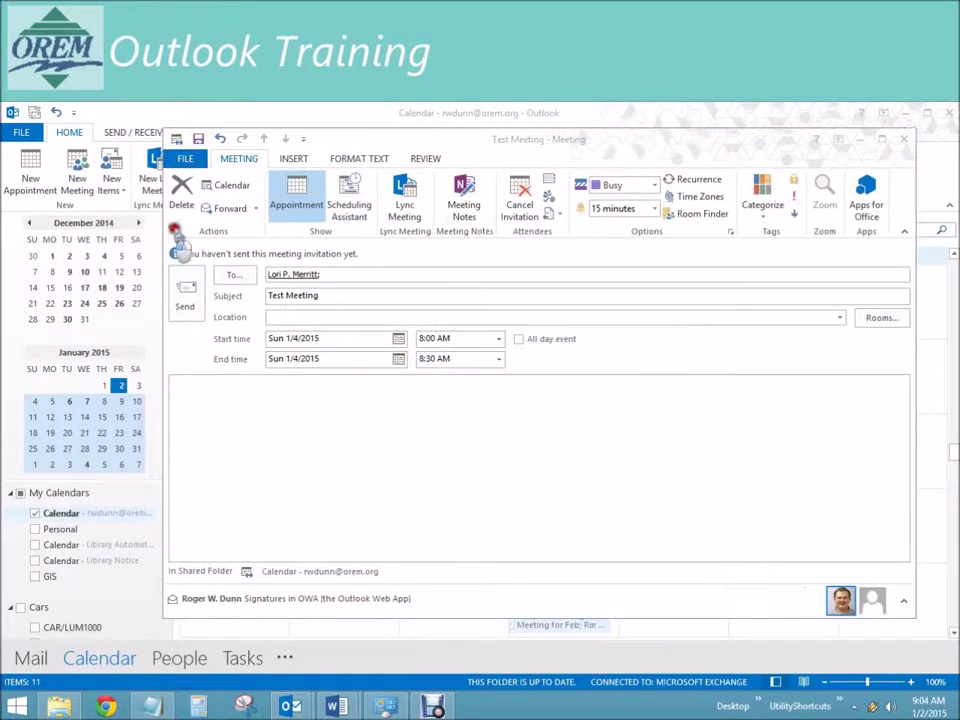
{"action": "left_click", "coordinate": [353, 197]}
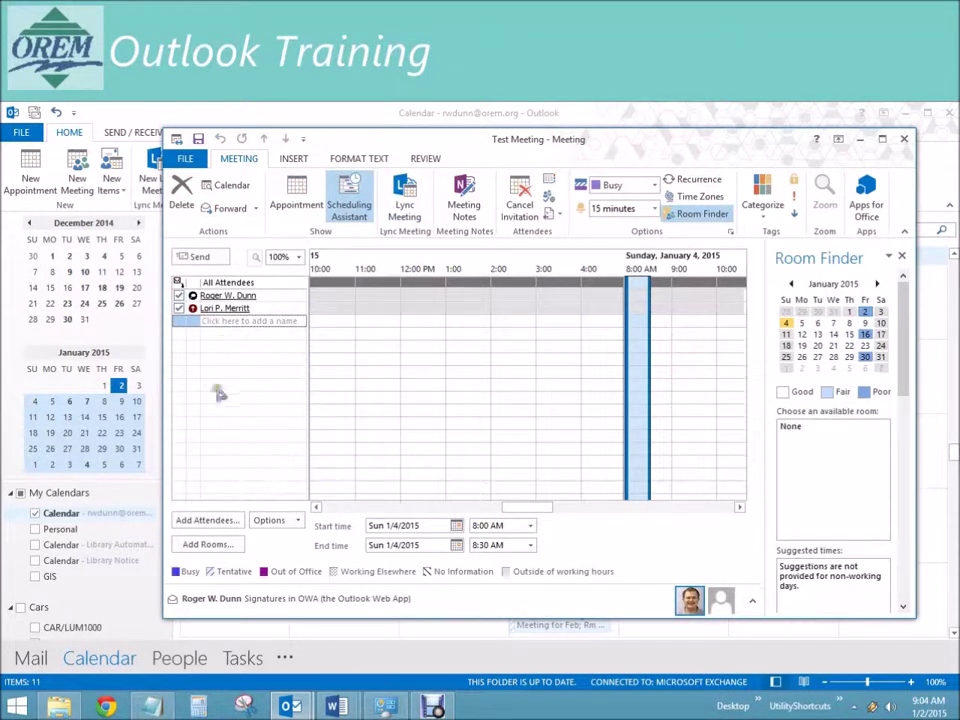
- Set the meeting on Sunday, January 4, 2015 to run from 12:00 PM to 1:00 PM in the schedule grid
{"action": "left_click_drag", "start_coordinate": [531, 508], "coordinate": [530, 510]}
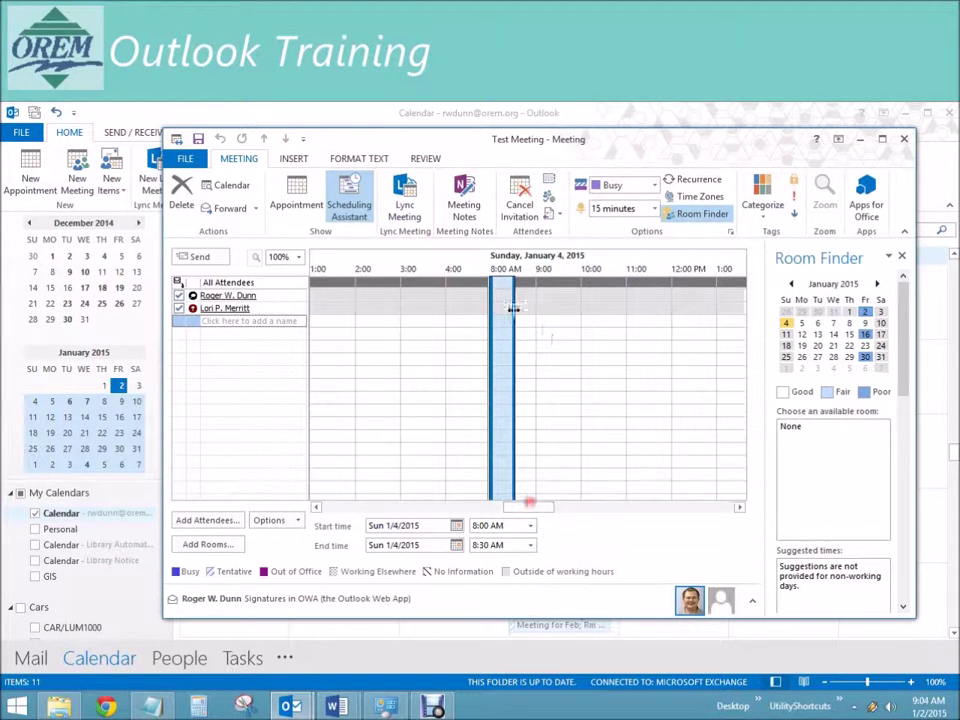
{"action": "left_click_drag", "start_coordinate": [504, 287], "coordinate": [714, 296]}
{"action": "left_click_drag", "start_coordinate": [490, 295], "coordinate": [668, 298]}
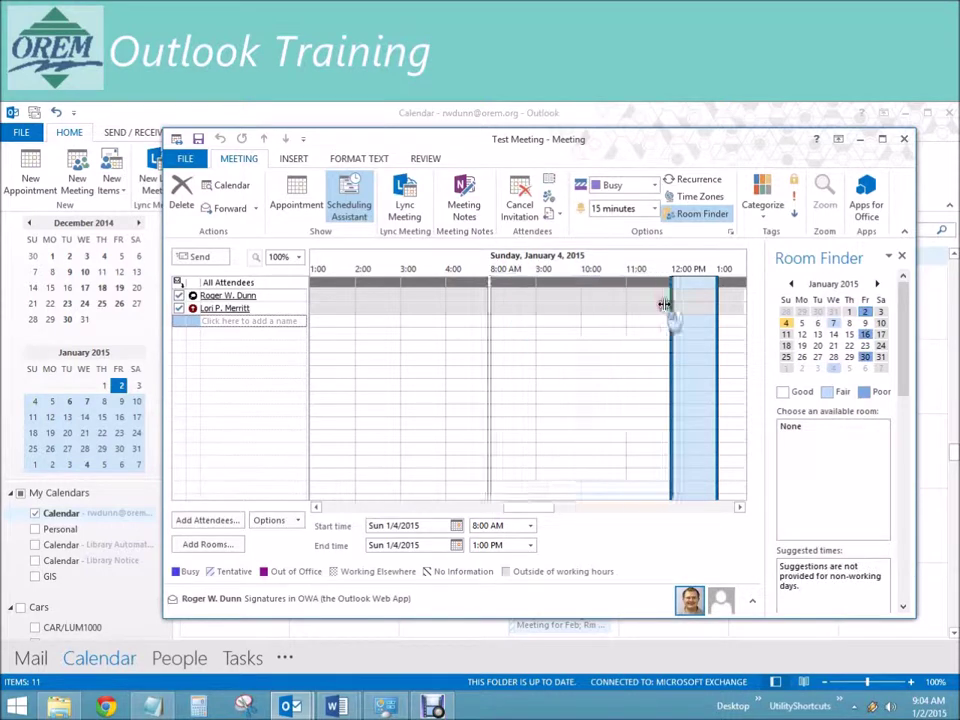
- Move the meeting to Thursday, January 8, 2015, from 8:00 AM to 8:30 AM
{"action": "left_click_drag", "start_coordinate": [530, 508], "coordinate": [551, 510]}
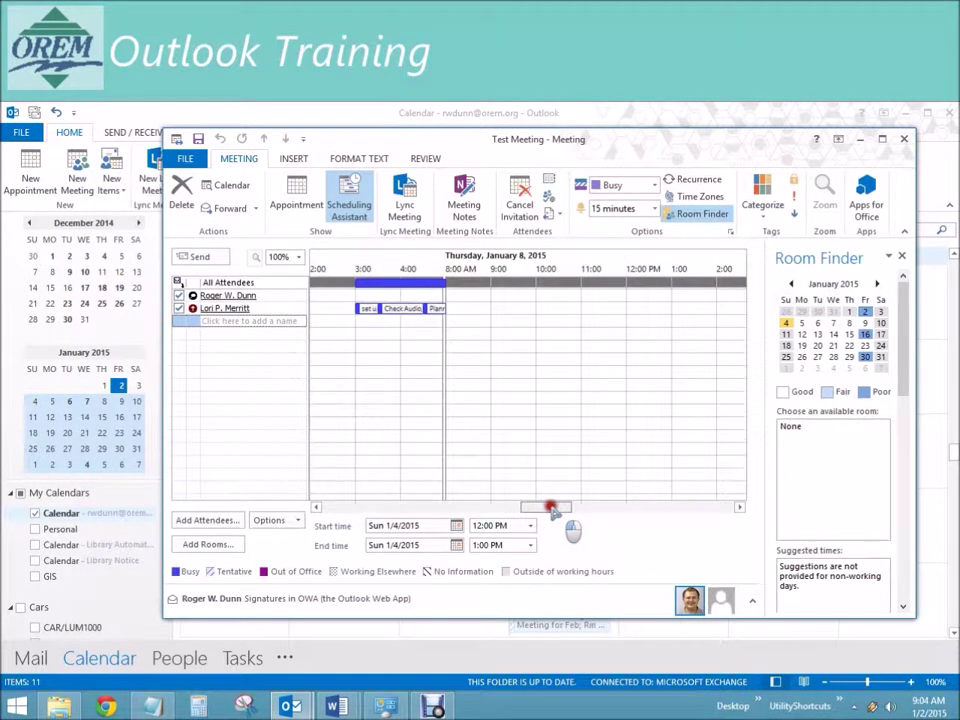
{"action": "left_click", "coordinate": [503, 297]}
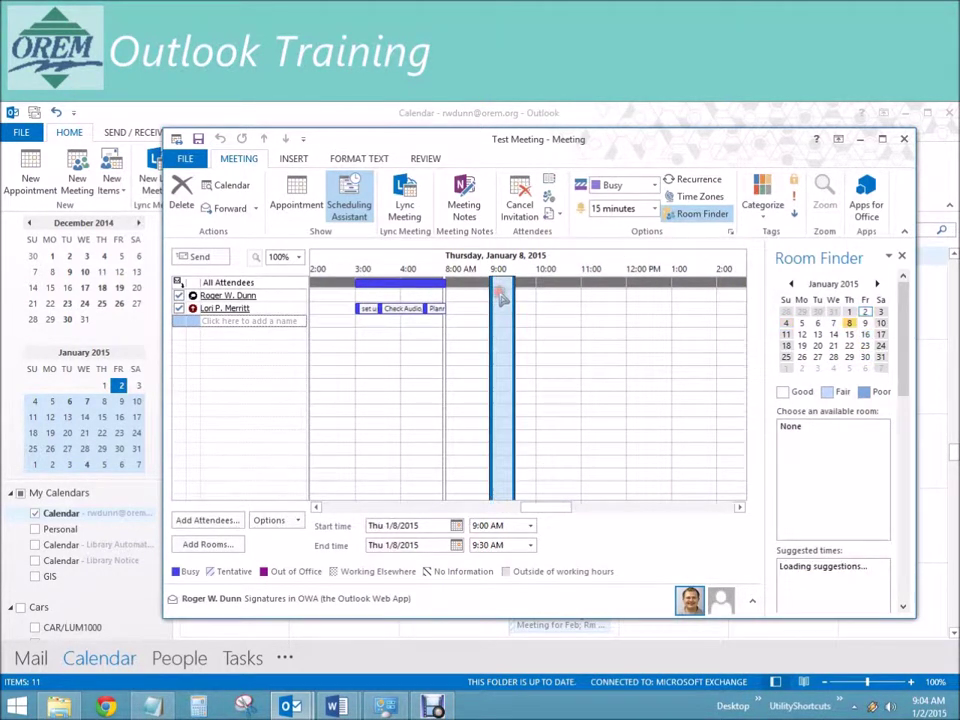
{"action": "left_click", "coordinate": [457, 297]}
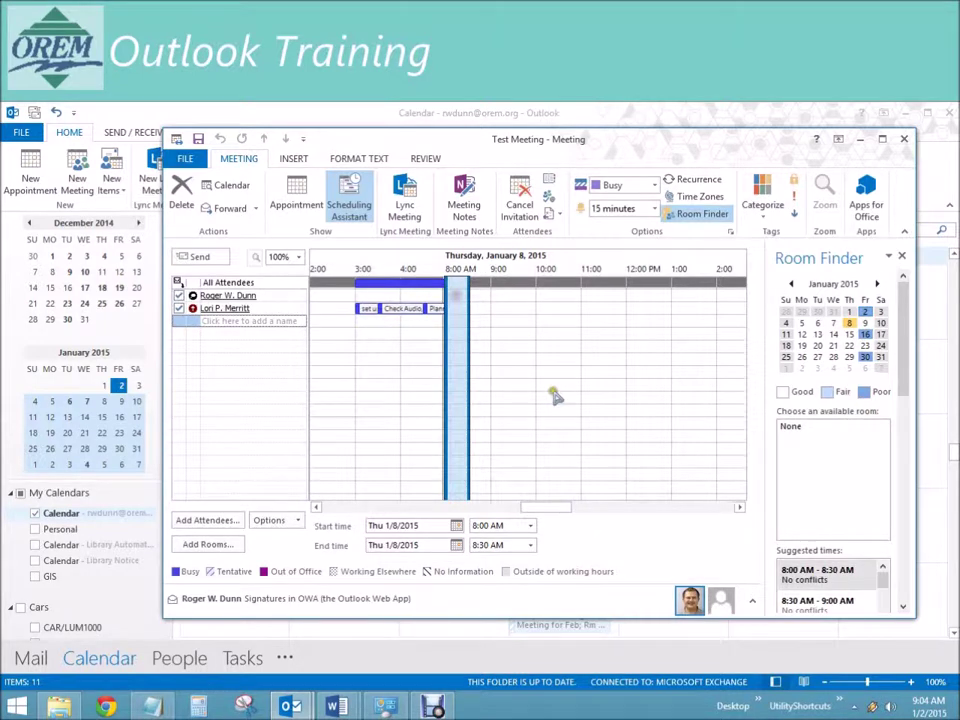
- Reschedule the meeting to Wednesday, January 7, 2015, from 1:00 PM to 2:00 PM in the schedule grid
{"action": "left_click_drag", "start_coordinate": [553, 510], "coordinate": [550, 510]}
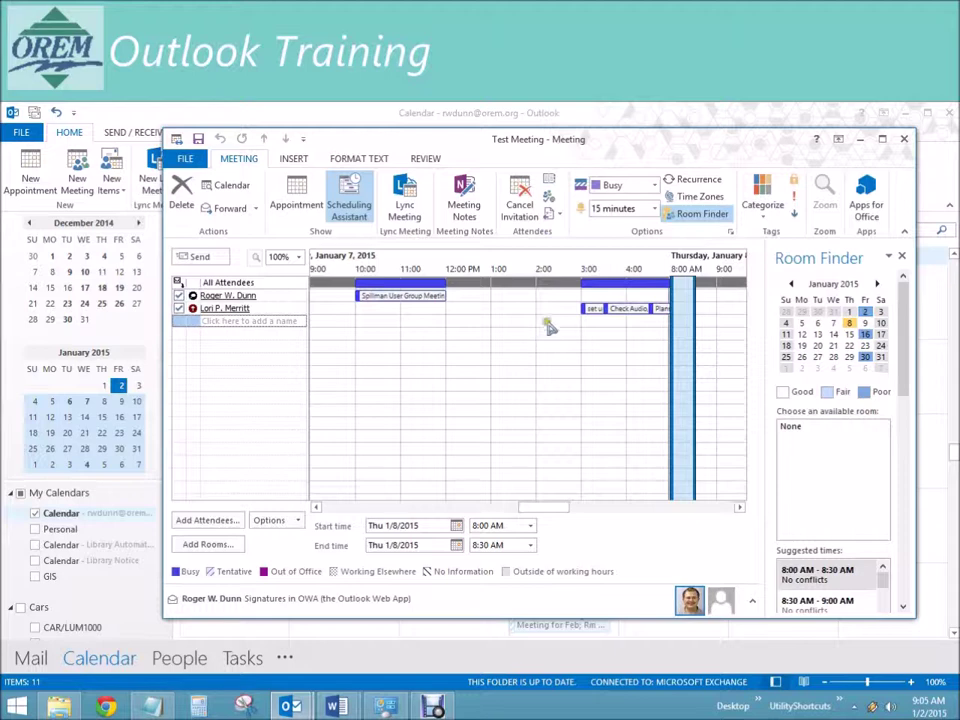
{"action": "left_click_drag", "start_coordinate": [673, 285], "coordinate": [492, 287]}
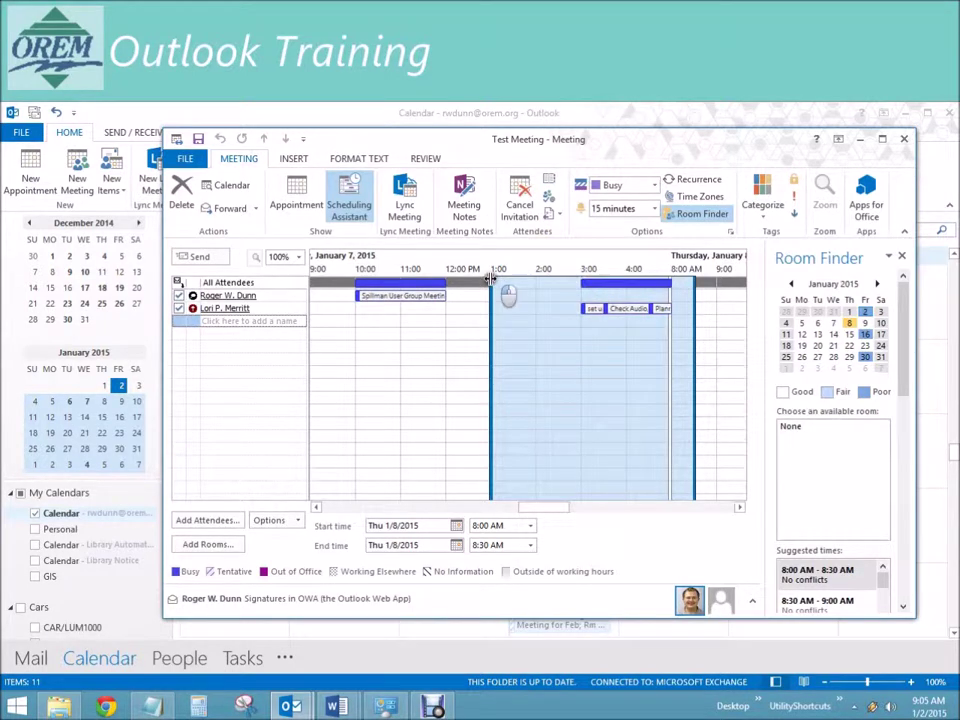
{"action": "left_click_drag", "start_coordinate": [692, 286], "coordinate": [545, 284]}
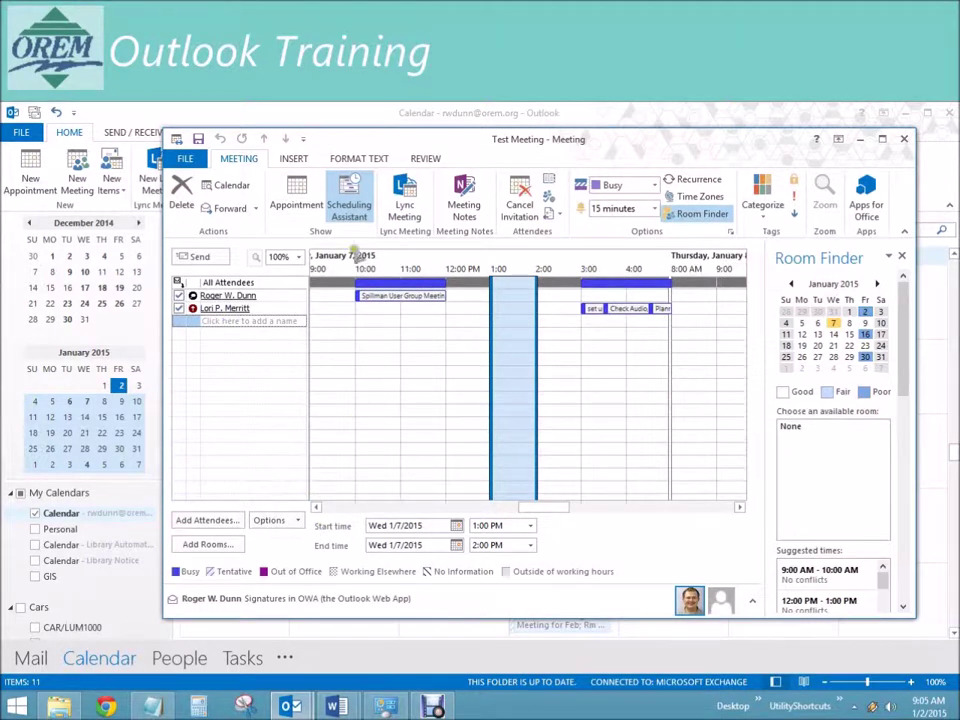
- Return to the meeting's appointment details and close the request without saving changes
{"action": "left_click", "coordinate": [297, 195]}
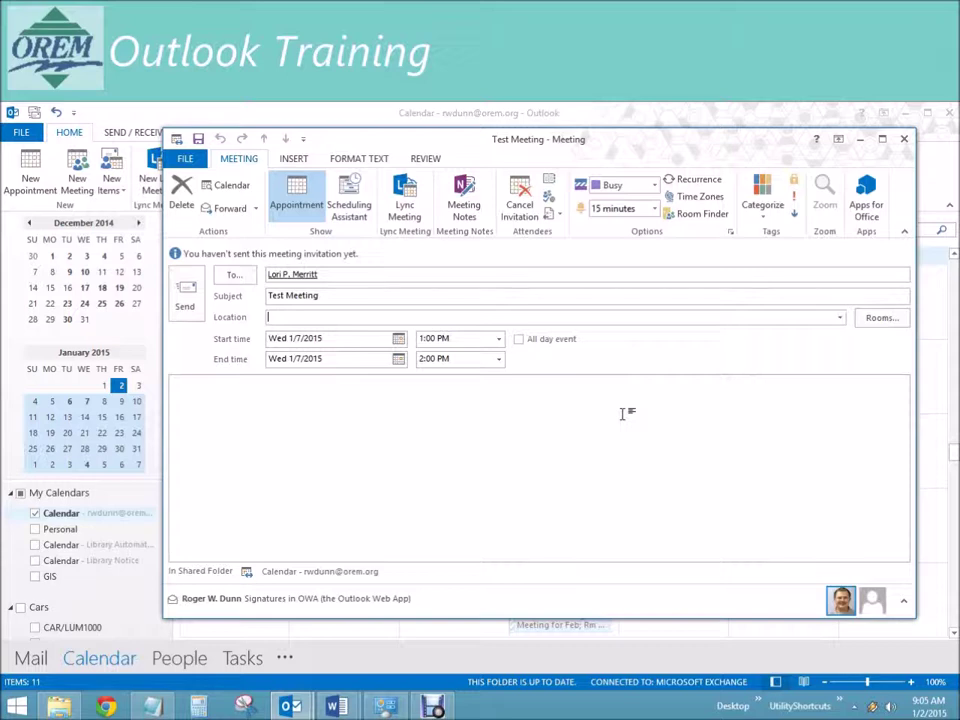
{"action": "left_click", "coordinate": [906, 139]}
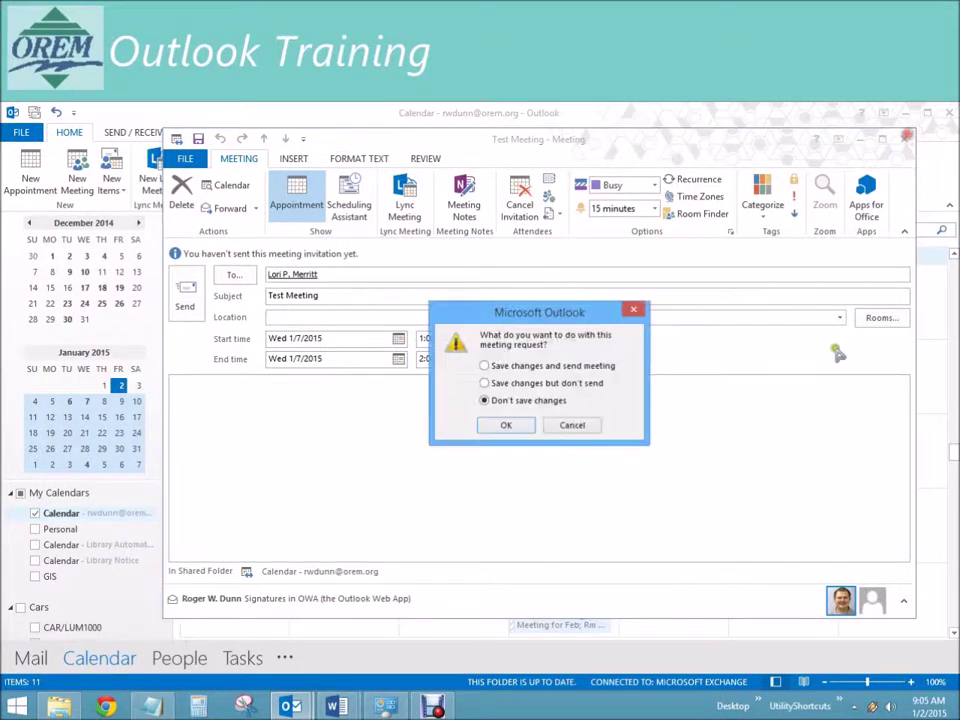
{"action": "left_click", "coordinate": [512, 425]}
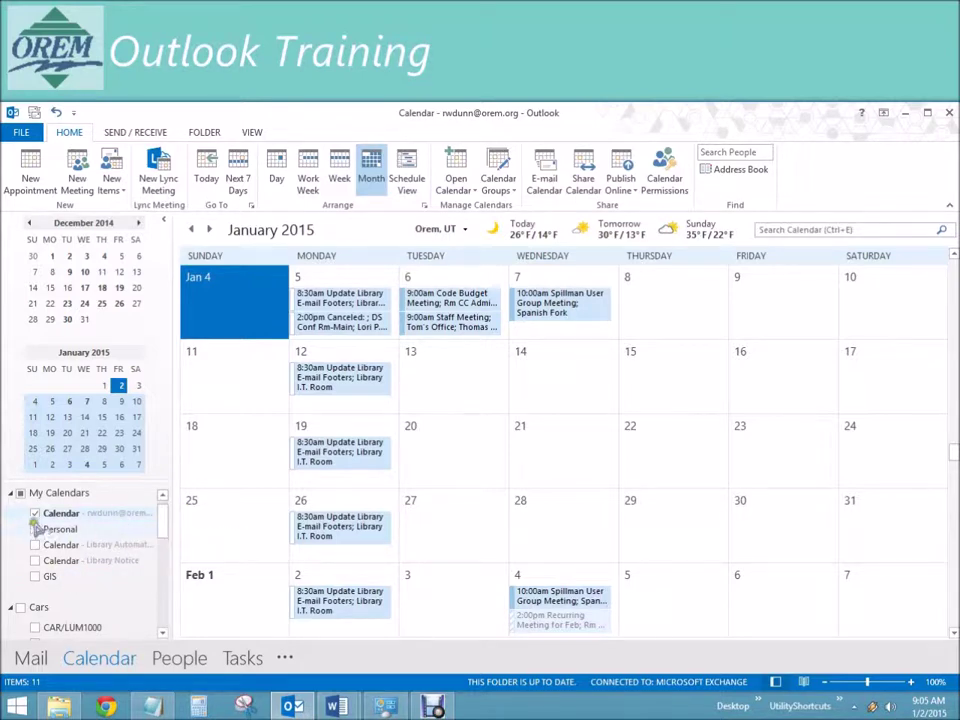
- Show the GIS calendar together with the main calendar, and hide it again
{"action": "left_click", "coordinate": [35, 577]}
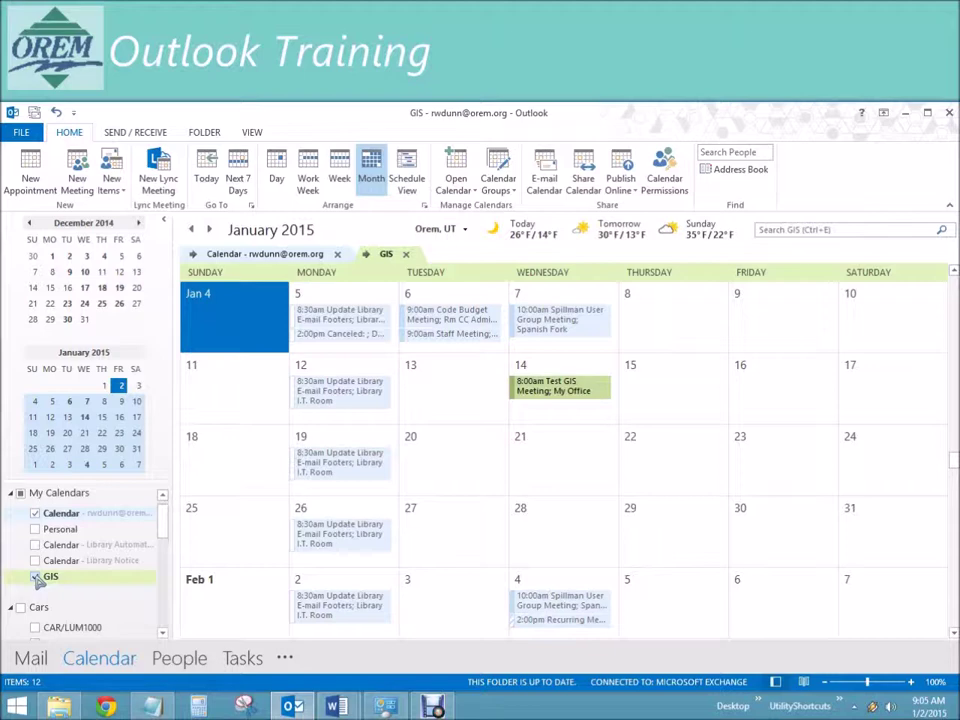
{"action": "left_click", "coordinate": [35, 577]}
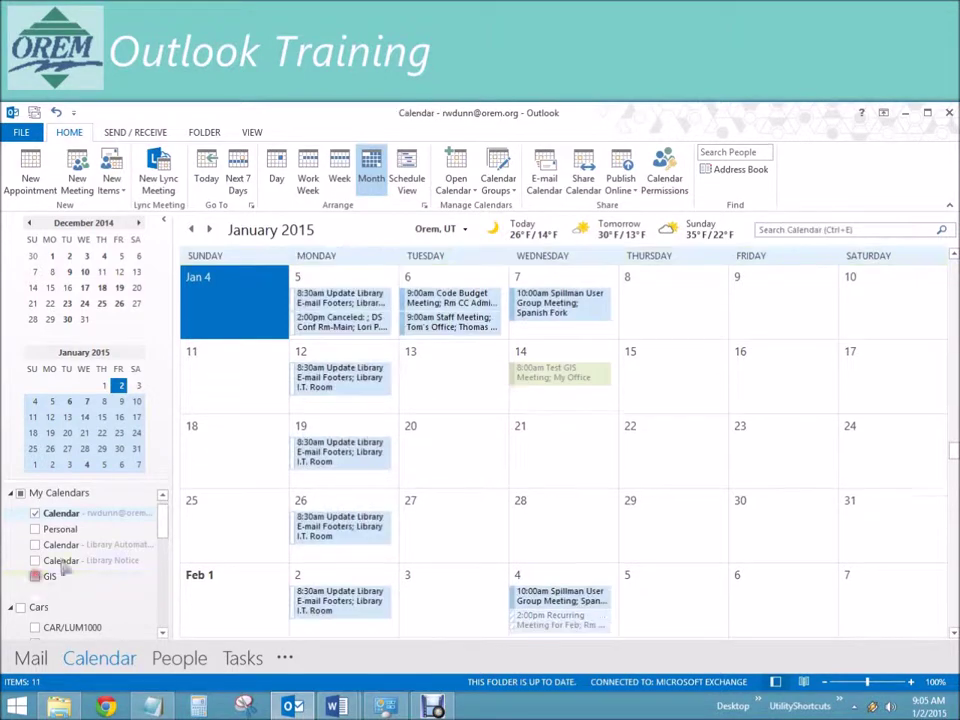
- Show the calendars of all four people in the Programmers group
{"action": "left_click", "coordinate": [161, 544]}
{"action": "left_click_drag", "start_coordinate": [161, 544], "coordinate": [159, 570]}
{"action": "left_click", "coordinate": [35, 531]}
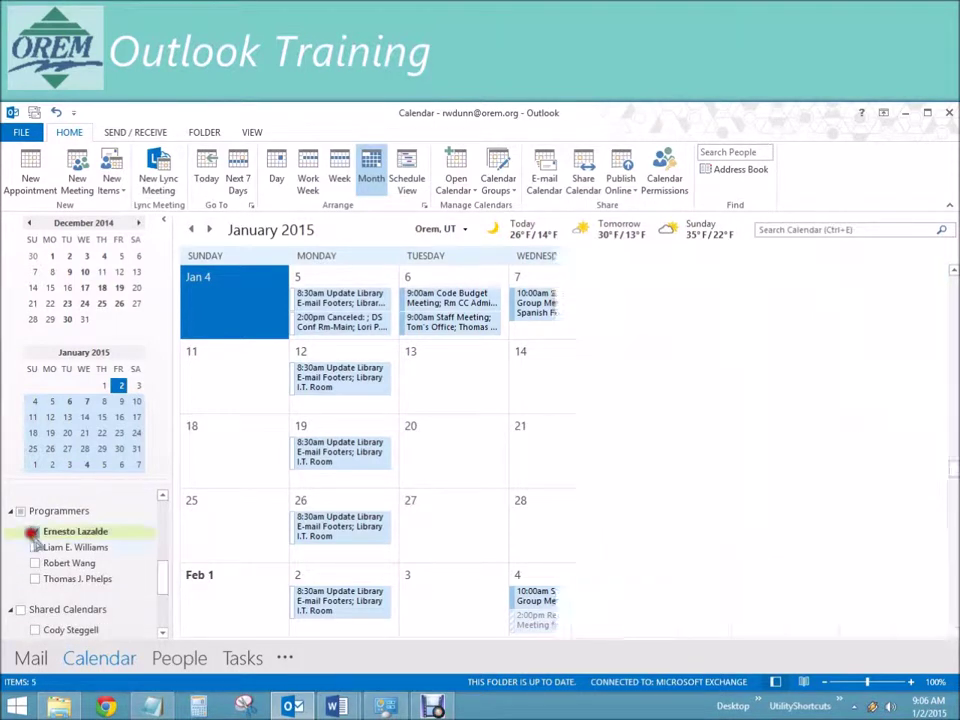
{"action": "left_click", "coordinate": [35, 547]}
{"action": "left_click", "coordinate": [35, 563]}
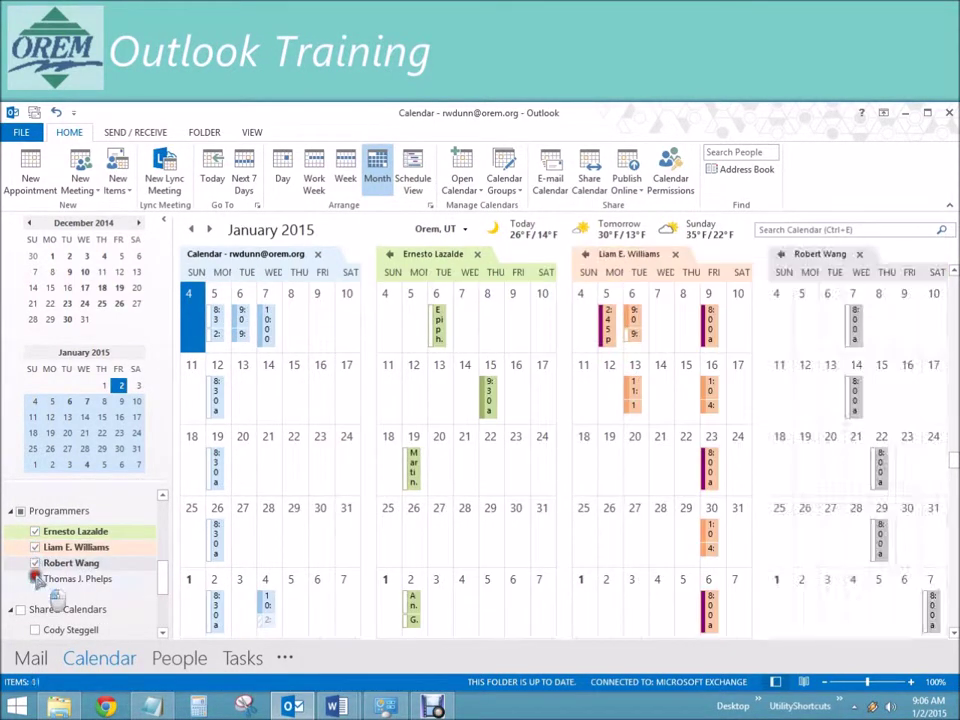
{"action": "left_click", "coordinate": [35, 579]}
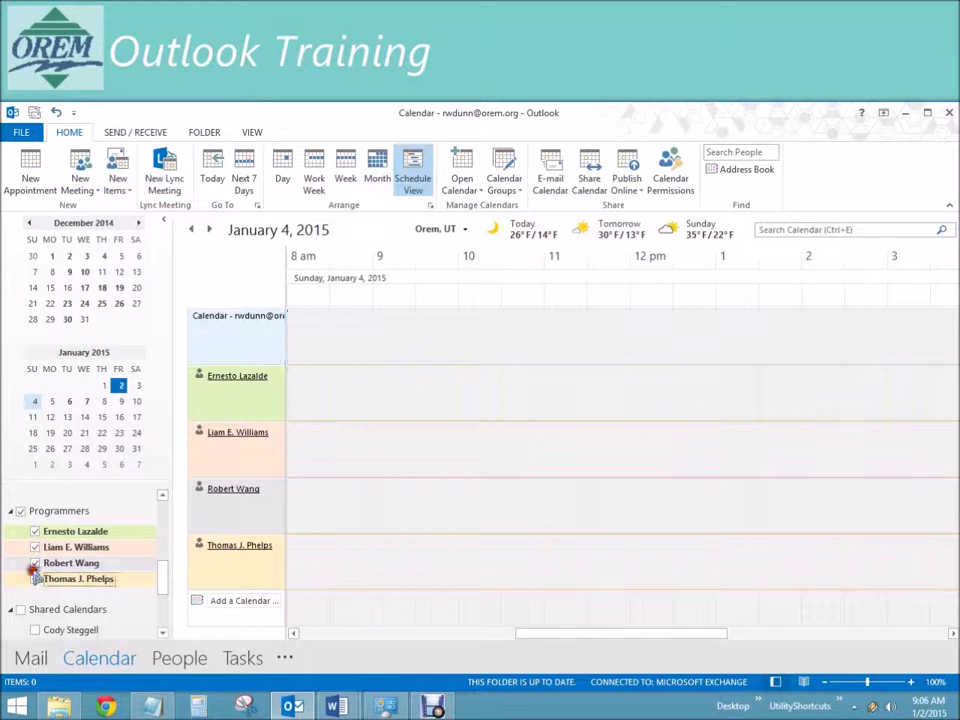
- Hide the last two programmers' calendars and display the remaining calendars in Month view
{"action": "left_click", "coordinate": [35, 579]}
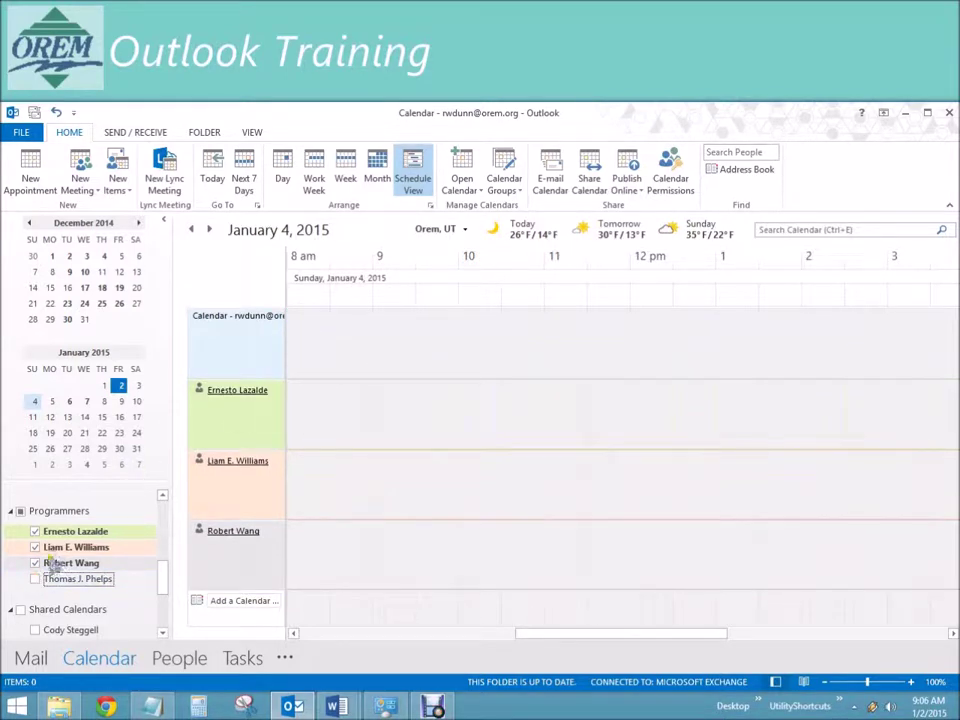
{"action": "left_click", "coordinate": [35, 563]}
{"action": "left_click", "coordinate": [377, 178]}
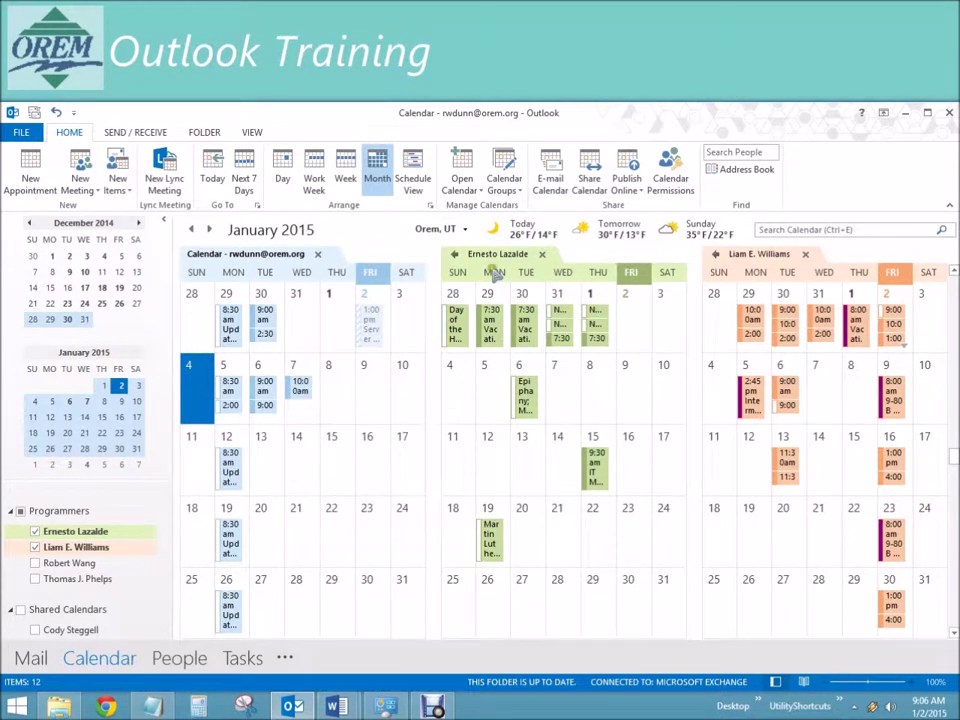
- Overlay the first two programmers' calendars on the main calendar, and close the second programmer's calendar
{"action": "left_click", "coordinate": [454, 257]}
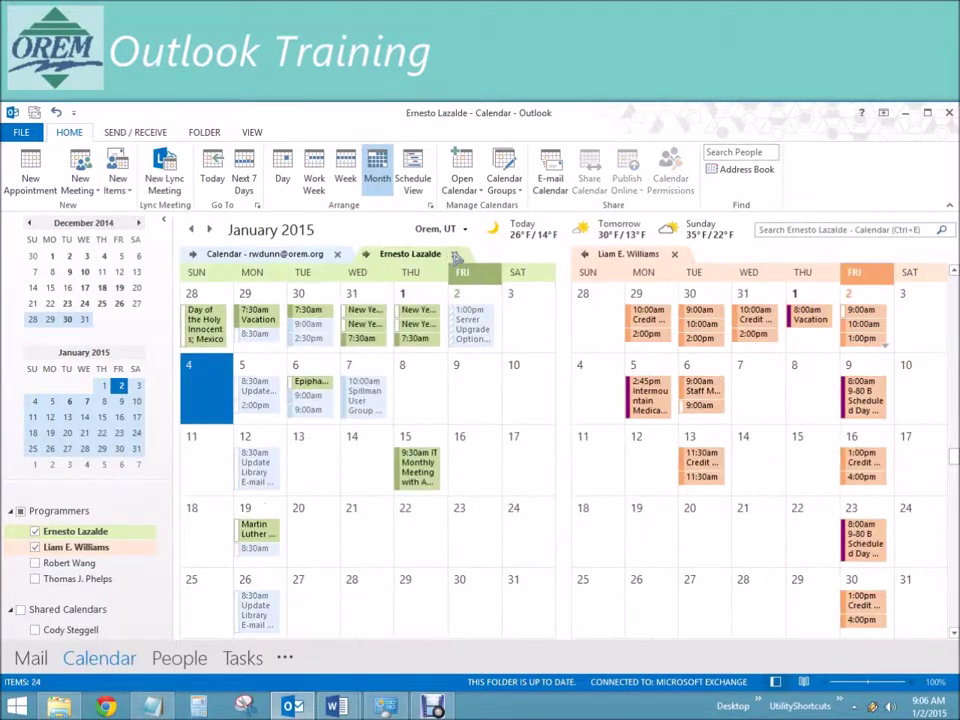
{"action": "left_click", "coordinate": [586, 256]}
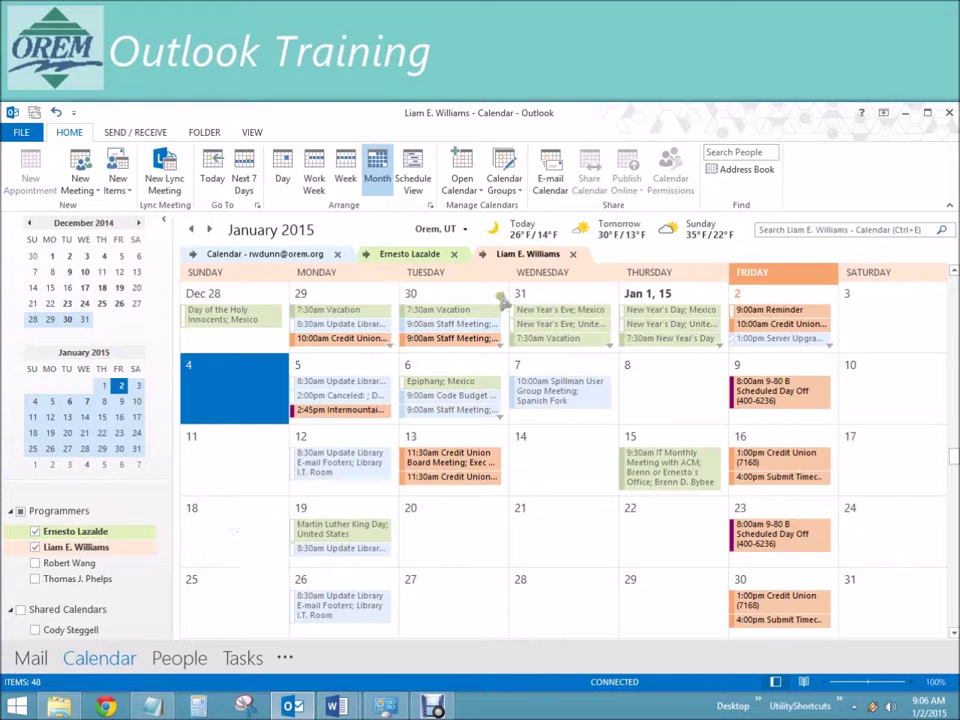
{"action": "left_click", "coordinate": [576, 256]}
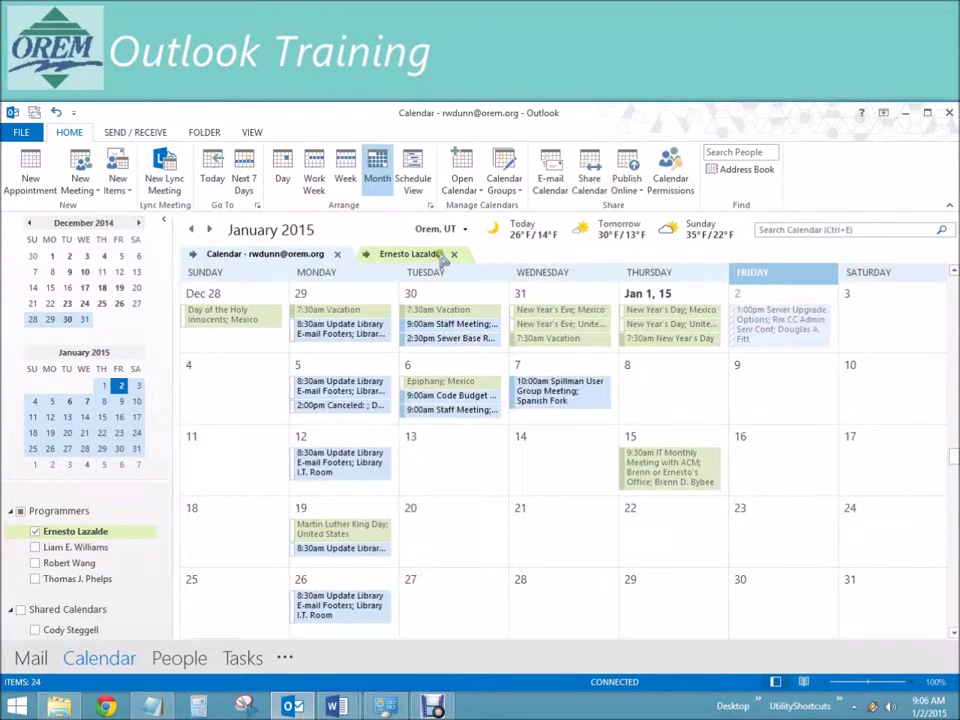
- Show every calendar in the Programmers group and advance the schedule to January 5, 2015
{"action": "left_click", "coordinate": [55, 533]}
{"action": "left_click", "coordinate": [20, 511]}
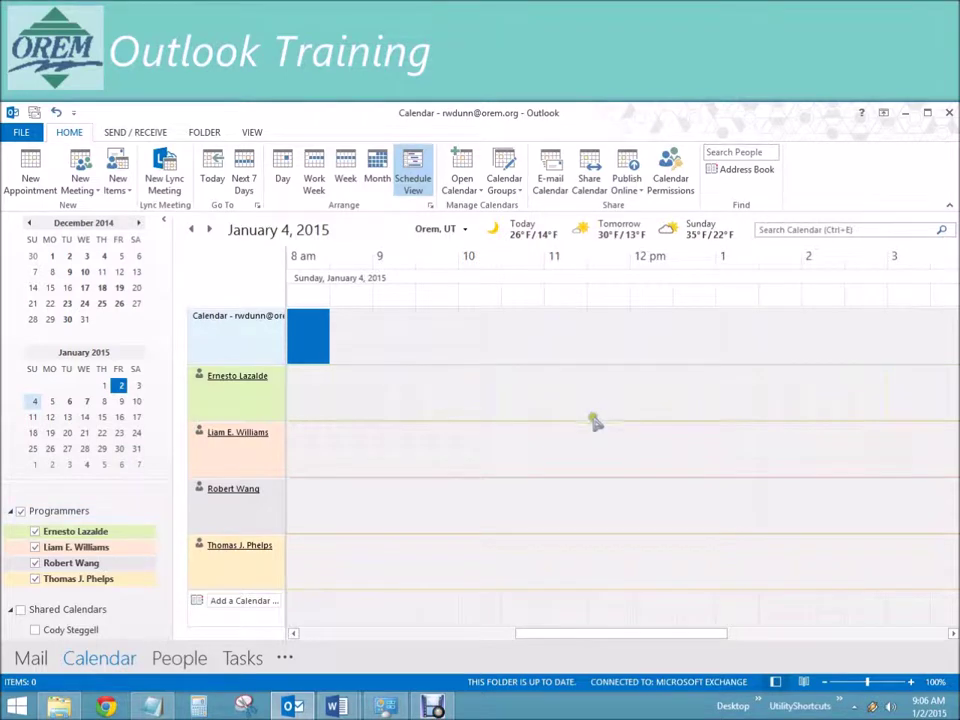
{"action": "left_click", "coordinate": [209, 229]}
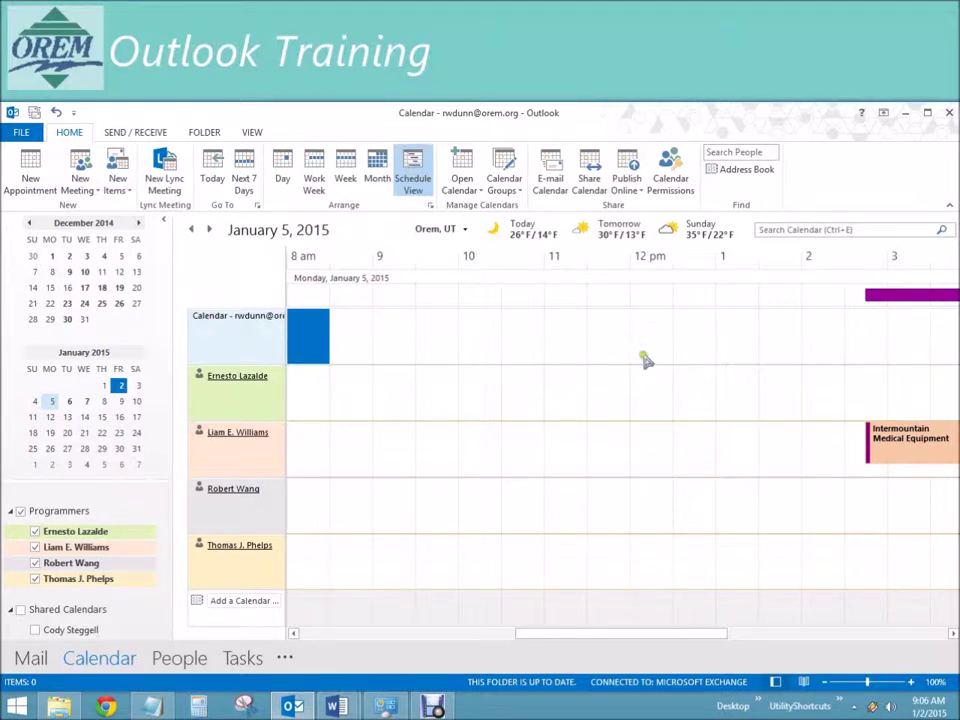
- Check the January 5 schedule for open slots between 11 AM and 1:30 PM across the main and programmers' calendars
{"action": "left_click", "coordinate": [573, 409]}
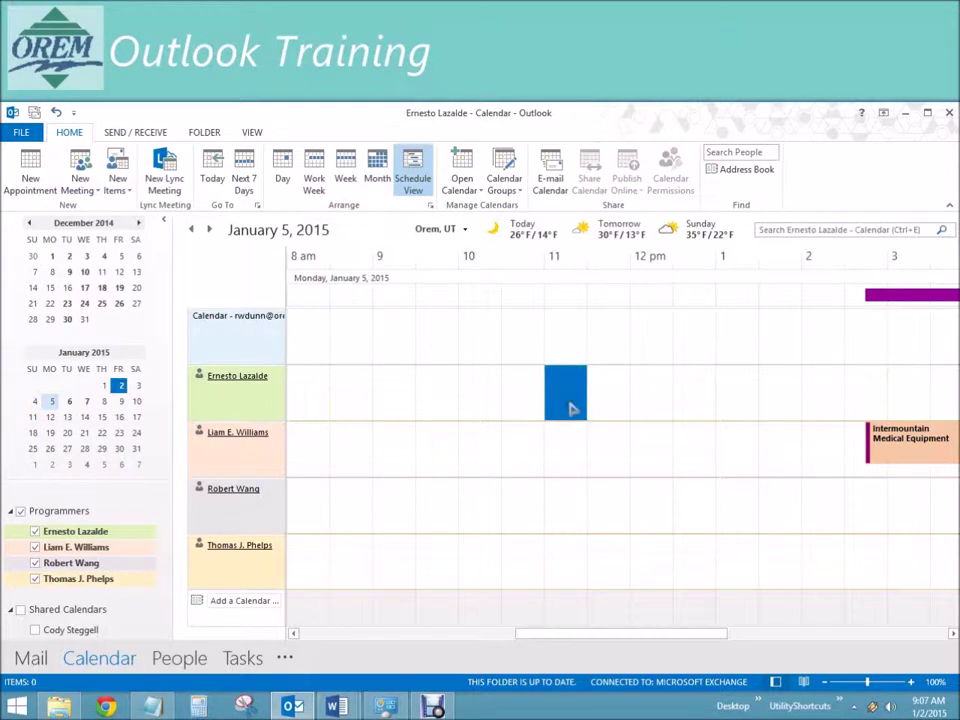
{"action": "left_click", "coordinate": [610, 337]}
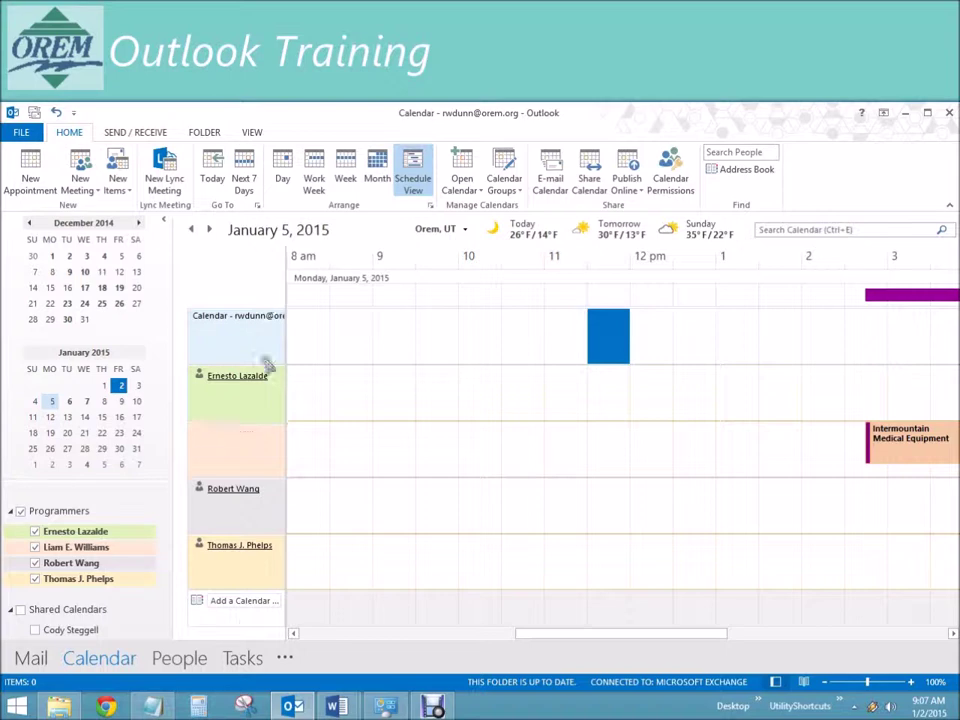
{"action": "left_click", "coordinate": [668, 398]}
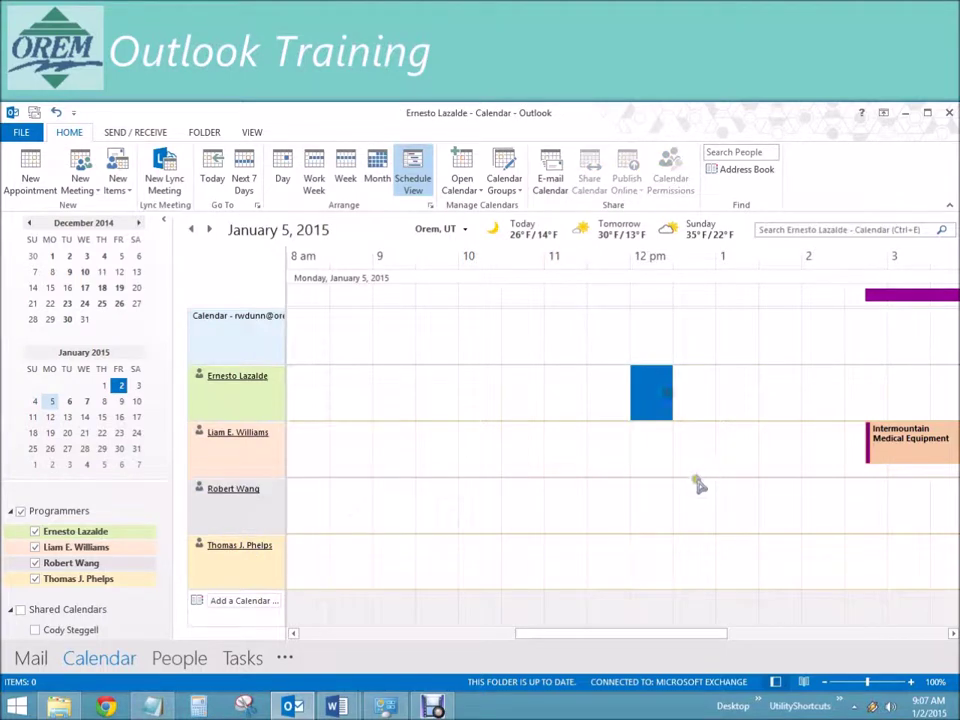
{"action": "left_click", "coordinate": [700, 458]}
{"action": "left_click", "coordinate": [705, 503]}
{"action": "left_click", "coordinate": [735, 512]}
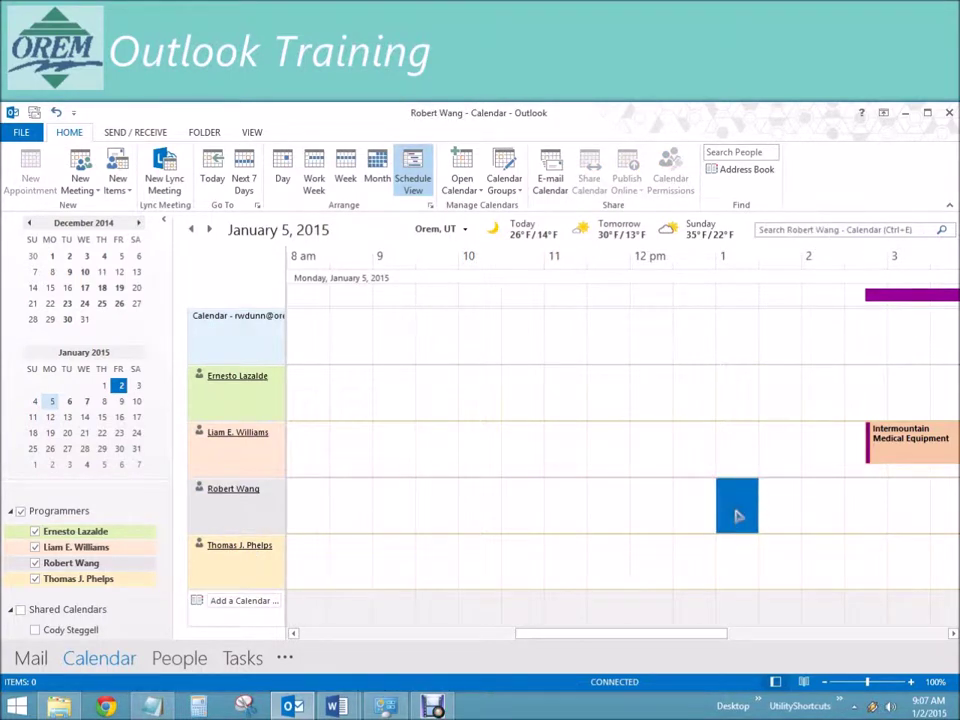
- Hide all the Programmers calendars and return the main calendar to Month view
{"action": "left_click", "coordinate": [35, 579]}
{"action": "left_click", "coordinate": [35, 564]}
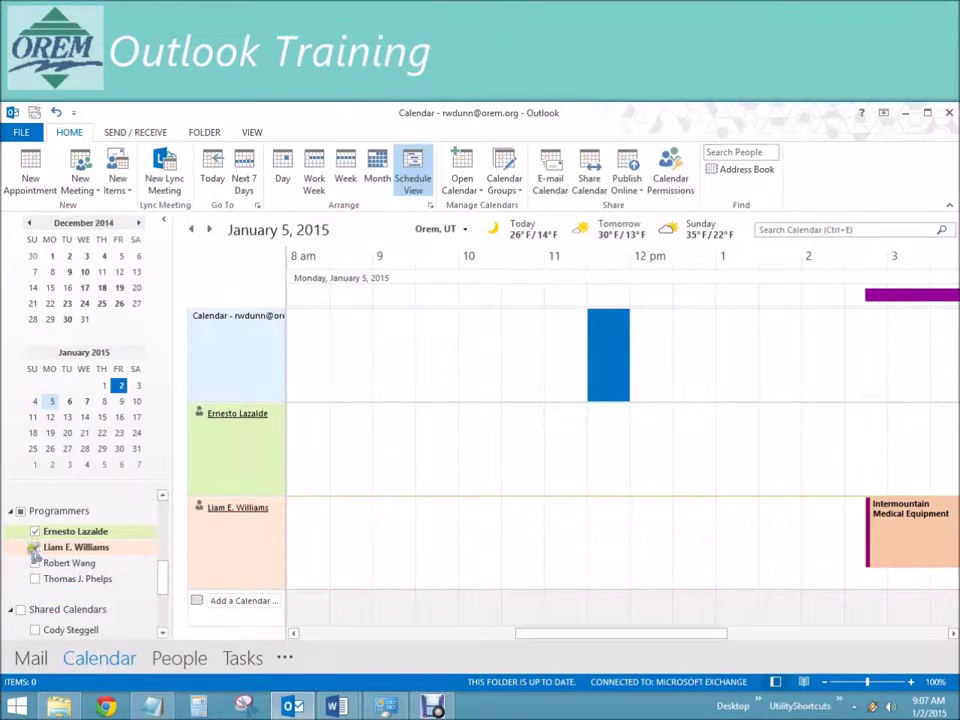
{"action": "left_click", "coordinate": [35, 547]}
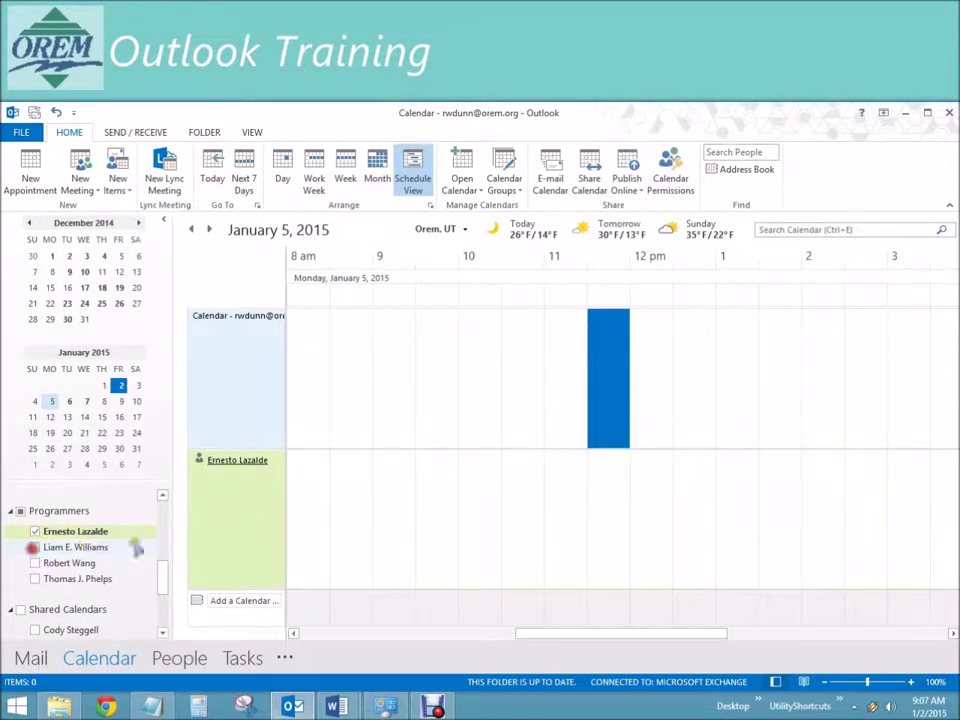
{"action": "left_click", "coordinate": [380, 182]}
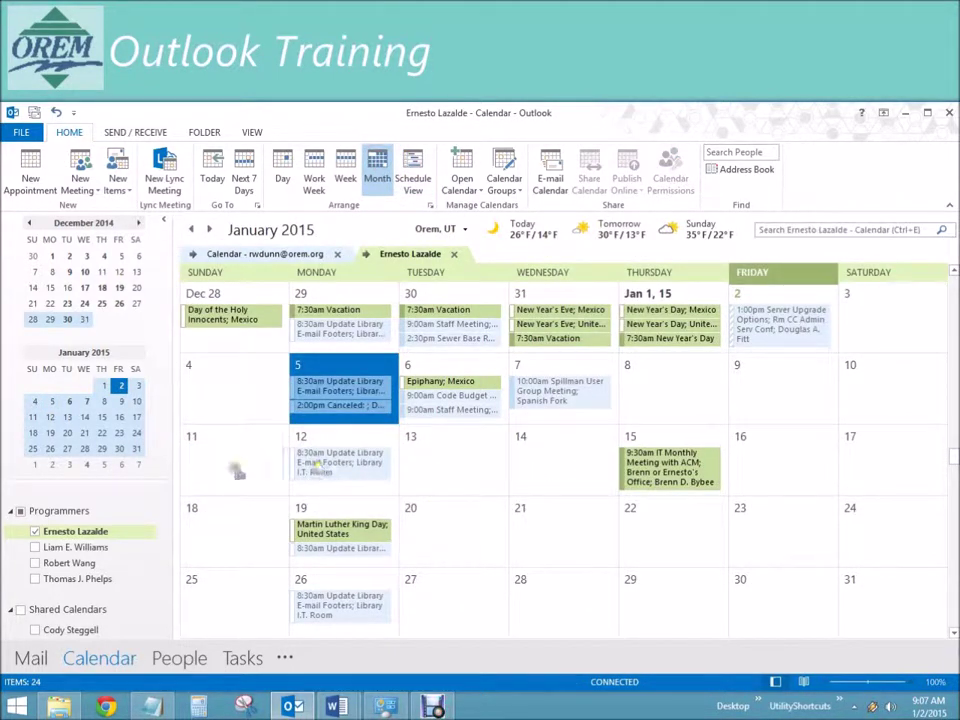
{"action": "left_click", "coordinate": [455, 254]}
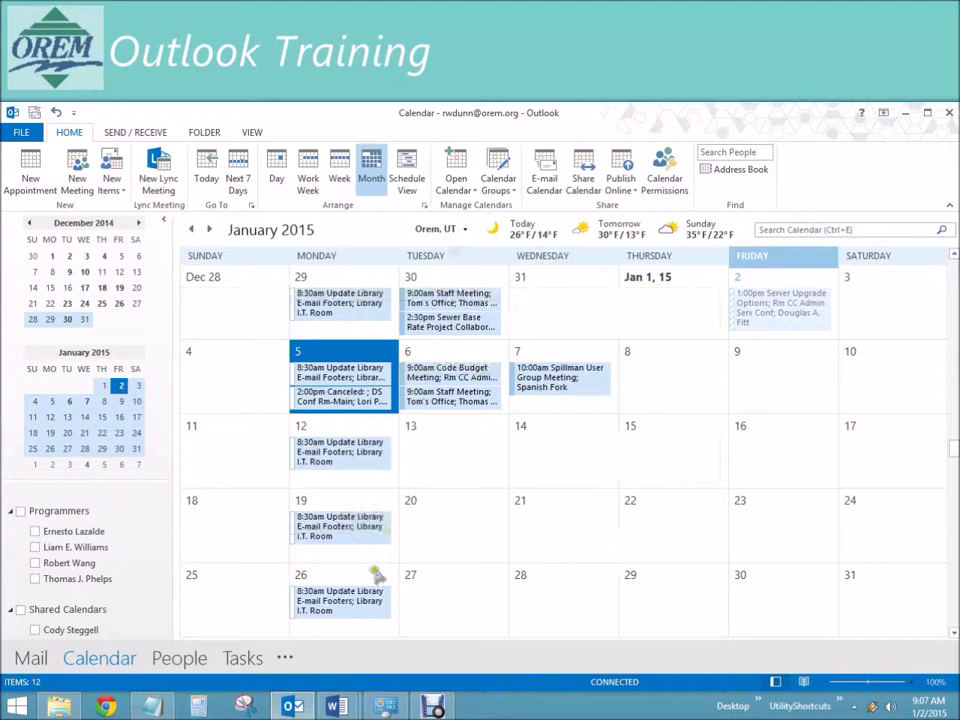
- Overlay the GIS calendar on the main calendar, bring each one to the front, and end on GIS
{"action": "scroll", "coordinate": [150, 565], "scroll_direction": "up", "scroll_amount": 6}
{"action": "left_click", "coordinate": [40, 548]}
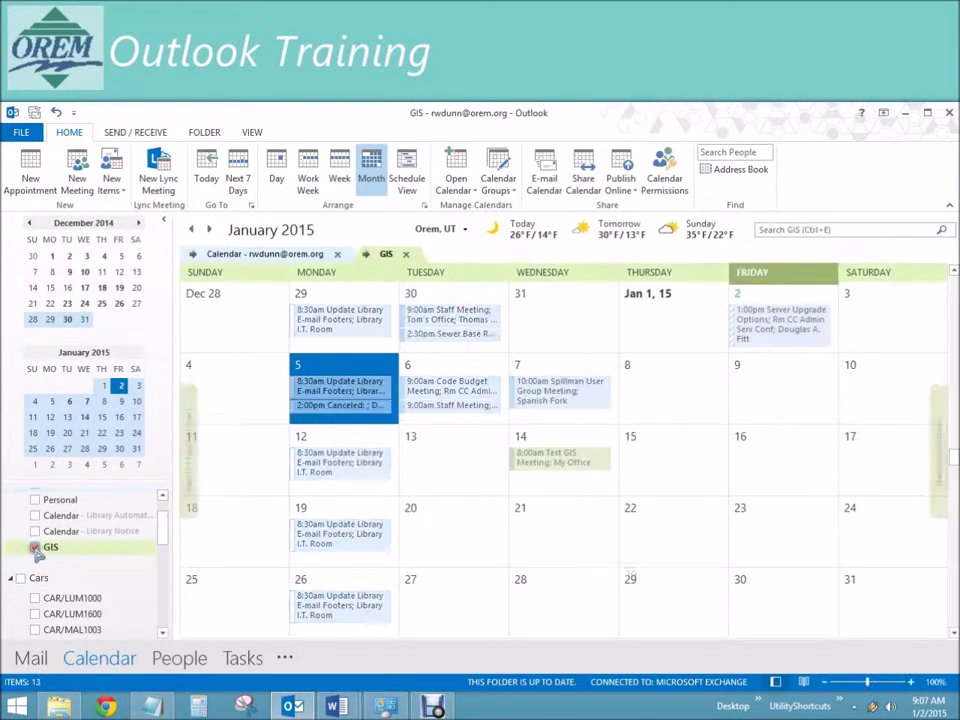
{"action": "scroll", "coordinate": [160, 540], "scroll_direction": "up", "scroll_amount": 2}
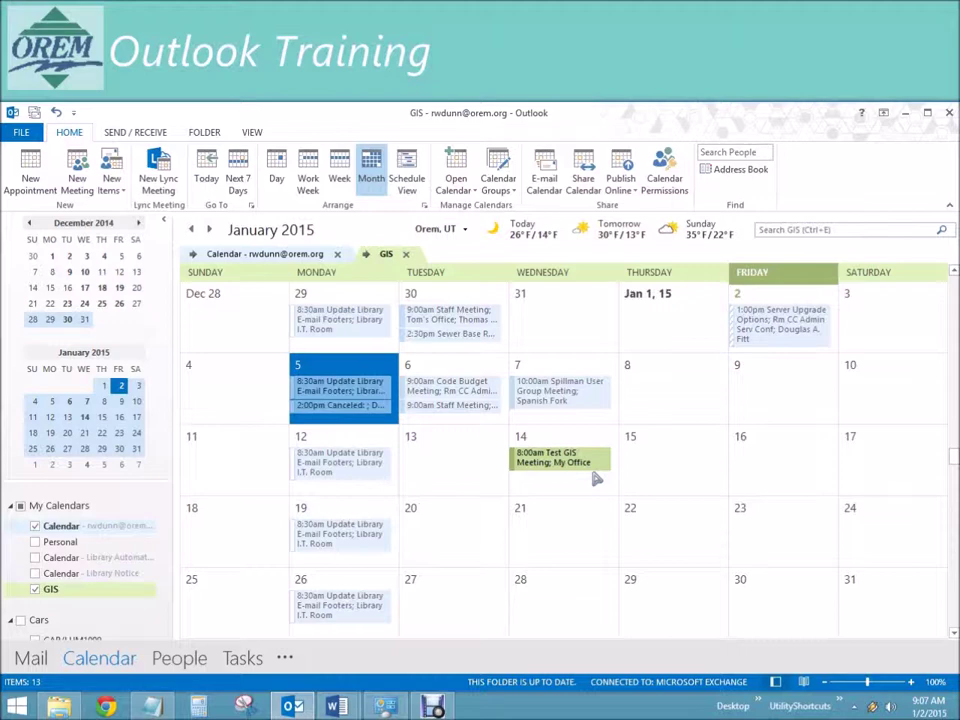
{"action": "left_click", "coordinate": [279, 253]}
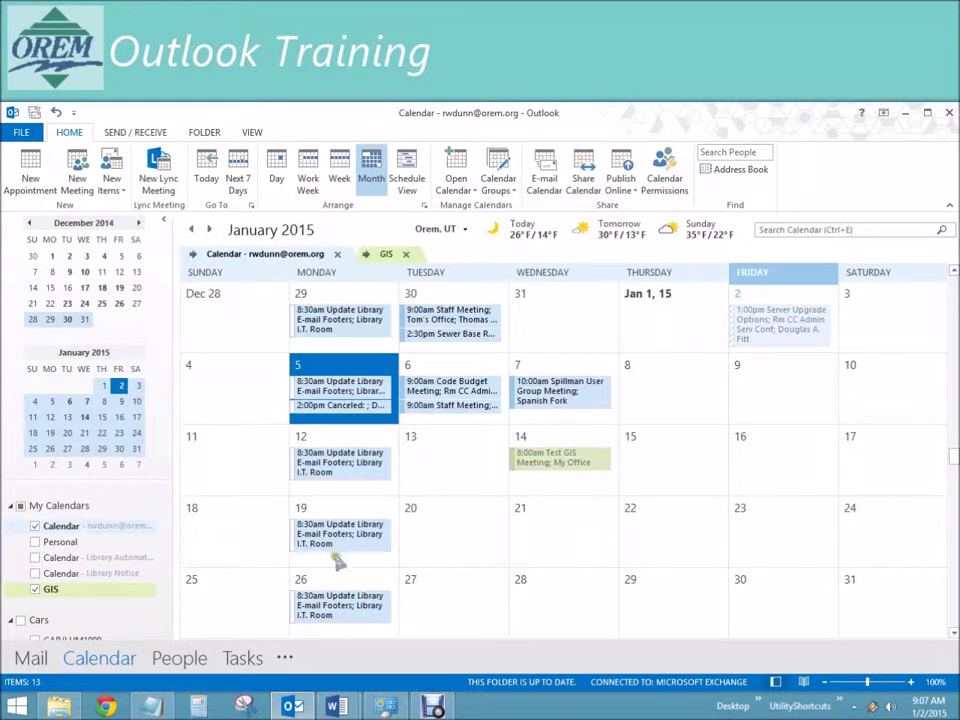
{"action": "left_click", "coordinate": [385, 254]}
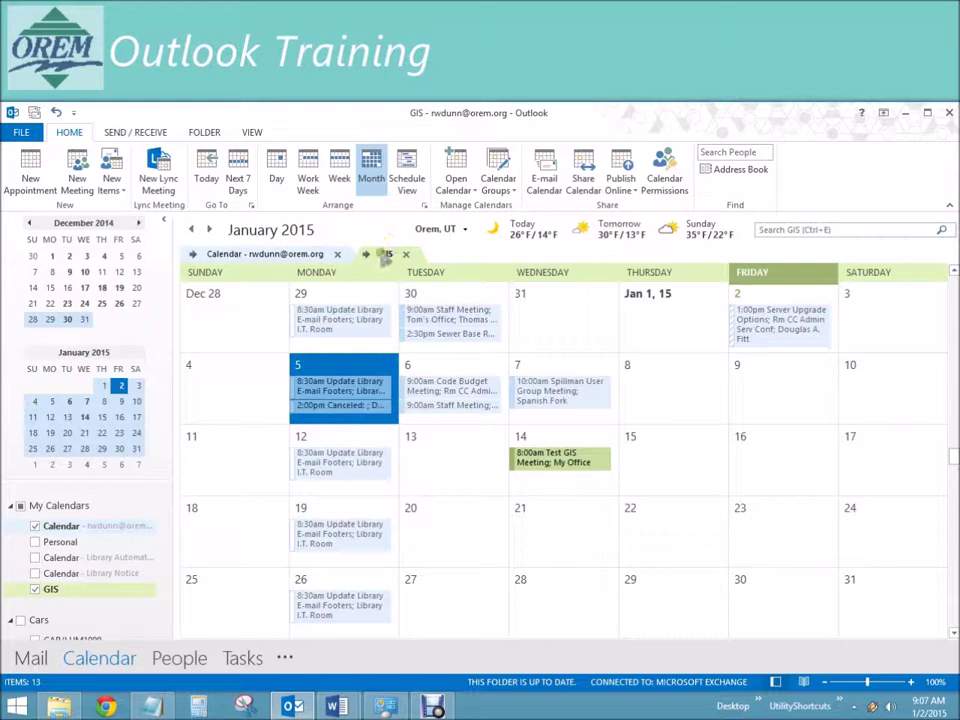
- Create and save an appointment titled Grudge Match in the GIS calendar on Thursday, January 15, 2015, with location Parking Lot
{"action": "right_click", "coordinate": [677, 455]}
{"action": "left_click", "coordinate": [727, 461]}
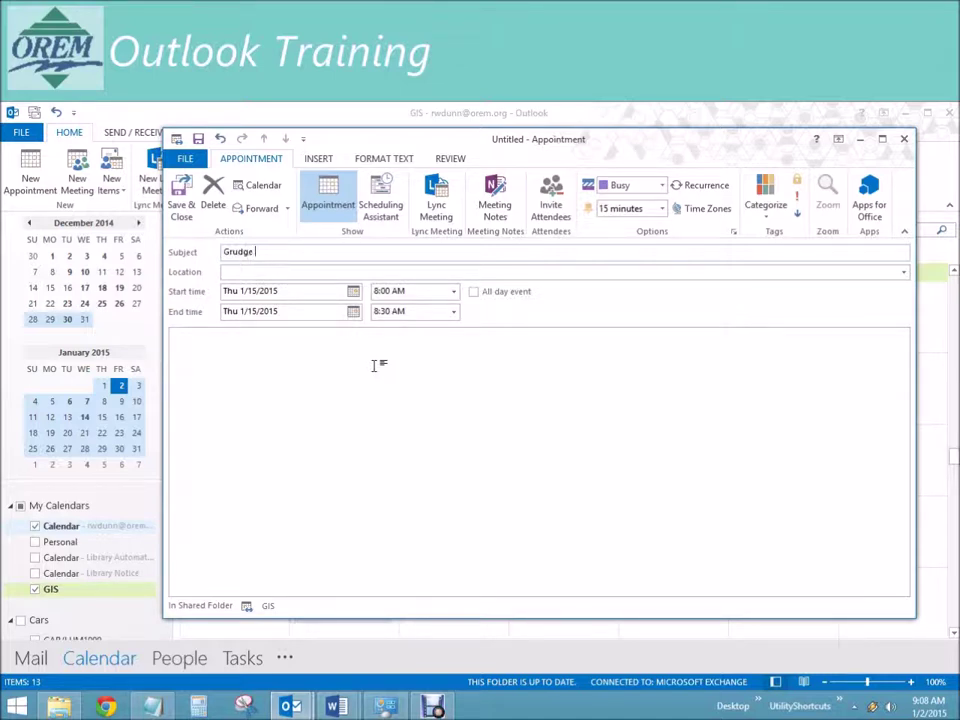
{"action": "key", "text": "Tab"}
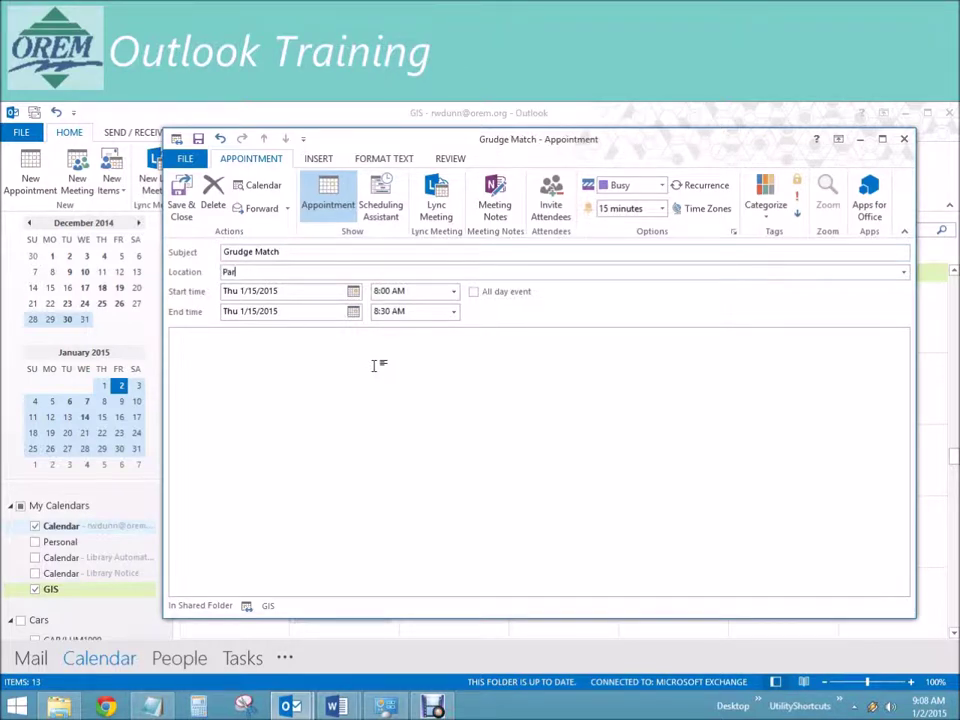
{"action": "type", "text": "Parking Lot"}
{"action": "key", "text": "Tab"}
{"action": "key", "text": "Tab"}
{"action": "left_click", "coordinate": [181, 205]}
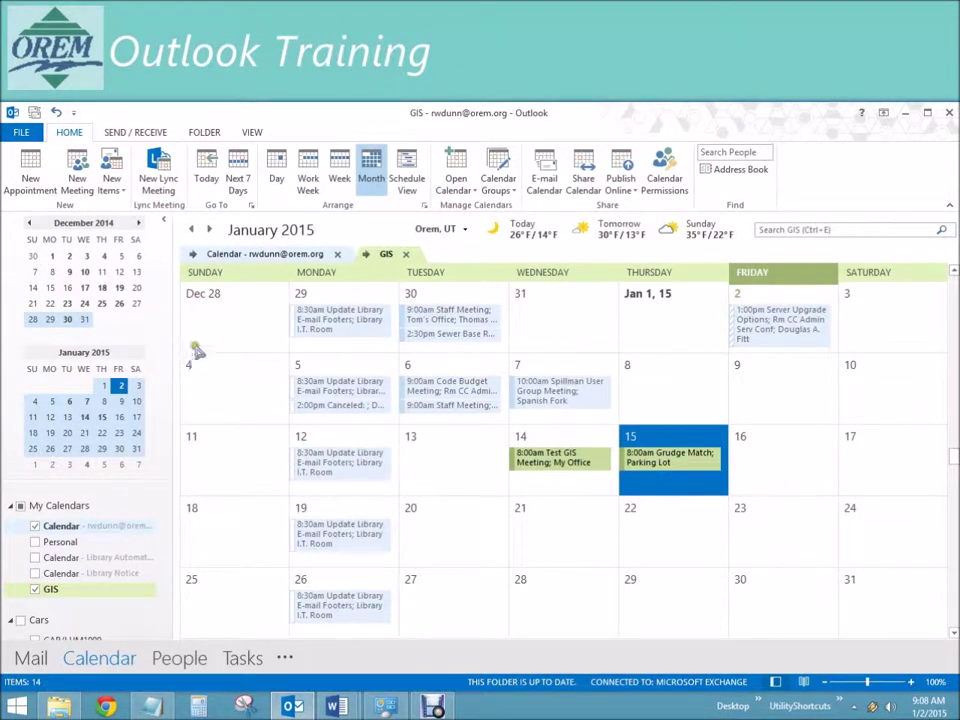
- Create and save an appointment titled Street Fighter Ceremony in the main calendar on Thursday, January 15, 2015, with location Main Street
{"action": "left_click", "coordinate": [269, 256]}
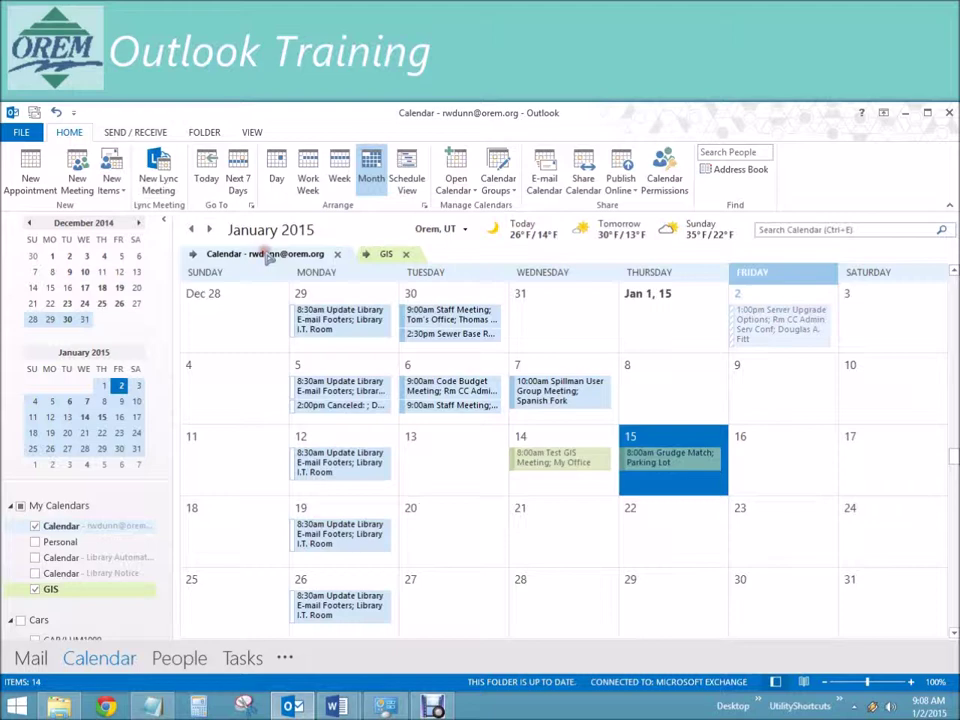
{"action": "right_click", "coordinate": [652, 488]}
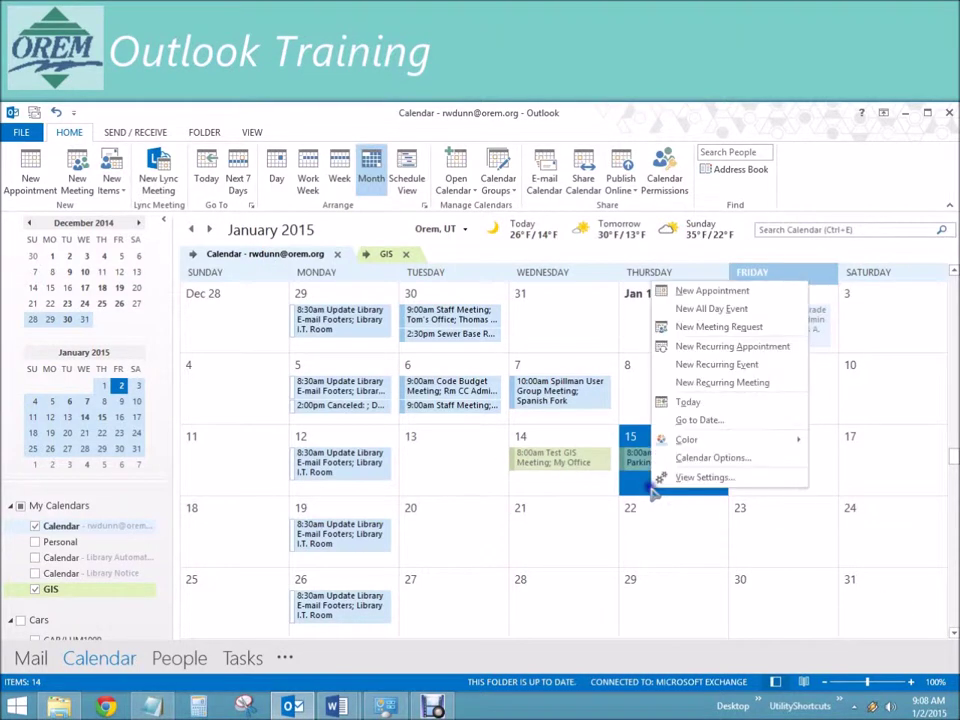
{"action": "left_click", "coordinate": [680, 290]}
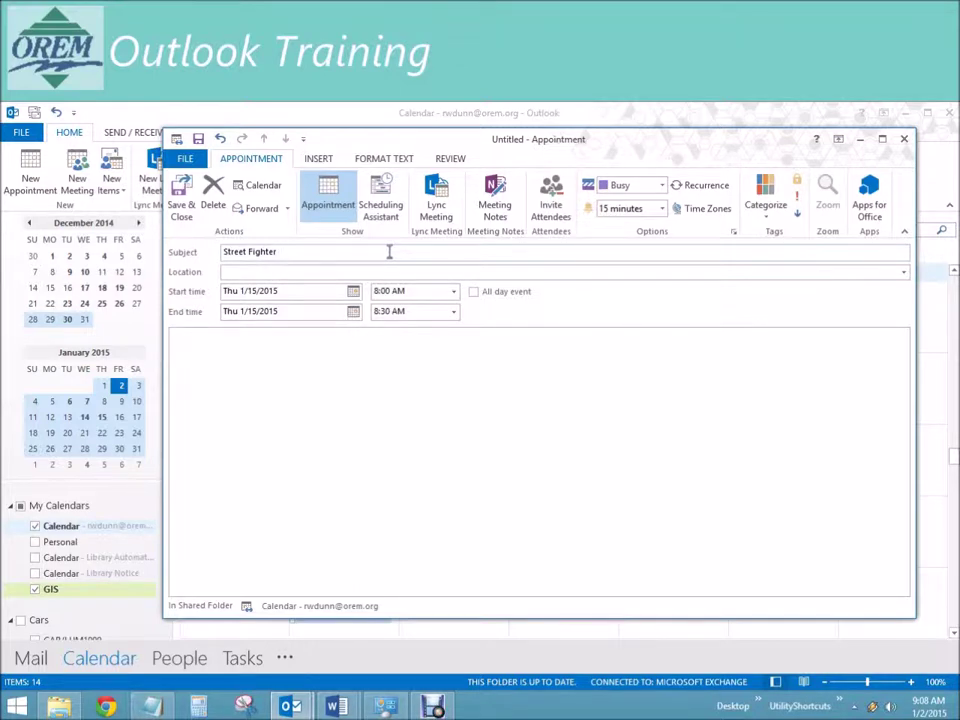
{"action": "type", "text": "ony"}
{"action": "key", "text": "Tab"}
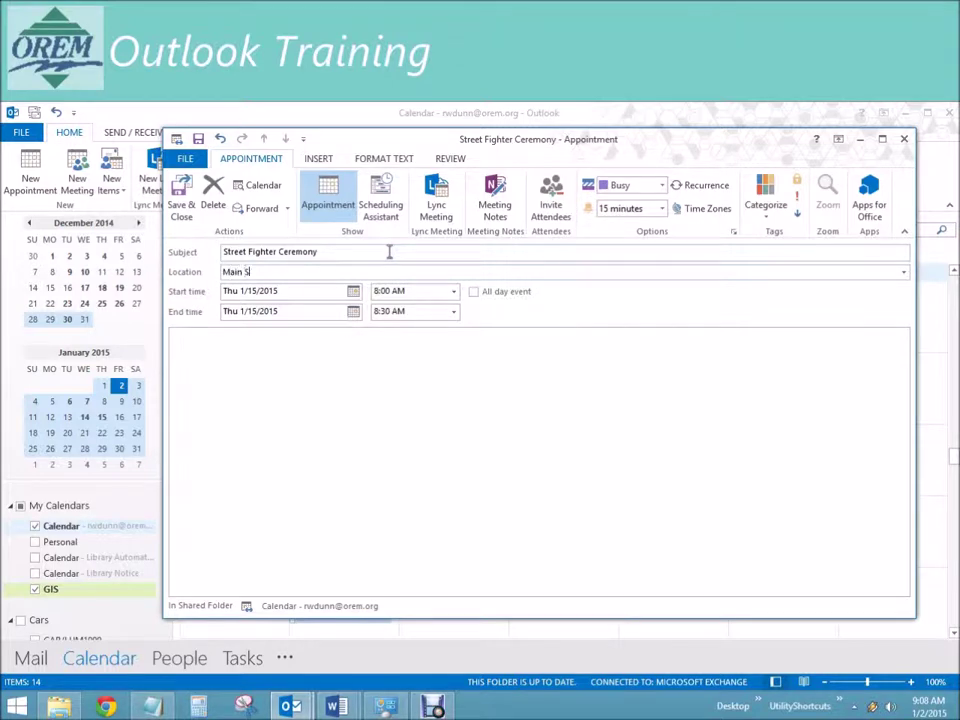
{"action": "type", "text": "tree"}
{"action": "key", "text": "Tab"}
{"action": "key", "text": "Tab"}
{"action": "left_click", "coordinate": [186, 198]}
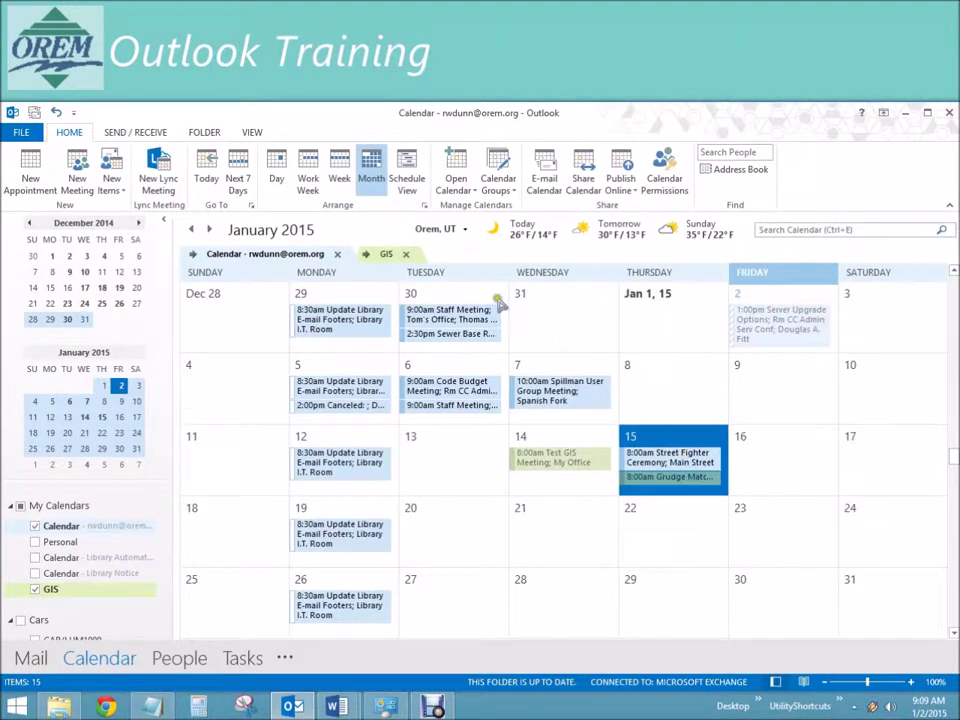
- Alternate the overlaid GIS and main calendars to compare their January 15 appointments, ending with the main calendar in front
{"action": "left_click", "coordinate": [392, 256]}
{"action": "left_click", "coordinate": [311, 254]}
{"action": "left_click", "coordinate": [386, 254]}
{"action": "left_click", "coordinate": [311, 254]}
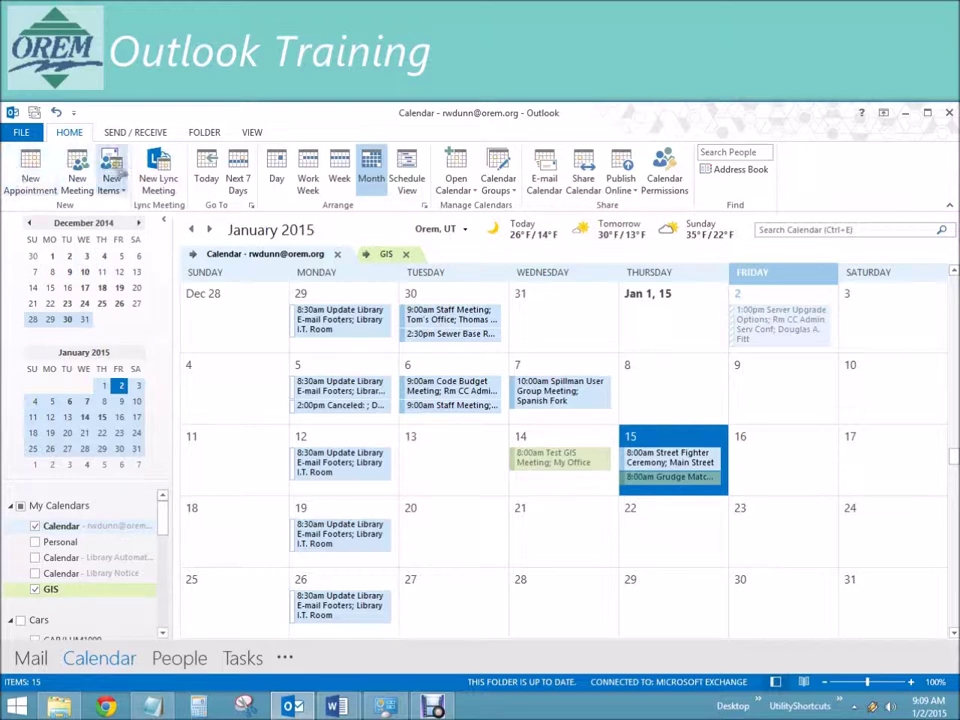
- Look through a blank January 15 appointment's settings and Move to Folder choices for a way to pick its calendar, and close it unsaved
{"action": "left_click", "coordinate": [30, 172]}
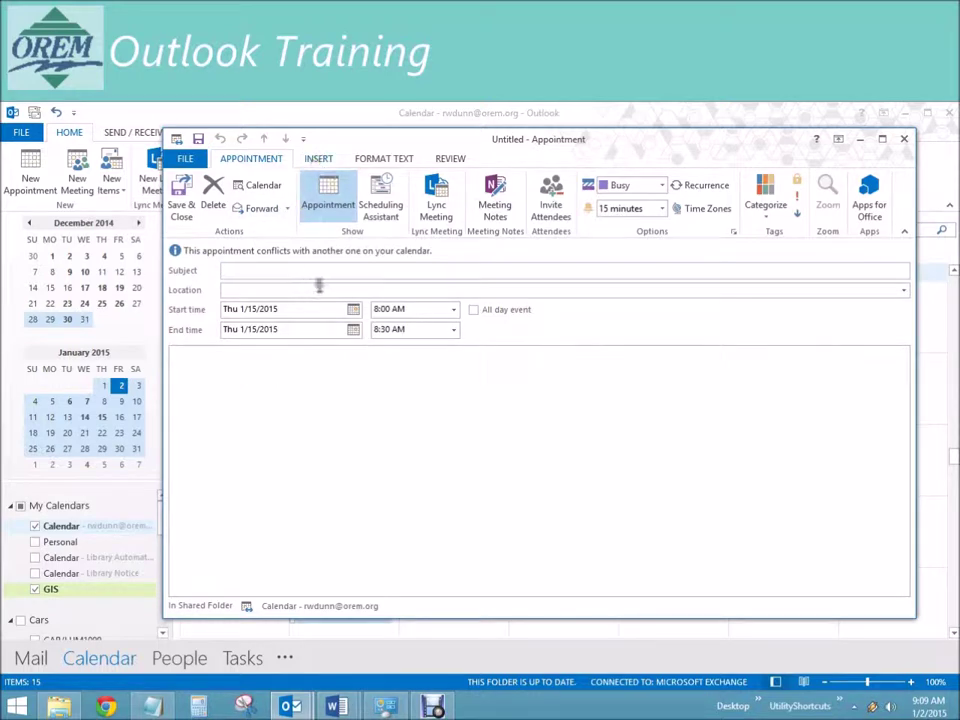
{"action": "left_click", "coordinate": [320, 159]}
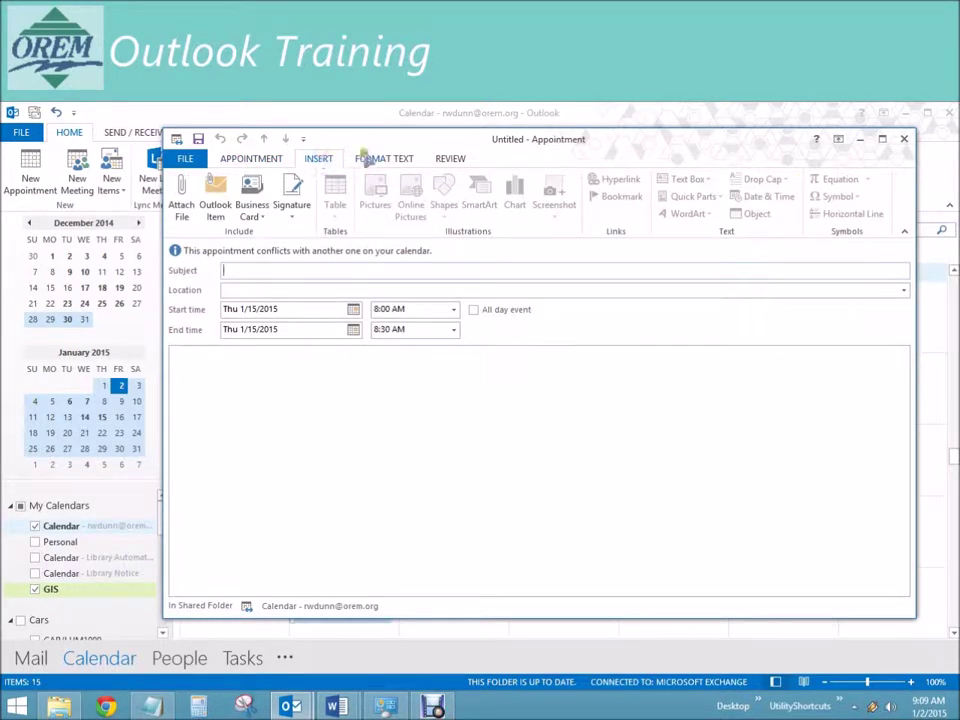
{"action": "left_click", "coordinate": [376, 159]}
{"action": "left_click", "coordinate": [450, 159]}
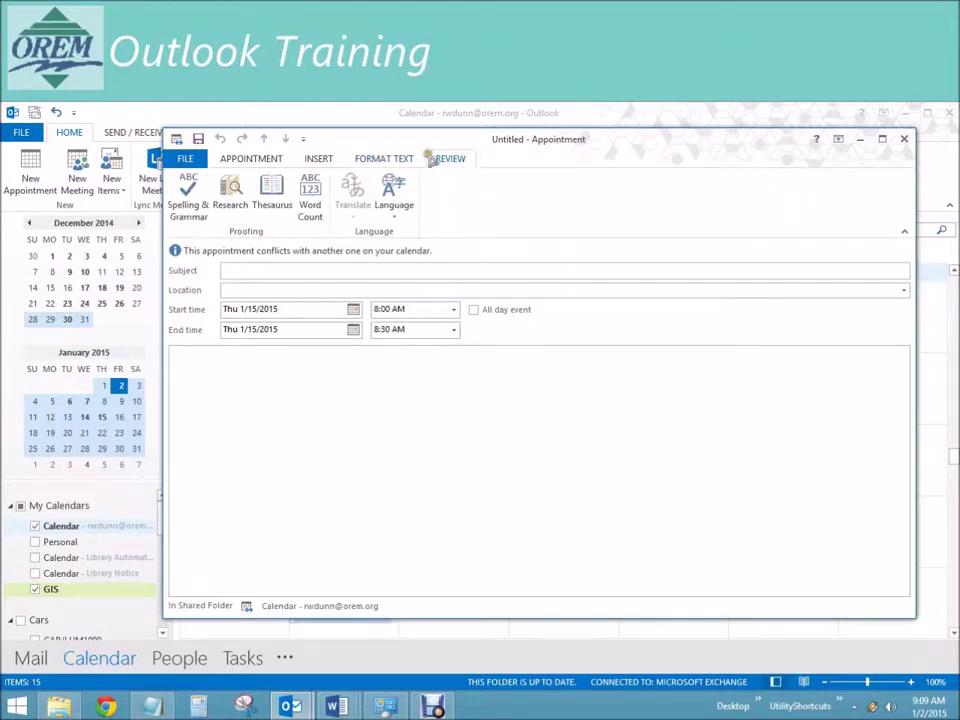
{"action": "left_click", "coordinate": [184, 160]}
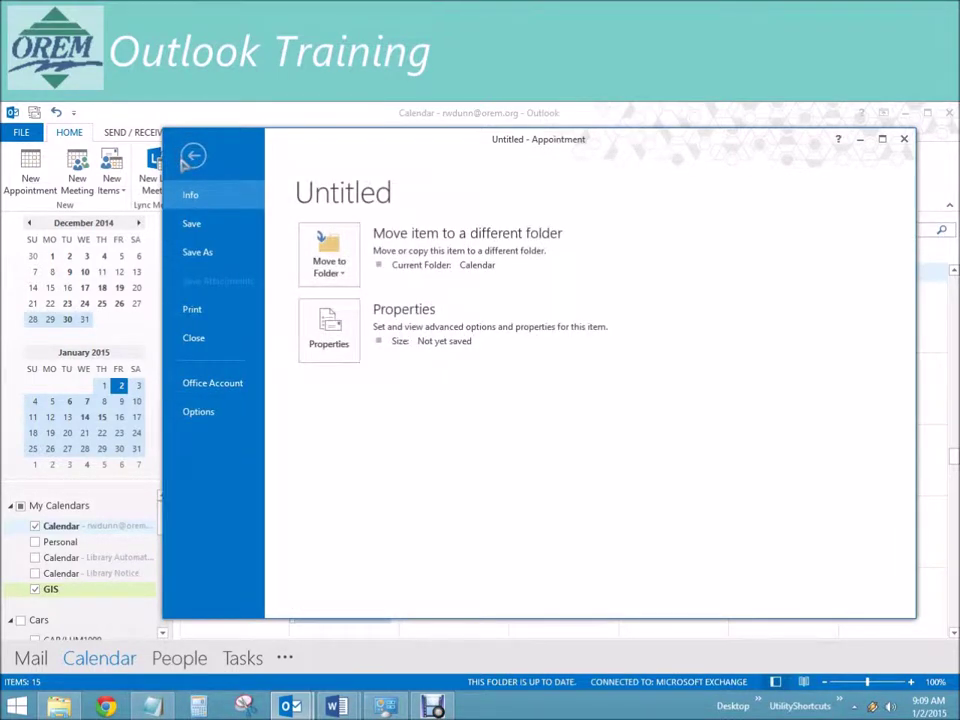
{"action": "left_click", "coordinate": [338, 268]}
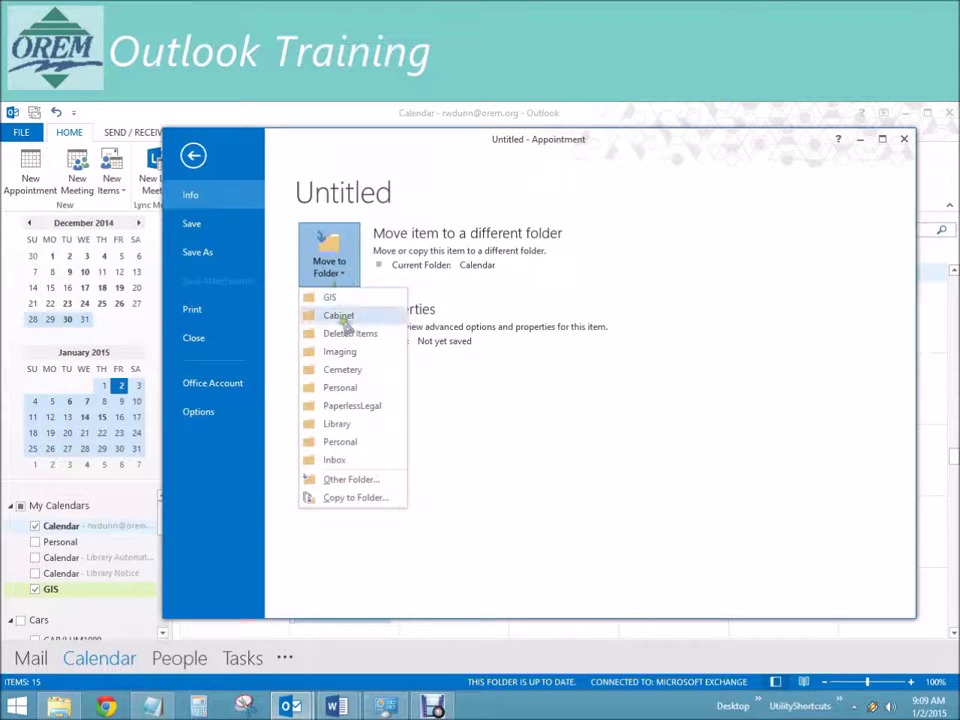
{"action": "left_click", "coordinate": [194, 156]}
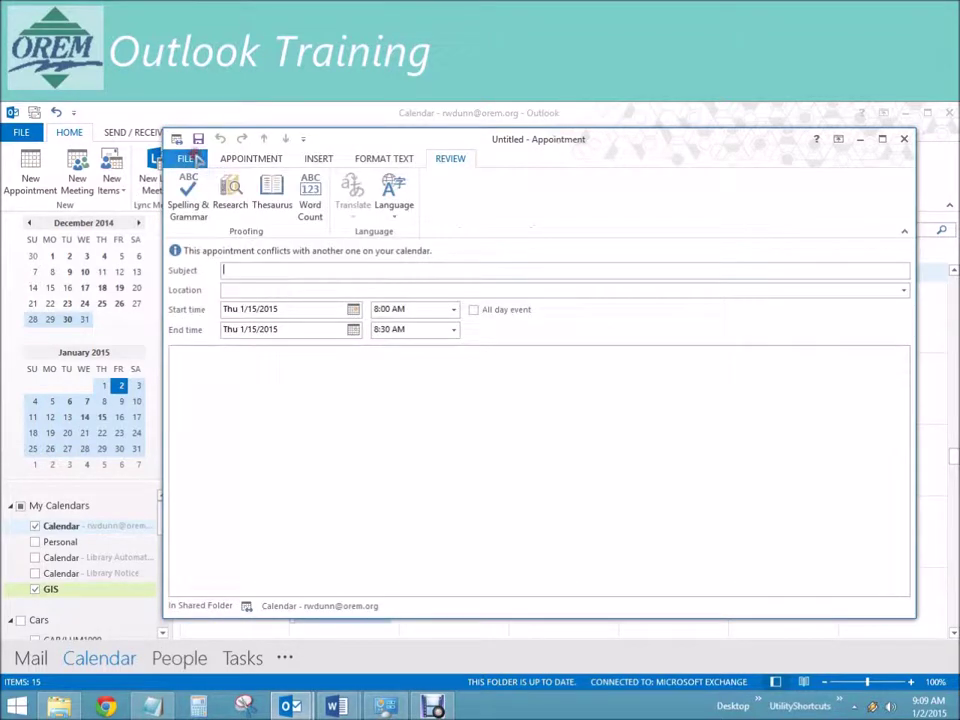
{"action": "left_click", "coordinate": [258, 160]}
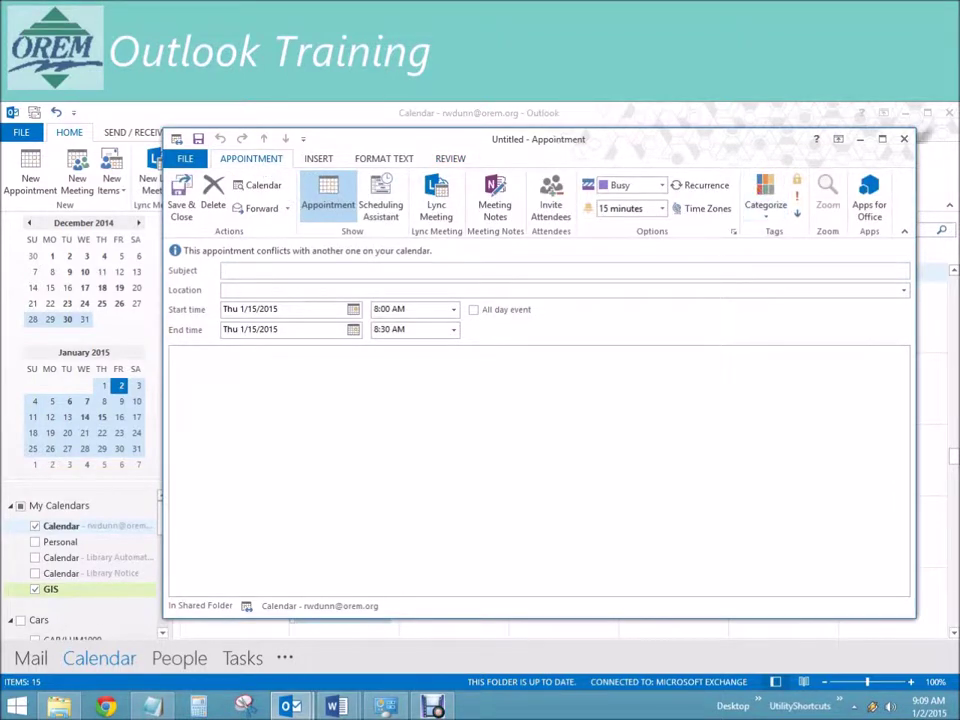
{"action": "left_click", "coordinate": [904, 139]}
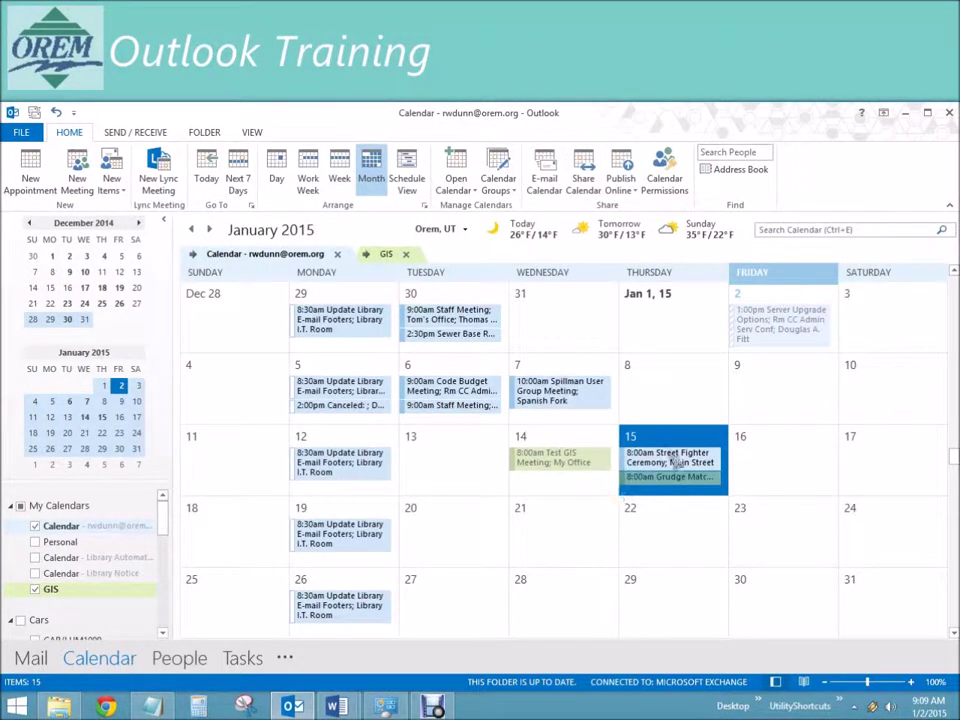
- Delete the Street Fighter Ceremony and Grudge Match appointments from January 15
{"action": "mouse_move", "coordinate": [667, 458]}
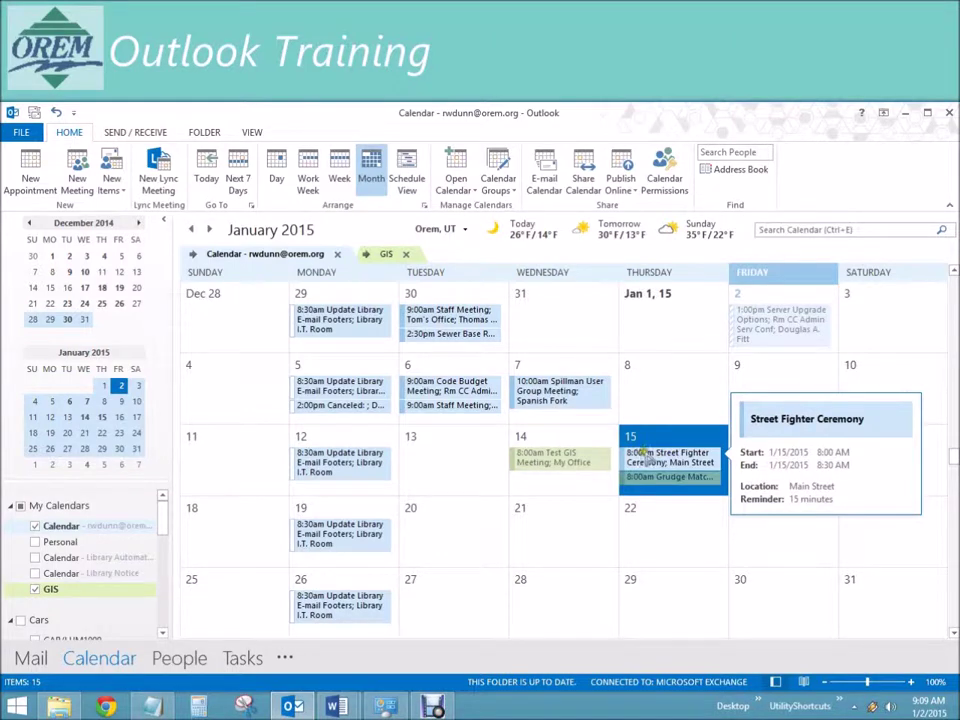
{"action": "right_click", "coordinate": [667, 458]}
{"action": "left_click", "coordinate": [684, 597]}
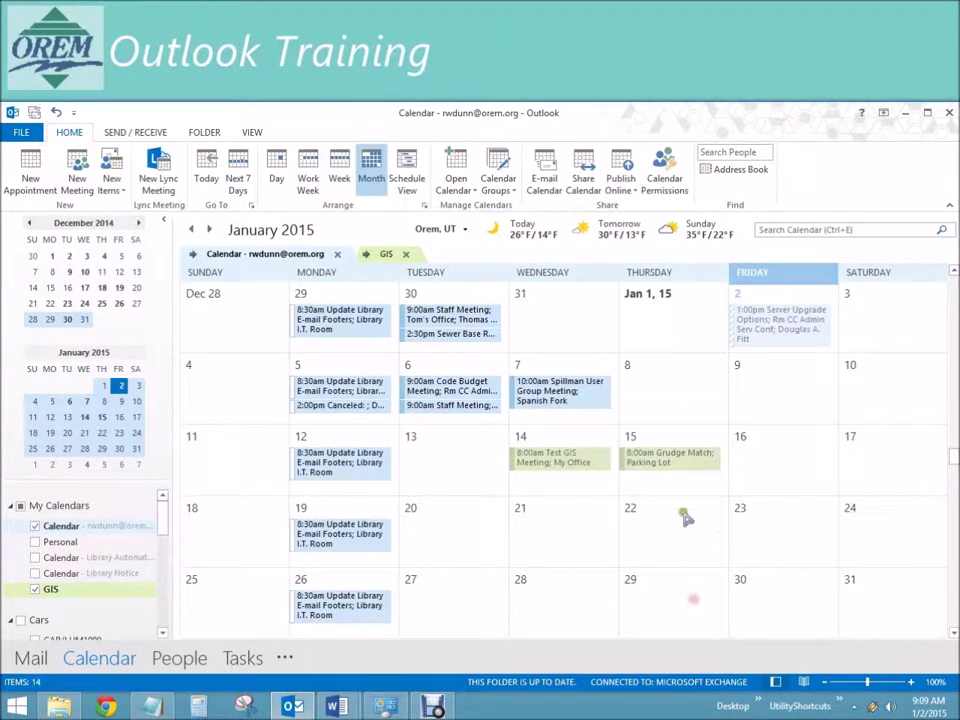
{"action": "right_click", "coordinate": [655, 455]}
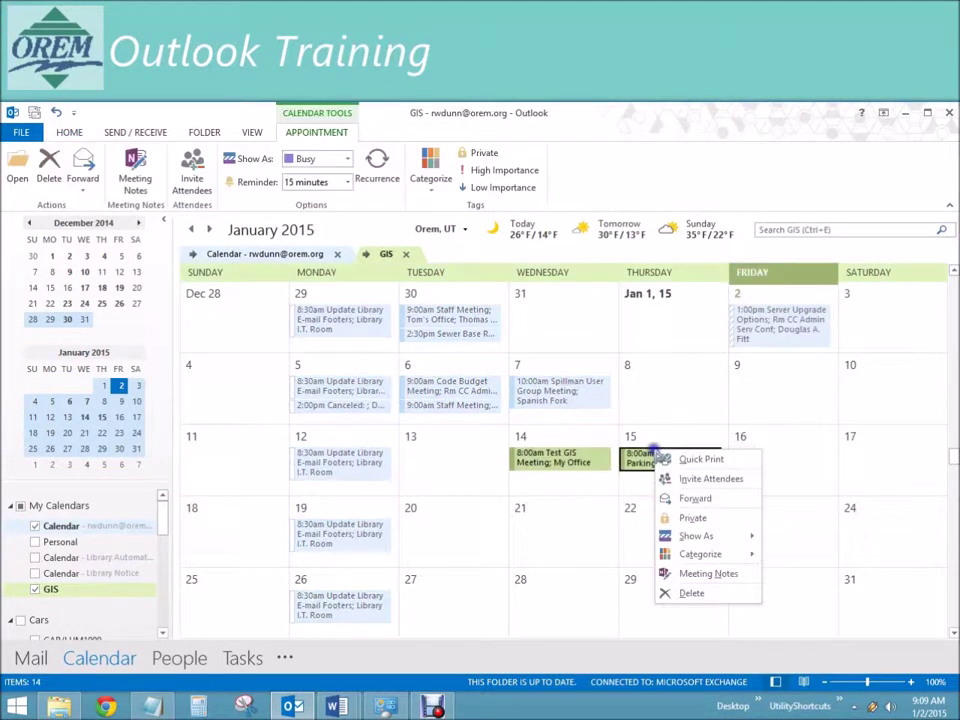
{"action": "left_click", "coordinate": [704, 592]}
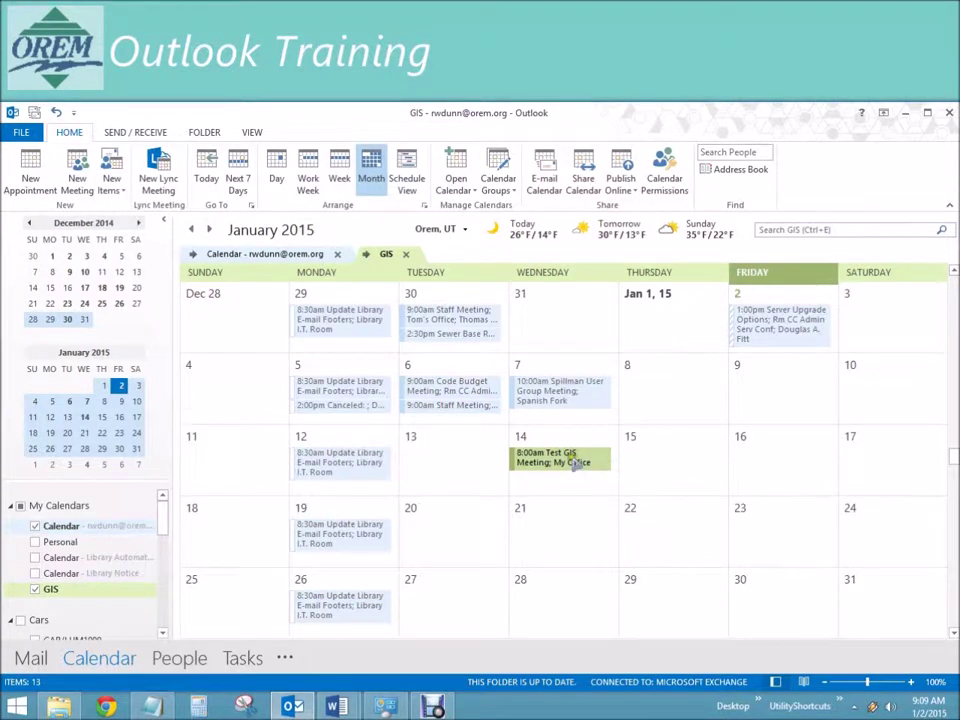
- Review the Test GIS Meeting on January 14, bring the main calendar to the front, and close the GIS calendar
{"action": "mouse_move", "coordinate": [578, 463]}
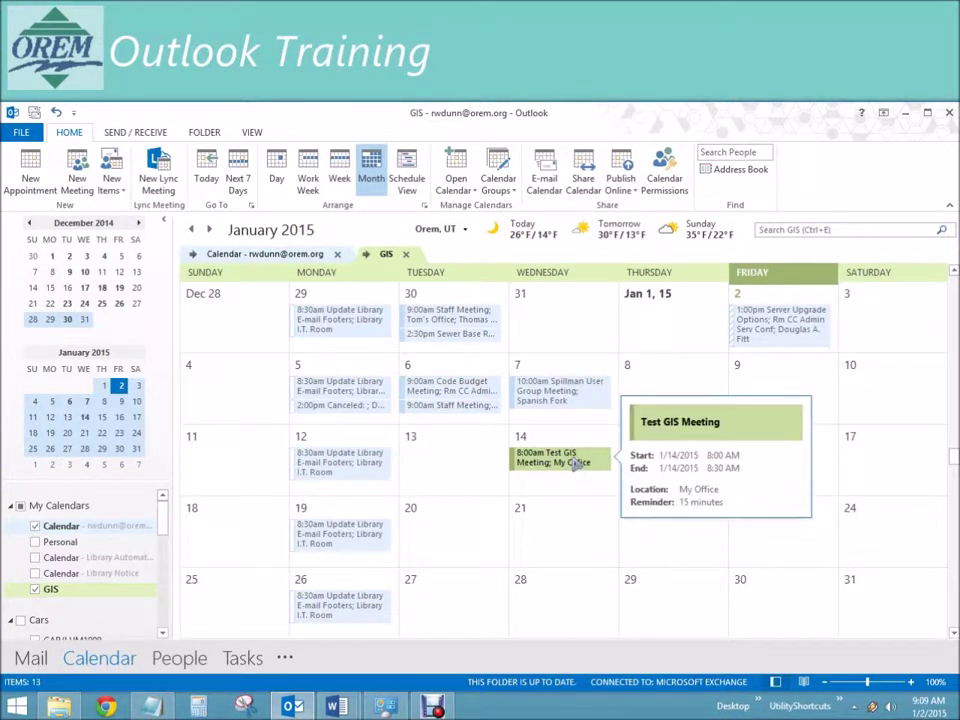
{"action": "left_click", "coordinate": [245, 254]}
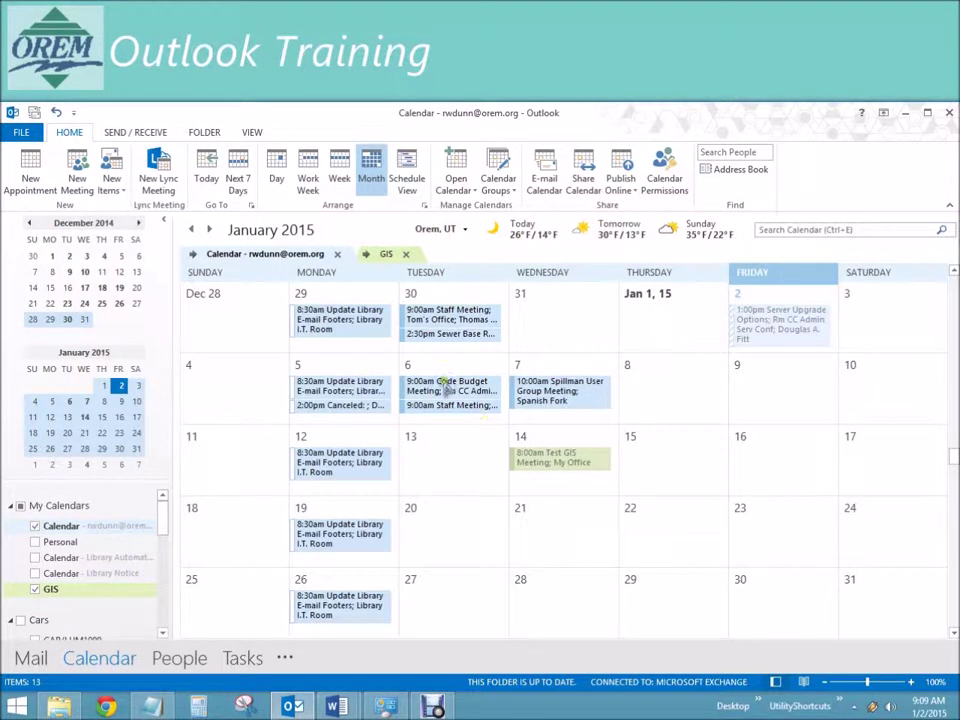
{"action": "mouse_move", "coordinate": [432, 395]}
{"action": "left_click", "coordinate": [402, 254]}
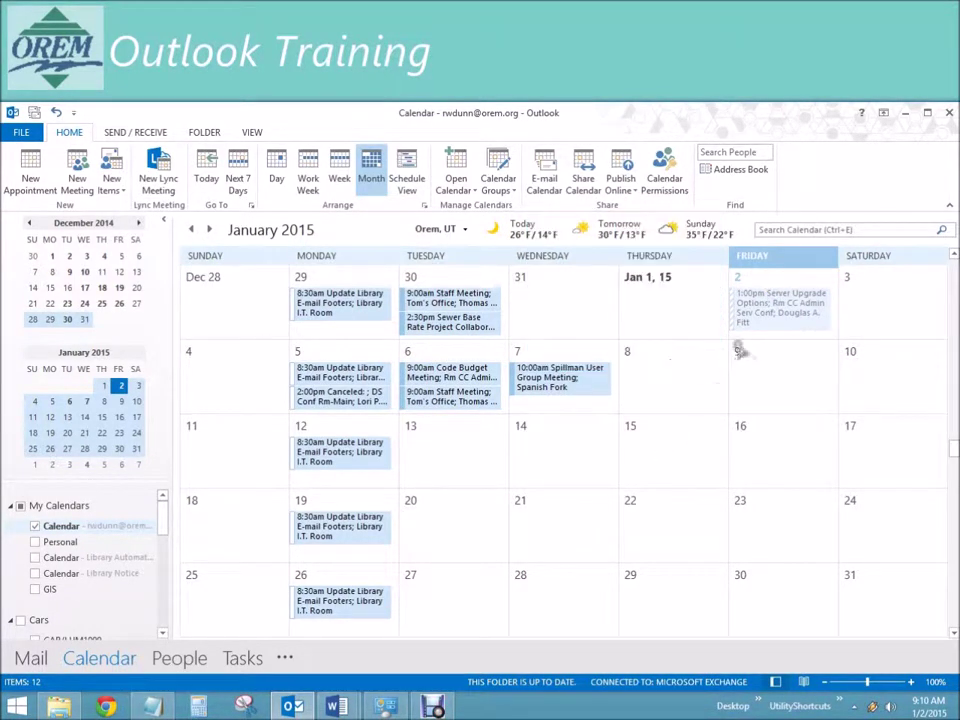
- Review the Server Upgrade Options meeting on January 2, 2015, and accept it, sending the response now
{"action": "mouse_move", "coordinate": [766, 298]}
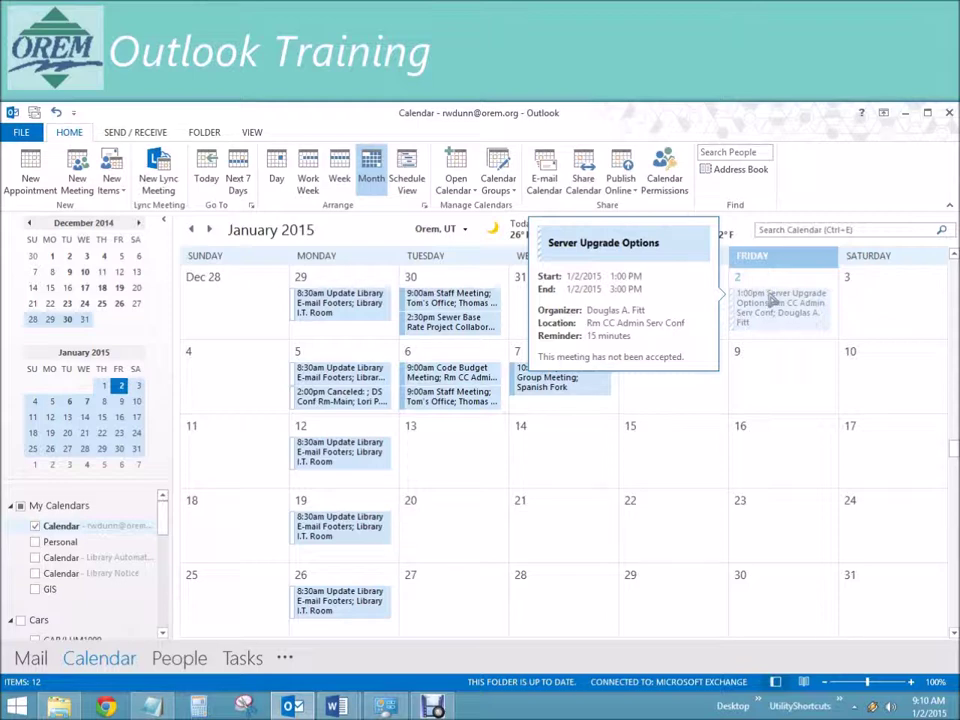
{"action": "double_click", "coordinate": [768, 298]}
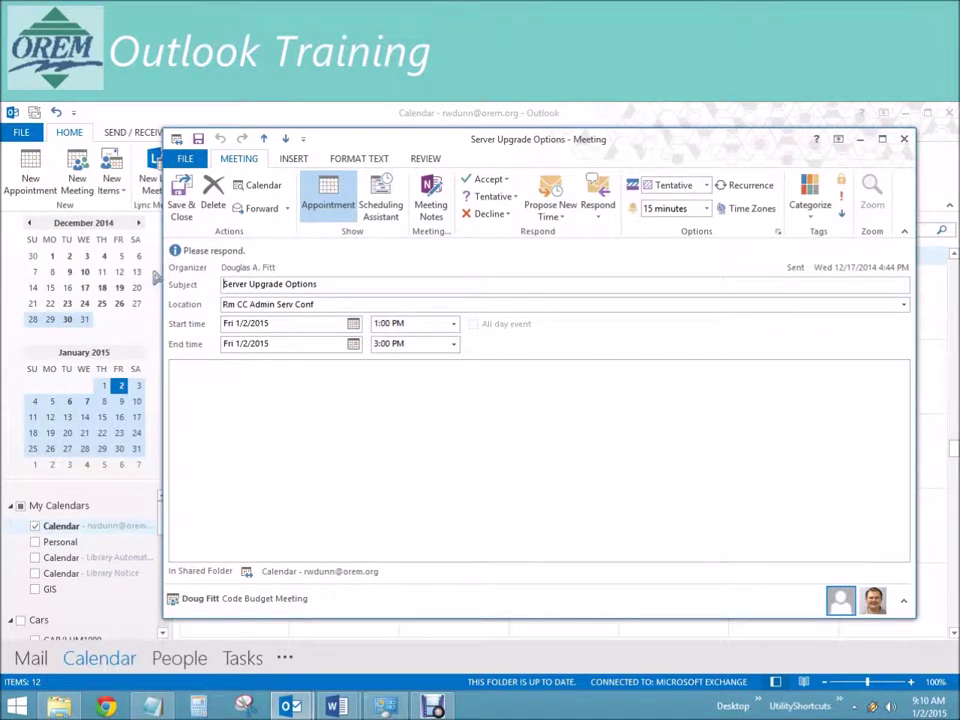
{"action": "left_click", "coordinate": [181, 192]}
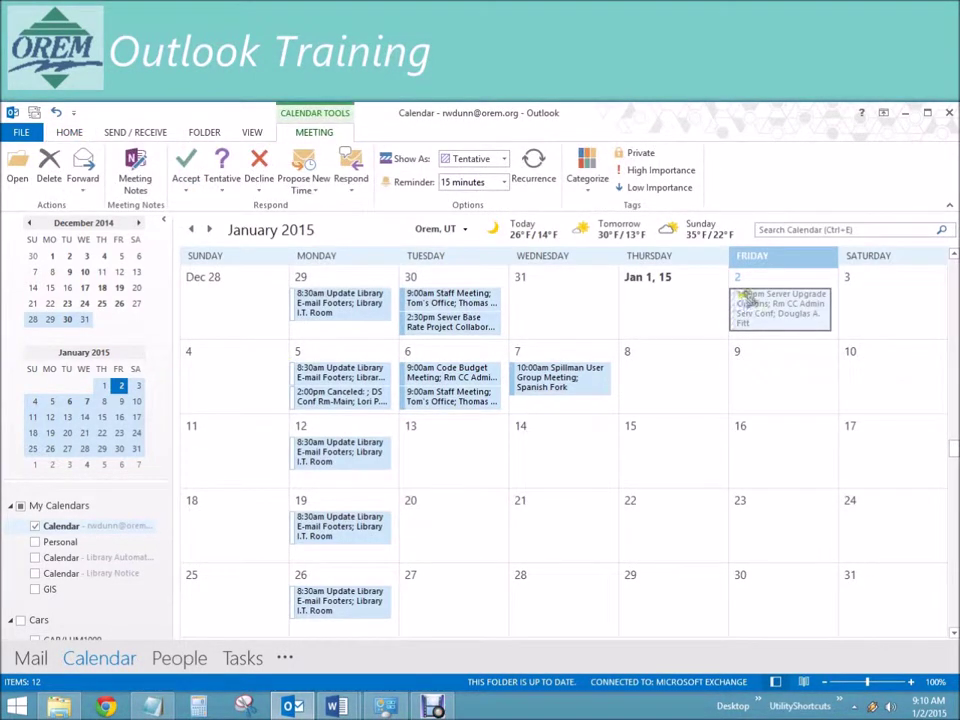
{"action": "right_click", "coordinate": [746, 296]}
{"action": "mouse_move", "coordinate": [770, 328]}
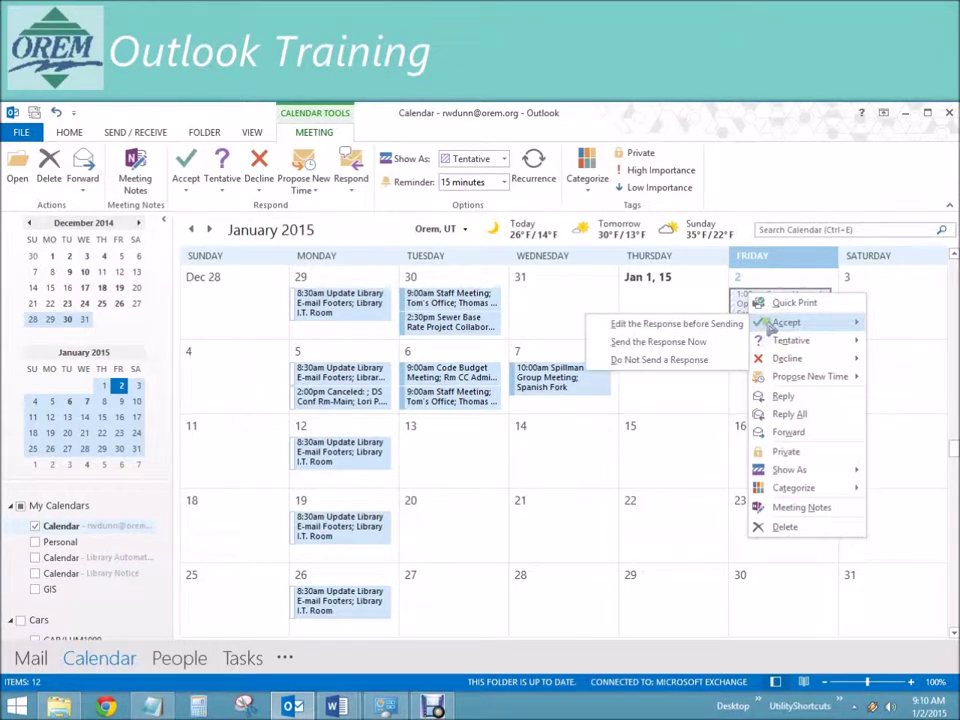
{"action": "left_click", "coordinate": [659, 342]}
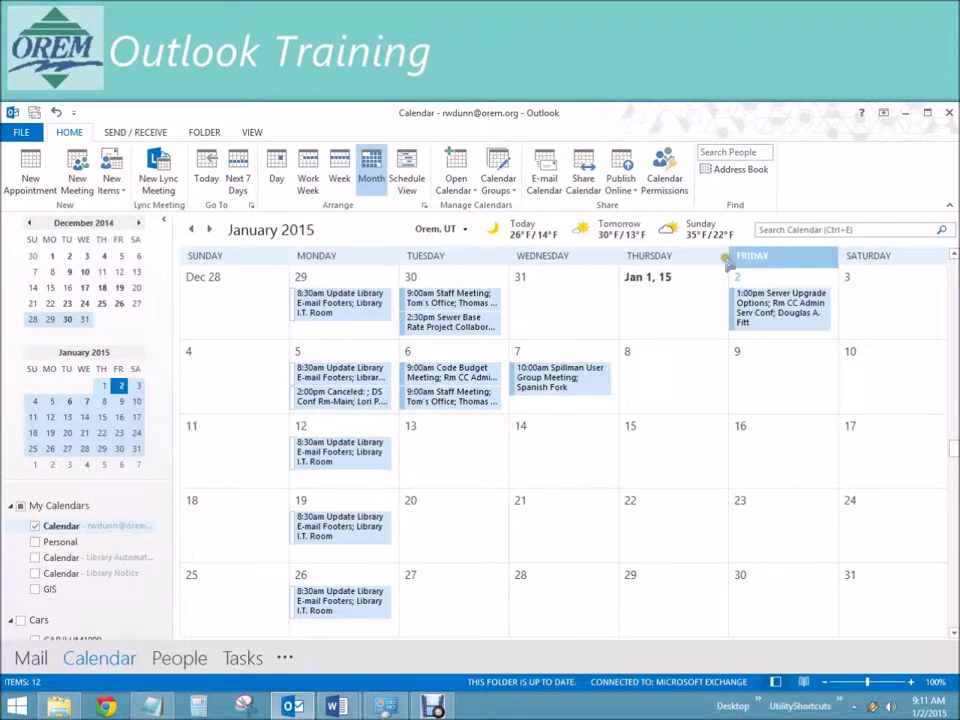
- Go to February 2015 and review the details of the Wednesday occurrences of Recurring Meeting for Feb
{"action": "left_click", "coordinate": [211, 230]}
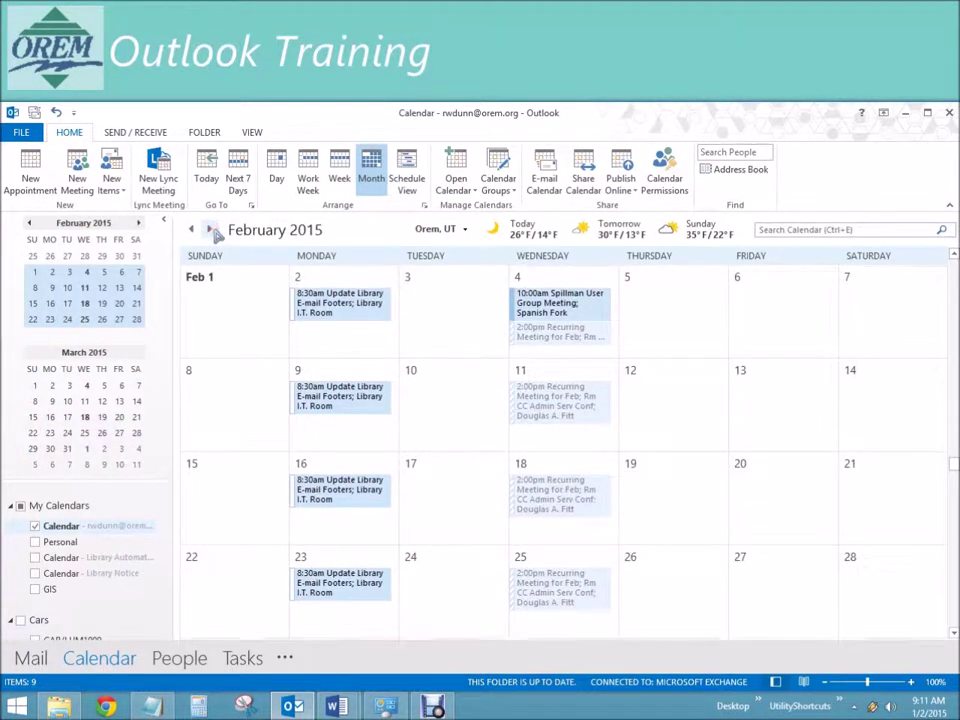
{"action": "mouse_move", "coordinate": [573, 392]}
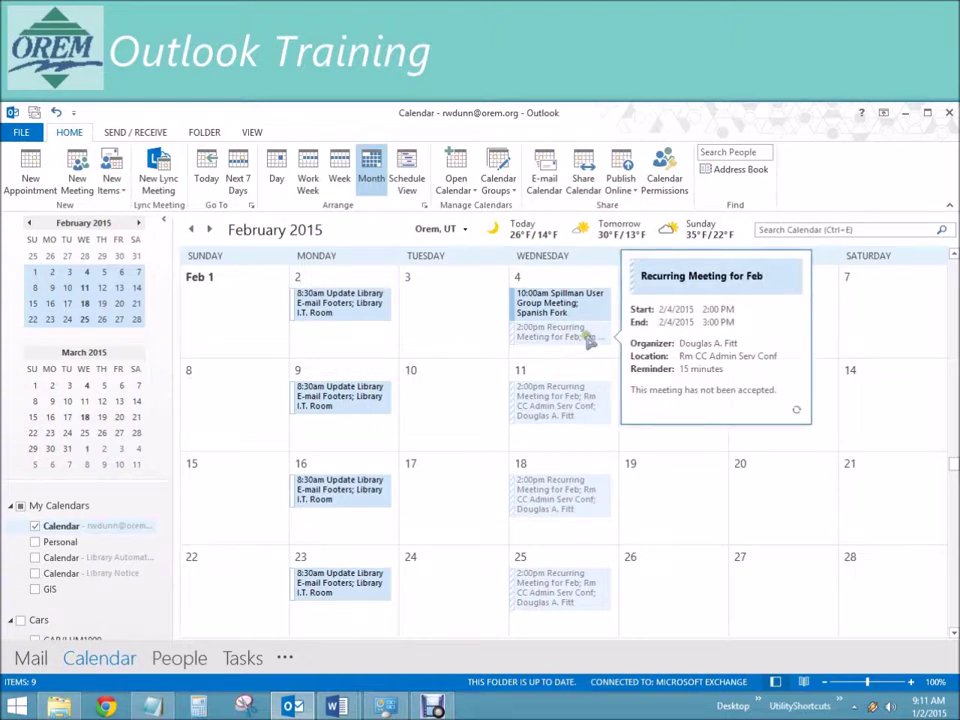
{"action": "mouse_move", "coordinate": [555, 424]}
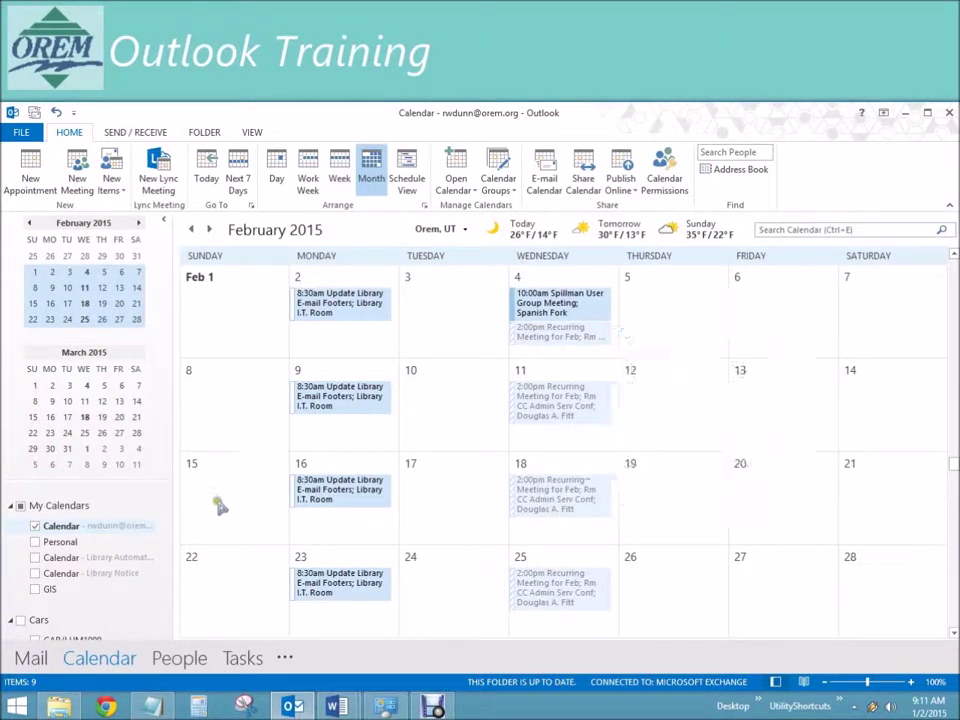
{"action": "mouse_move", "coordinate": [555, 508]}
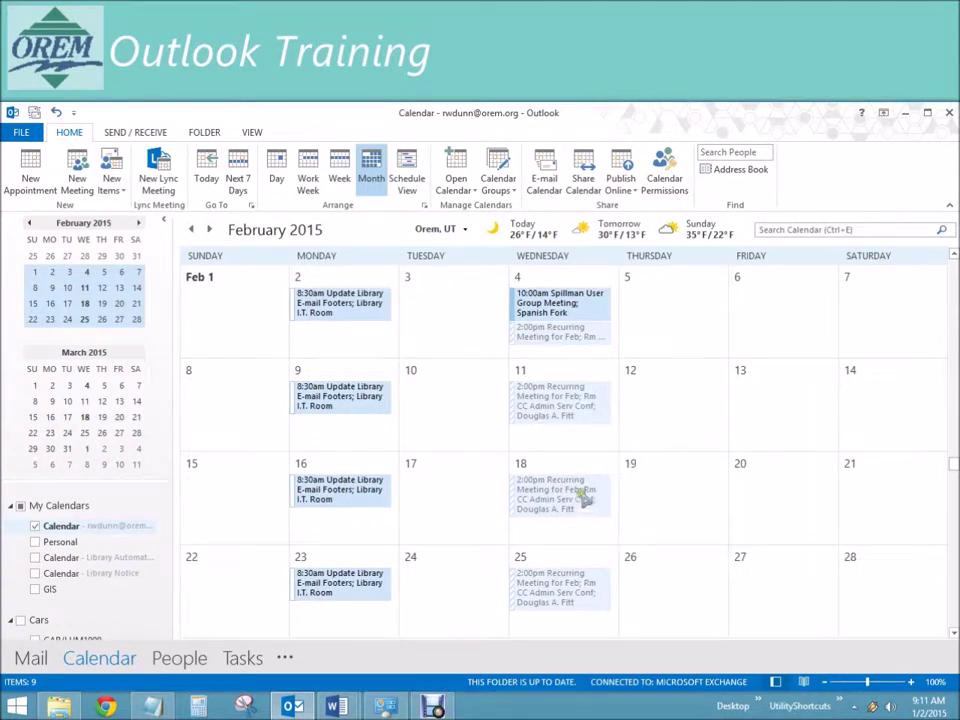
{"action": "mouse_move", "coordinate": [587, 500]}
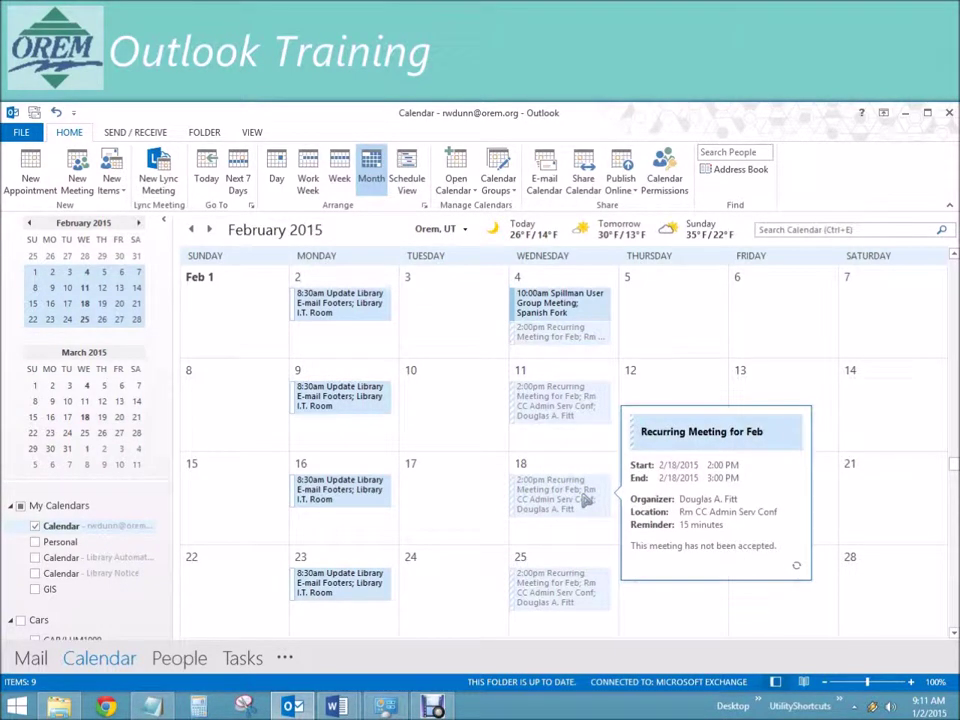
- View the occurrence and series acceptance options for the February 4 recurring meeting, and check March 2015 before returning to February
{"action": "right_click", "coordinate": [548, 330]}
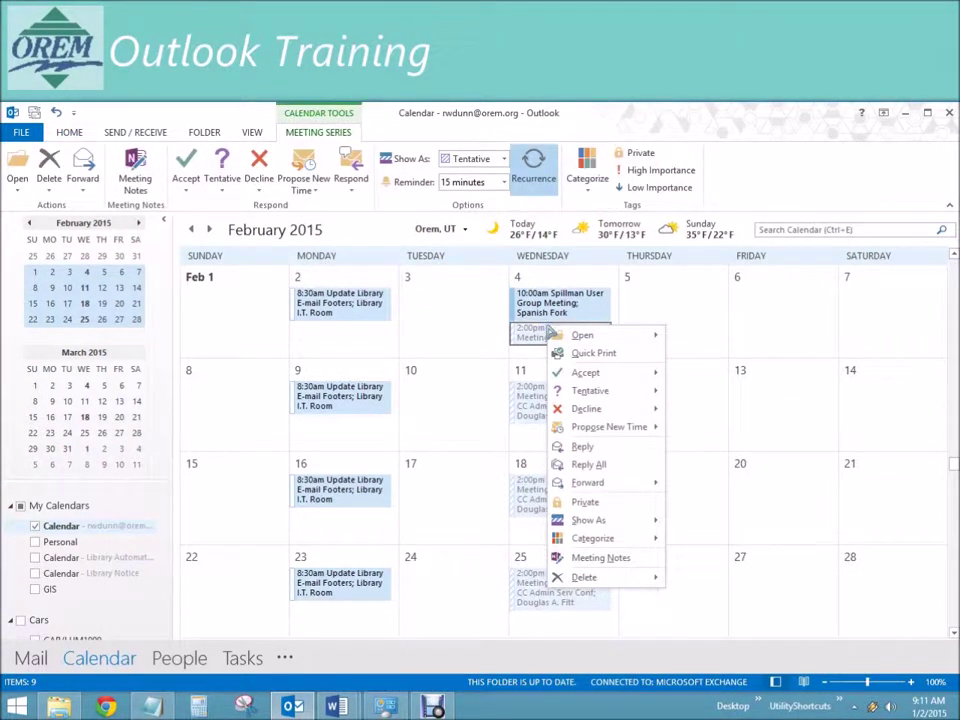
{"action": "mouse_move", "coordinate": [619, 375]}
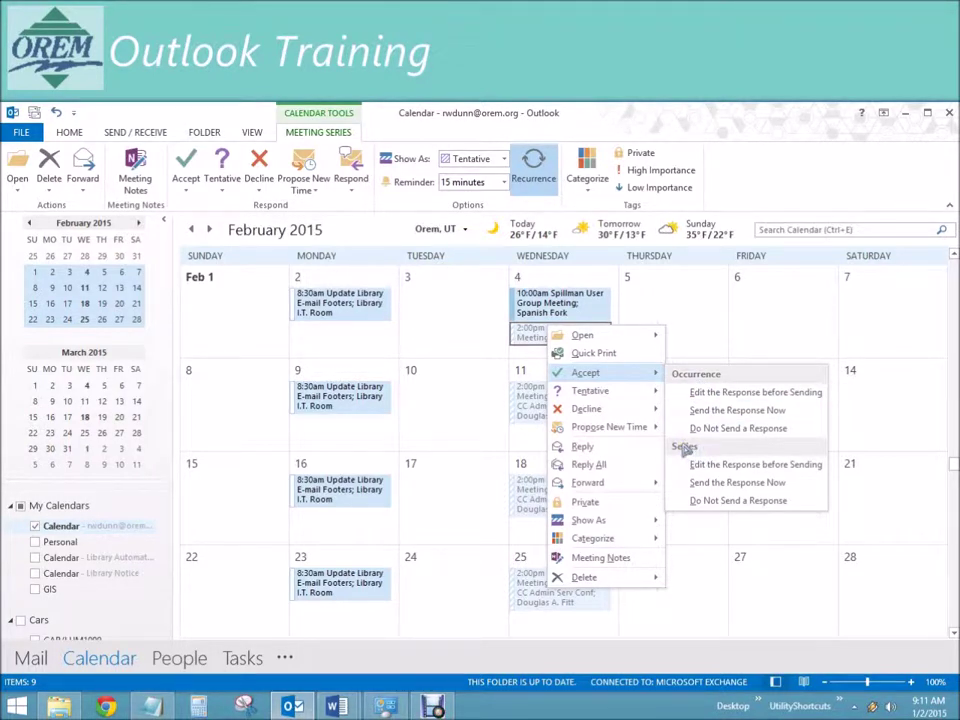
{"action": "left_click", "coordinate": [213, 230]}
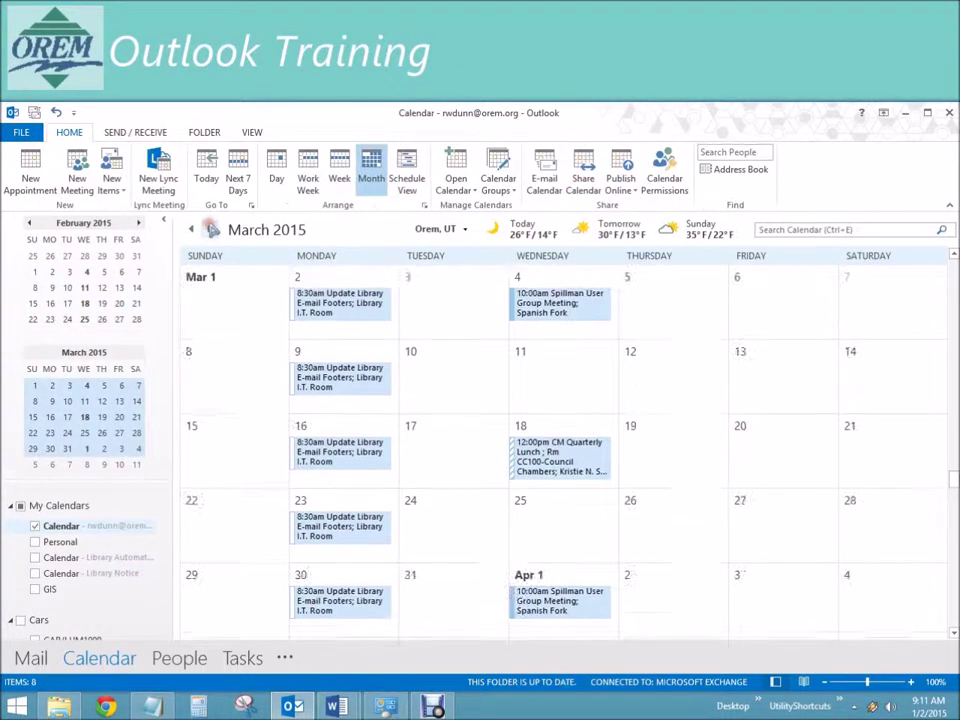
{"action": "left_click", "coordinate": [191, 229]}
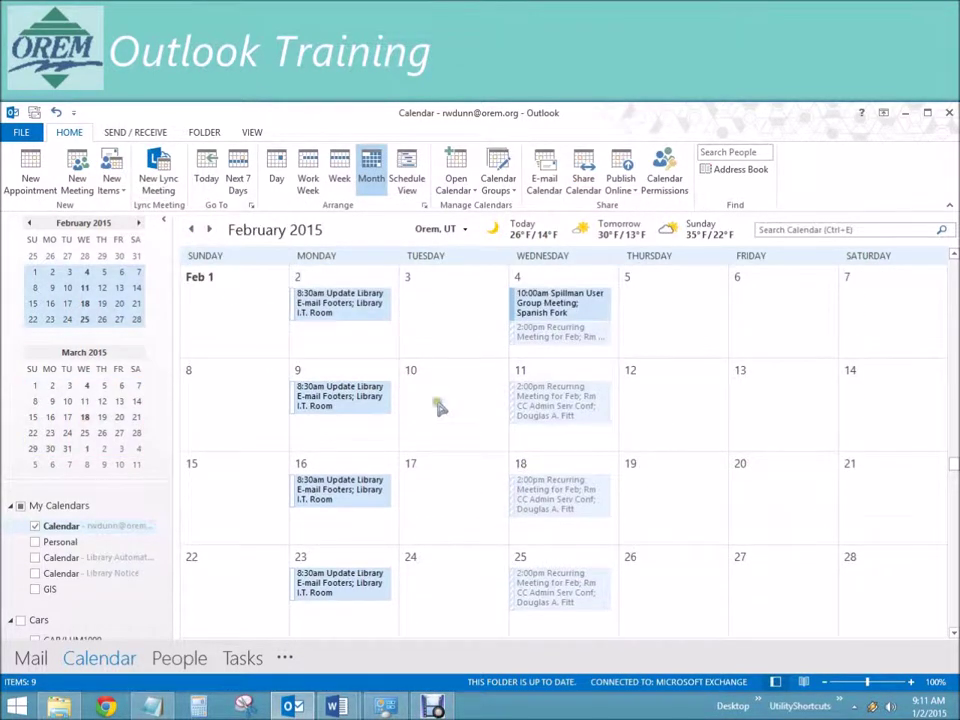
- Accept only the February 4 occurrence of Recurring Meeting for Feb and send the response now
{"action": "right_click", "coordinate": [557, 330]}
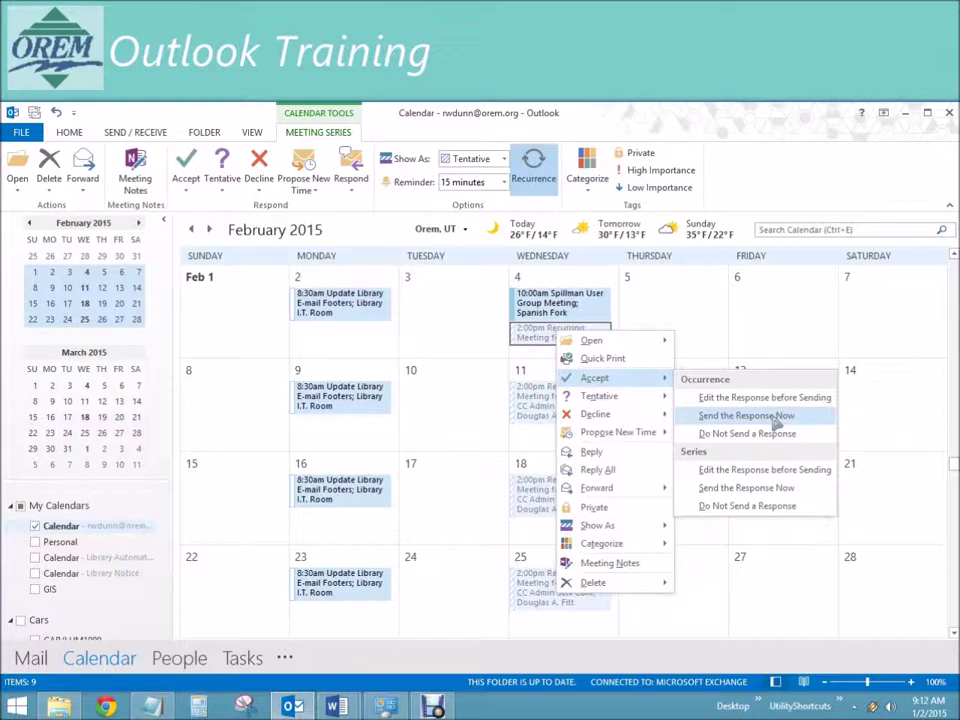
{"action": "left_click", "coordinate": [776, 422]}
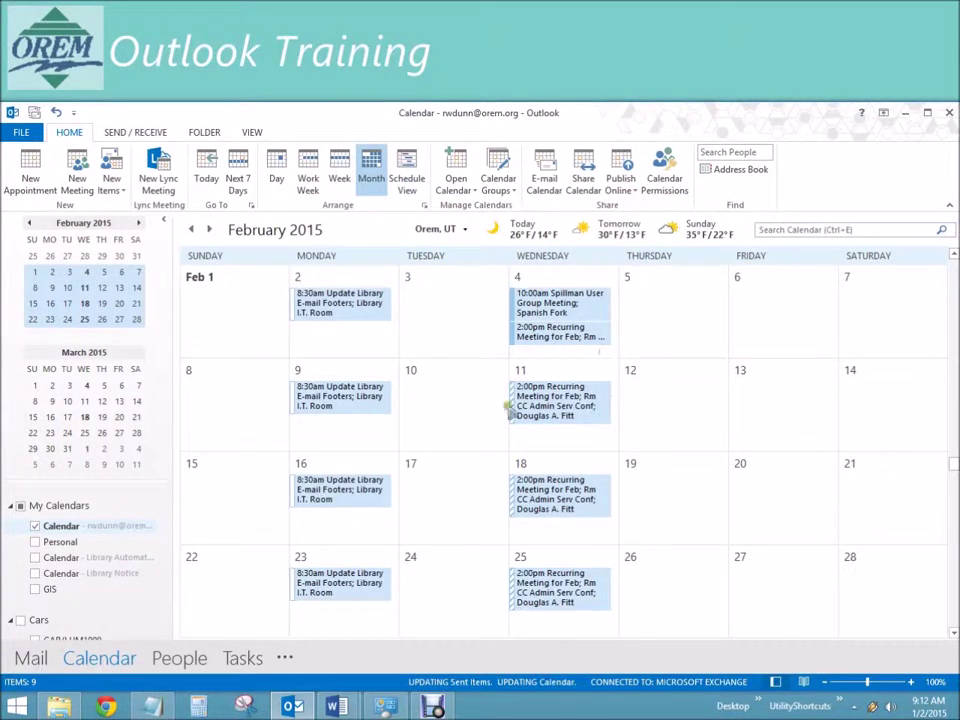
{"action": "mouse_move", "coordinate": [513, 385]}
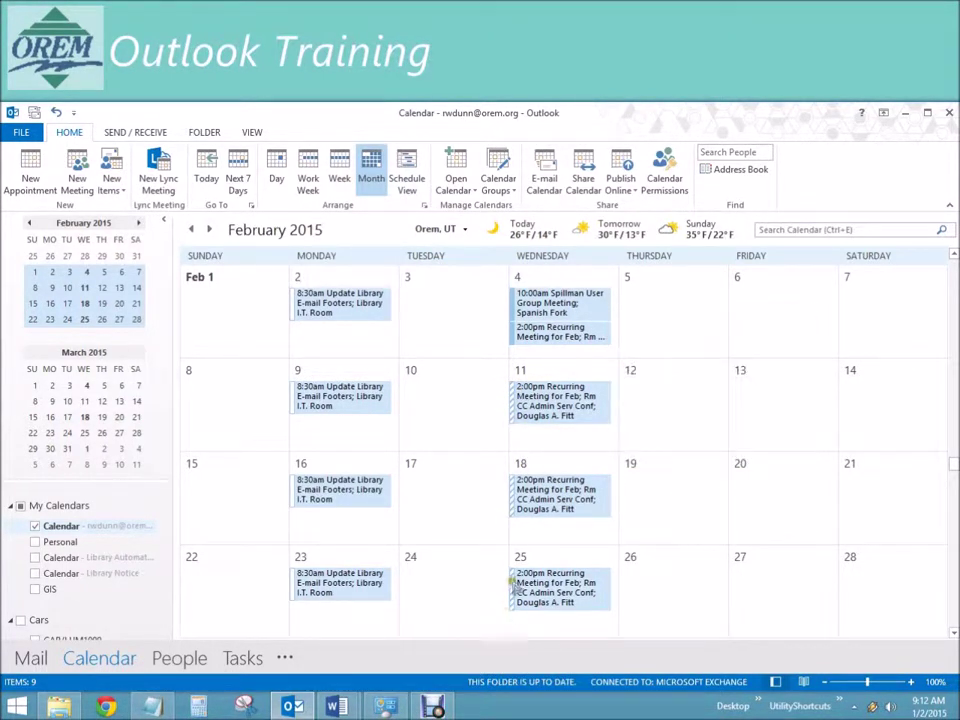
- Decline only the February 18 occurrence of Recurring Meeting for Feb and send the response now
{"action": "right_click", "coordinate": [556, 496]}
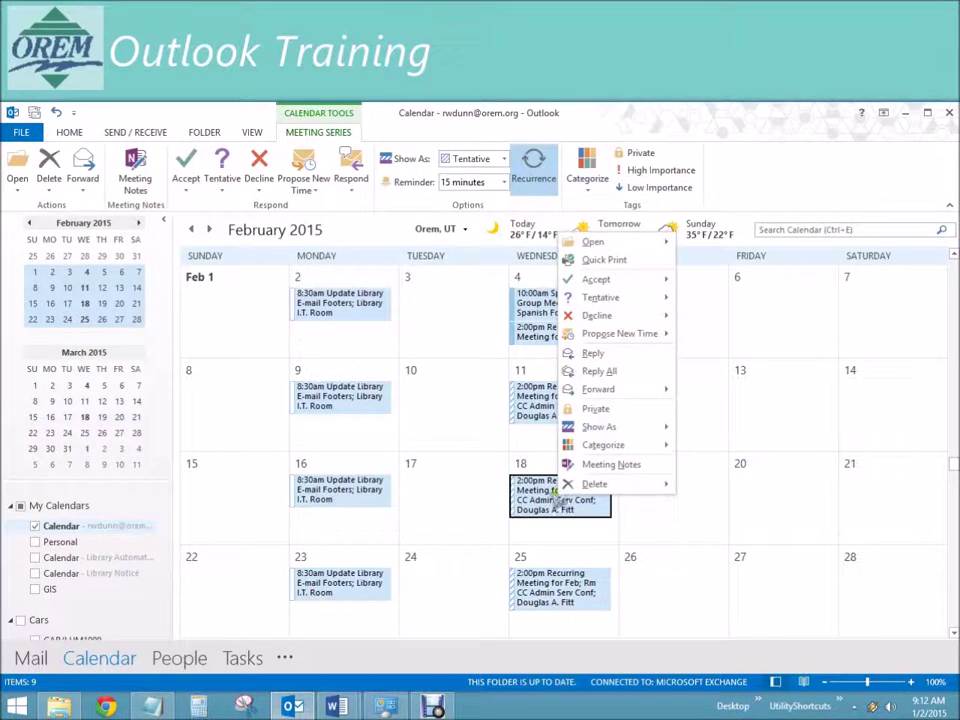
{"action": "mouse_move", "coordinate": [596, 316]}
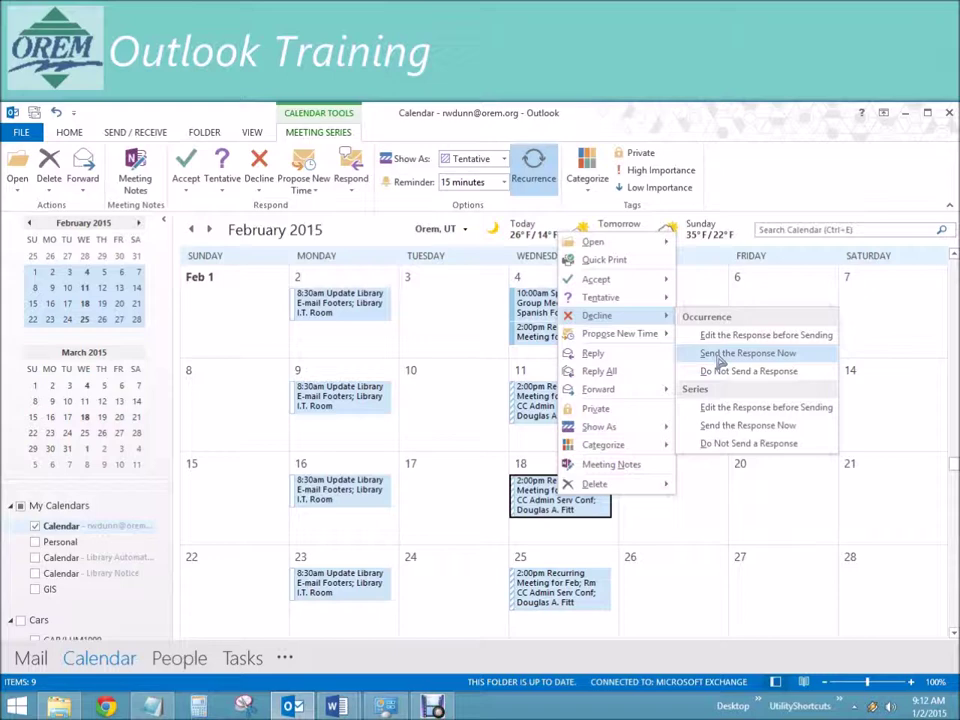
{"action": "left_click", "coordinate": [741, 353]}
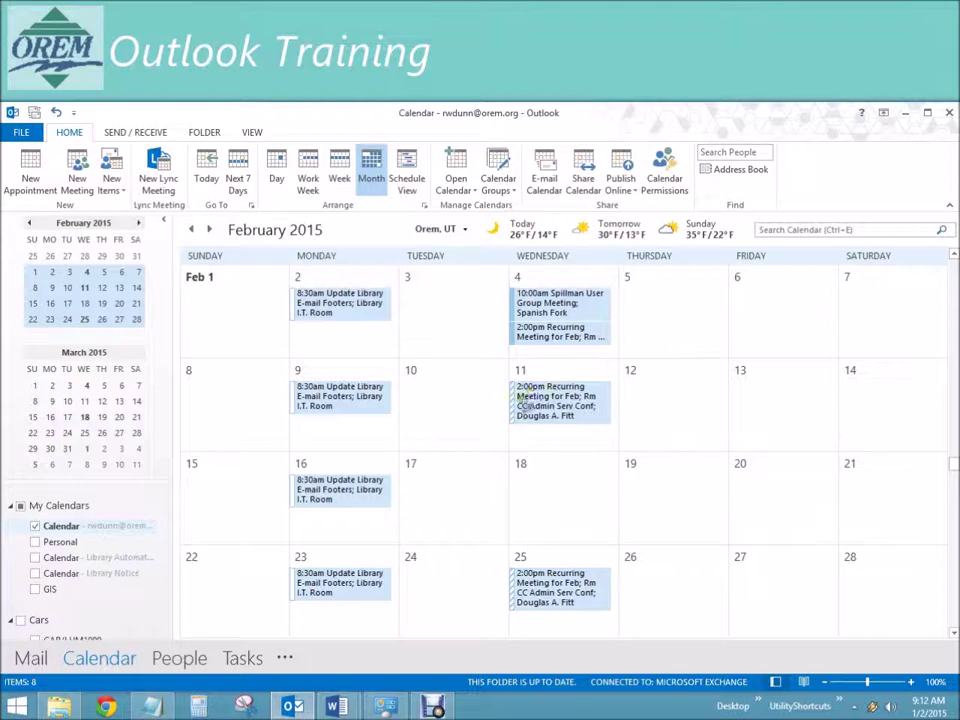
- View the tentative response options for the February 11 recurring meeting, and set it to show as Busy
{"action": "right_click", "coordinate": [552, 398]}
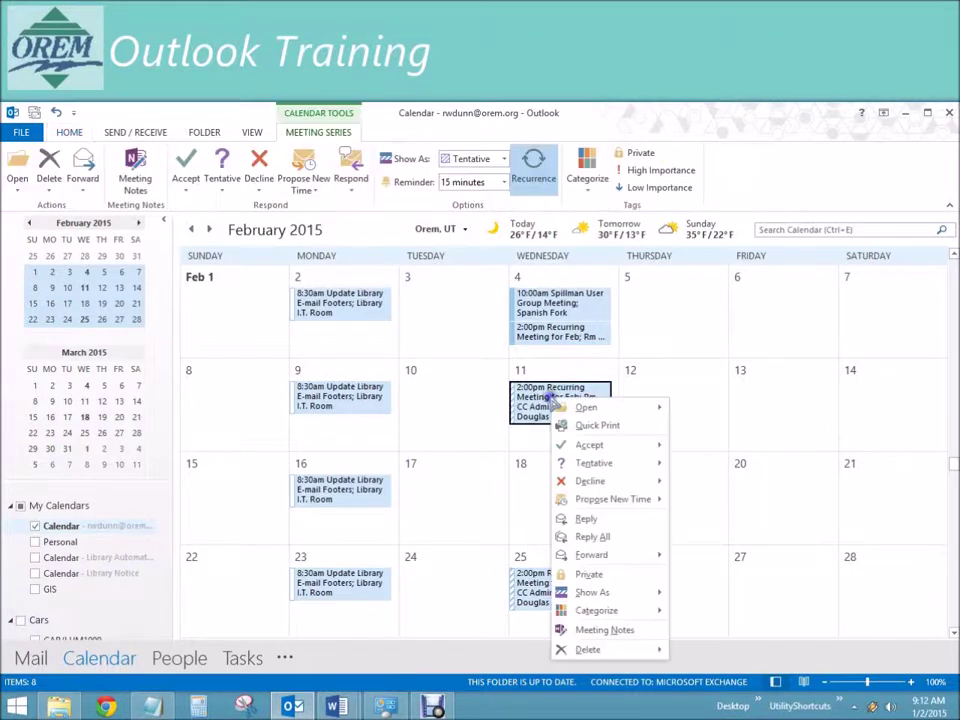
{"action": "mouse_move", "coordinate": [600, 468]}
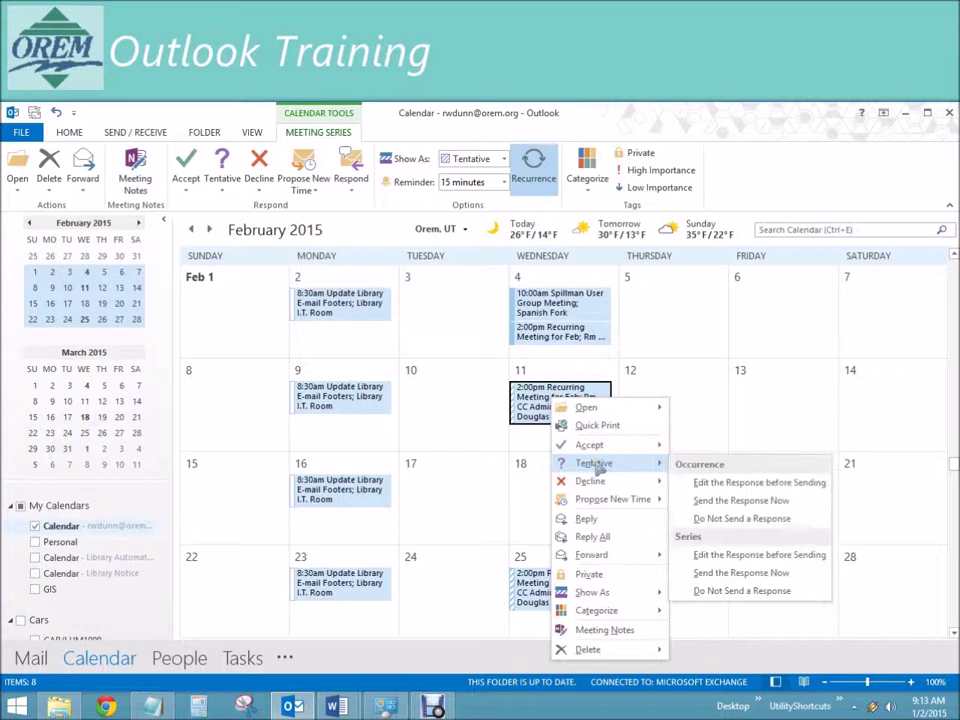
{"action": "left_click", "coordinate": [504, 158]}
{"action": "left_click", "coordinate": [504, 158]}
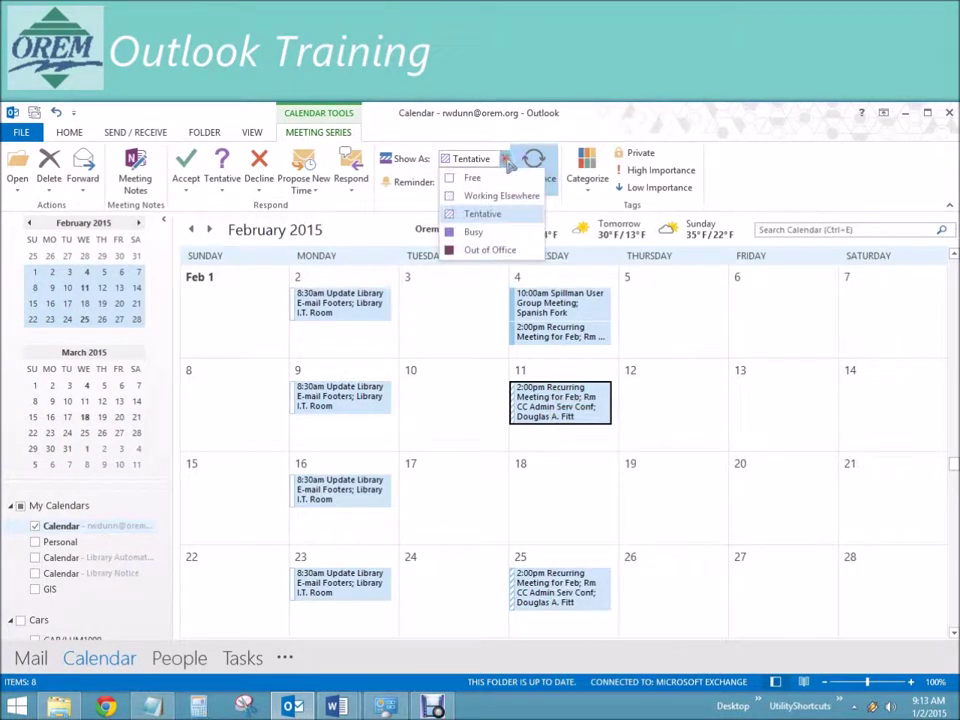
{"action": "left_click", "coordinate": [478, 234]}
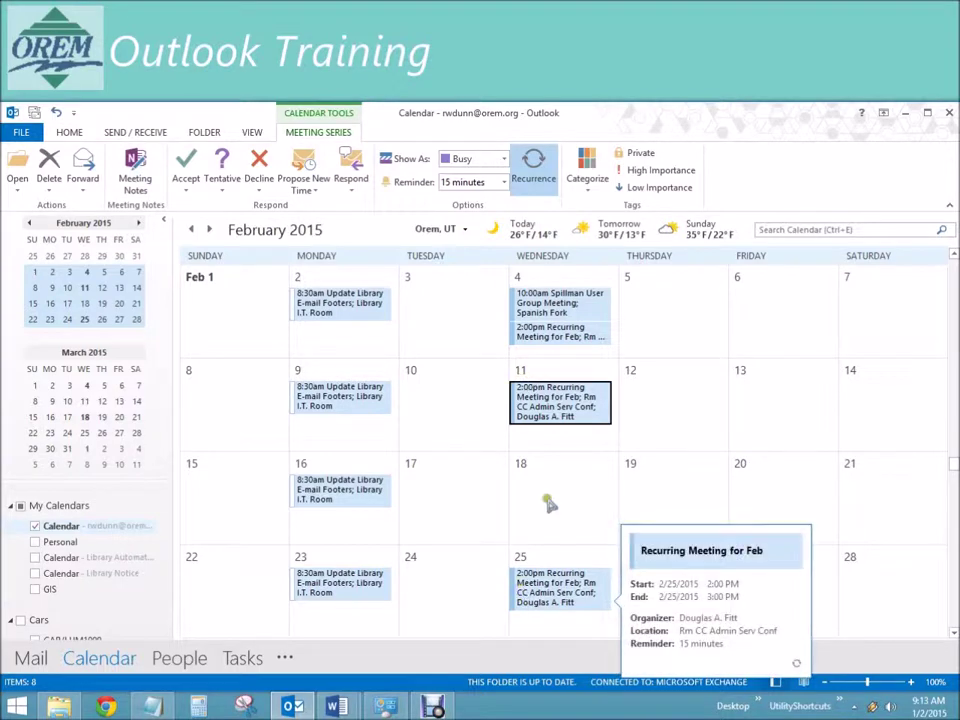
- Check March 2015 for further occurrences of the recurring meeting and go back to January 2015
{"action": "left_click", "coordinate": [209, 229]}
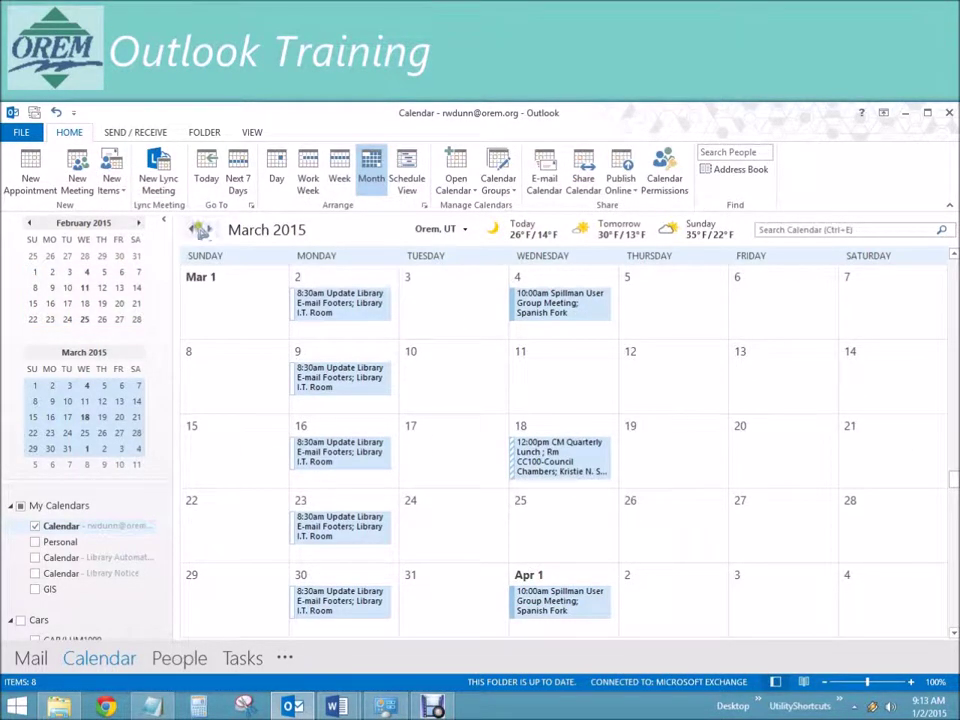
{"action": "left_click", "coordinate": [194, 229]}
{"action": "left_click", "coordinate": [194, 229]}
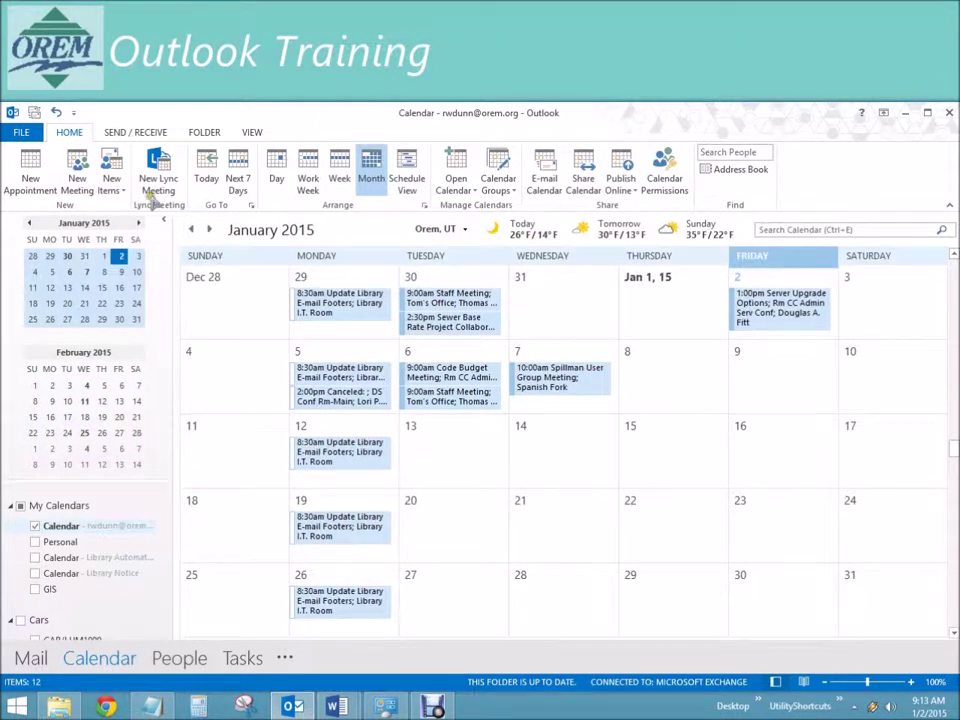
- Display the Recurring Meeting for Feb invitation in the Inbox and widen the reading pane
{"action": "left_click", "coordinate": [30, 658]}
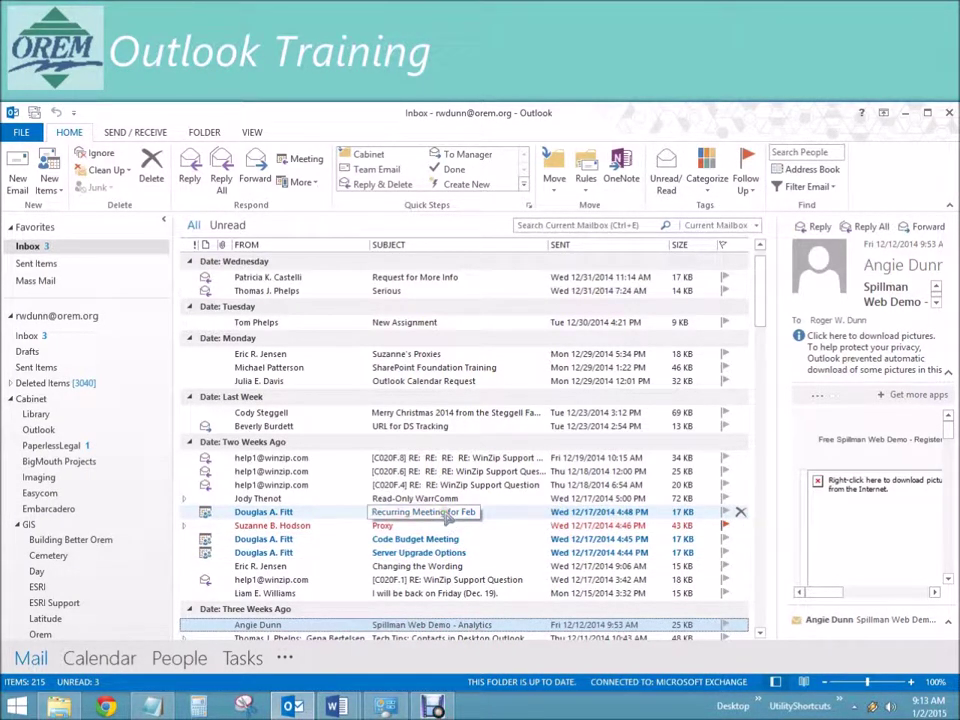
{"action": "left_click", "coordinate": [448, 513]}
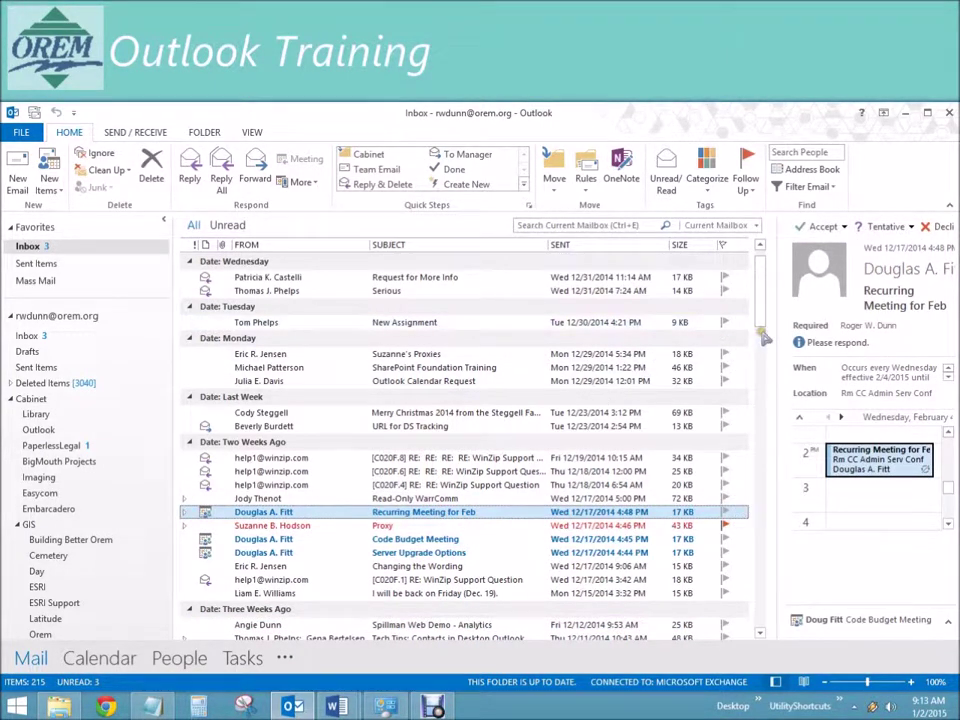
{"action": "left_click_drag", "start_coordinate": [776, 322], "coordinate": [688, 322]}
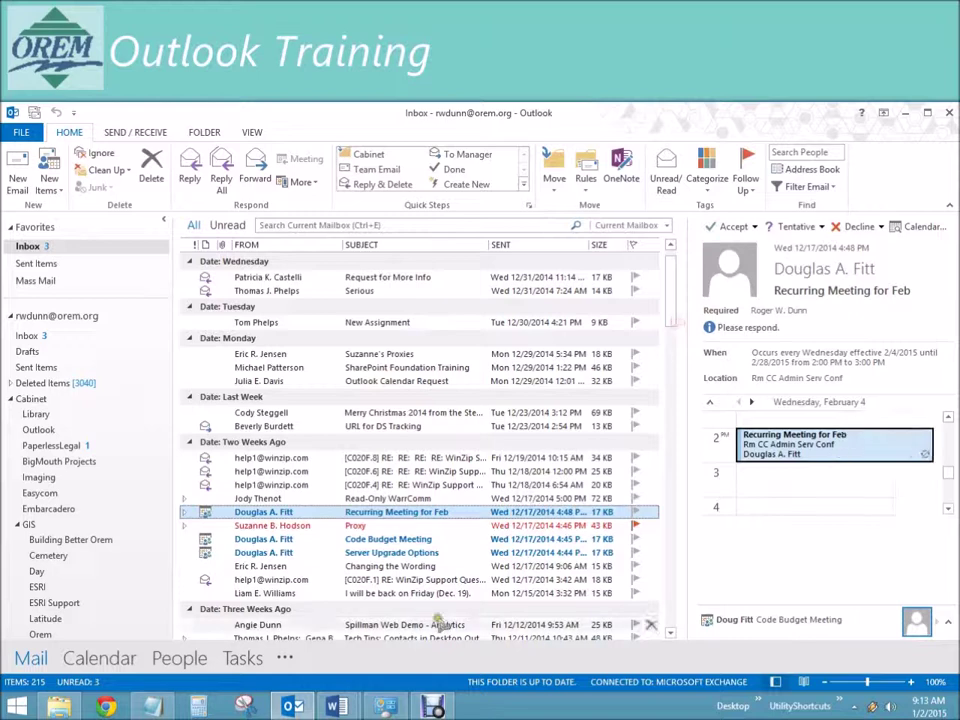
- Open the Code Budget Meeting invitation from the Inbox and decline it, sending the response now
{"action": "left_click", "coordinate": [390, 539]}
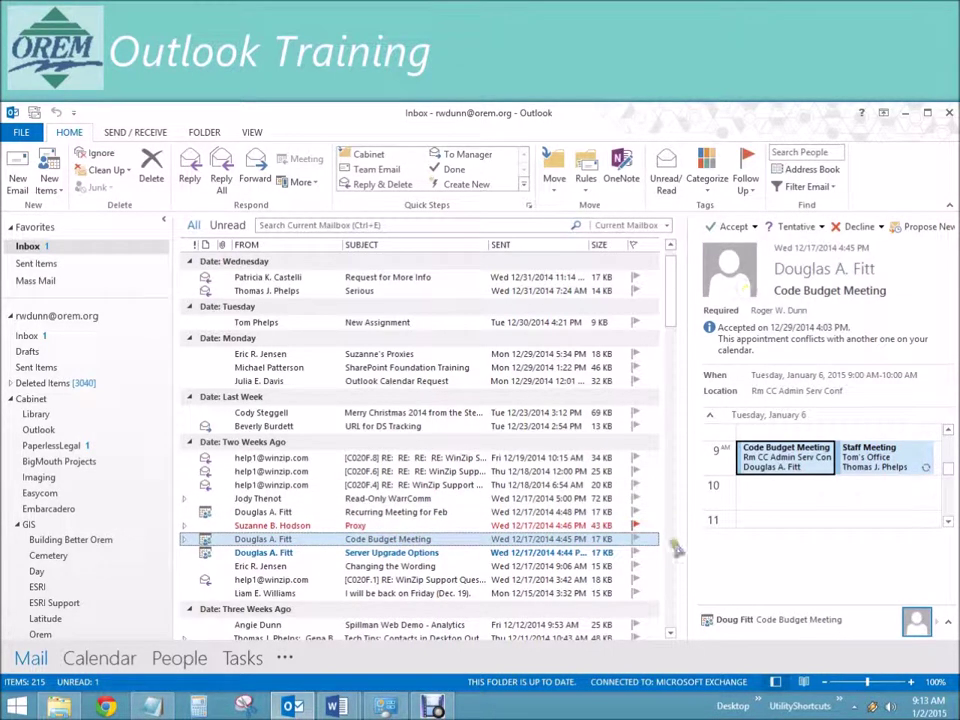
{"action": "left_click", "coordinate": [396, 541]}
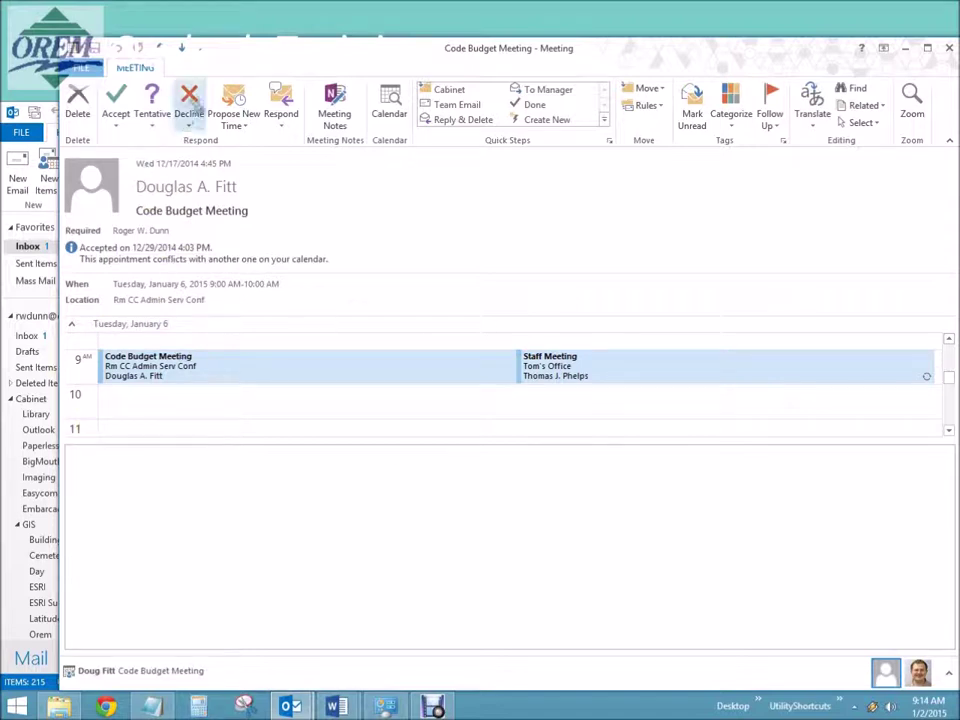
{"action": "left_click", "coordinate": [189, 118]}
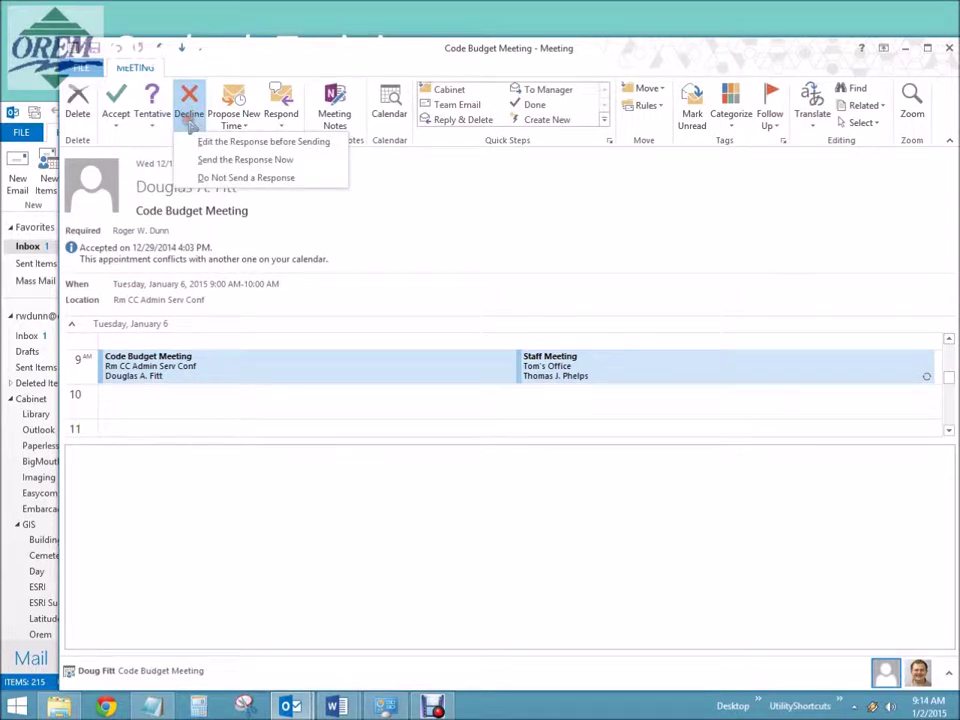
{"action": "left_click", "coordinate": [224, 160]}
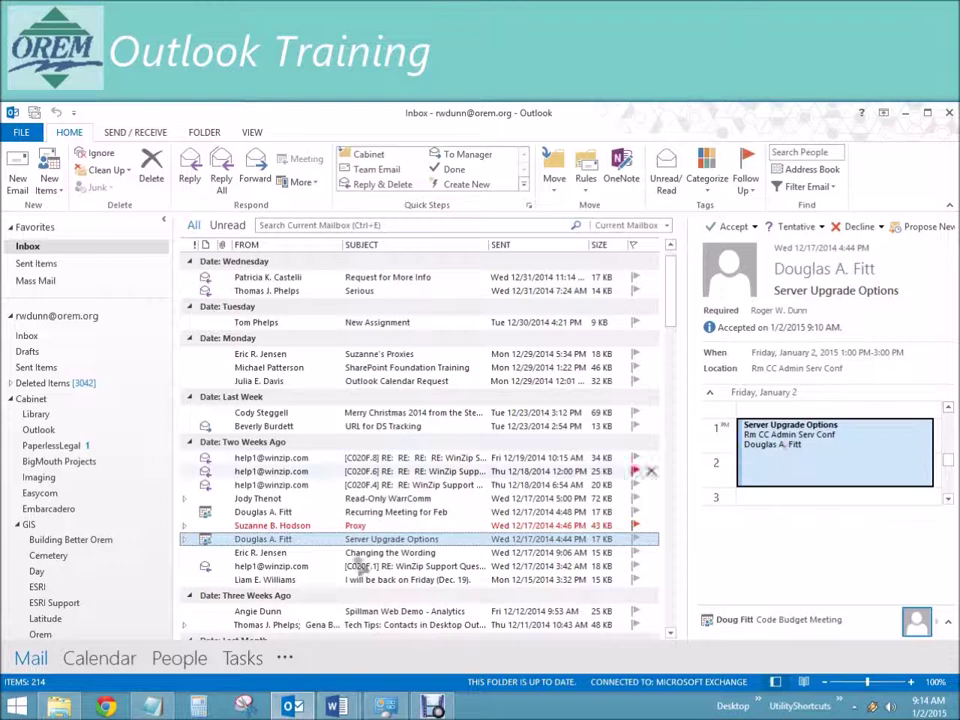
- Review the Recurring Meeting for Feb invitation, expanding its conversation to see all items and collapsing it again
{"action": "left_click", "coordinate": [358, 512]}
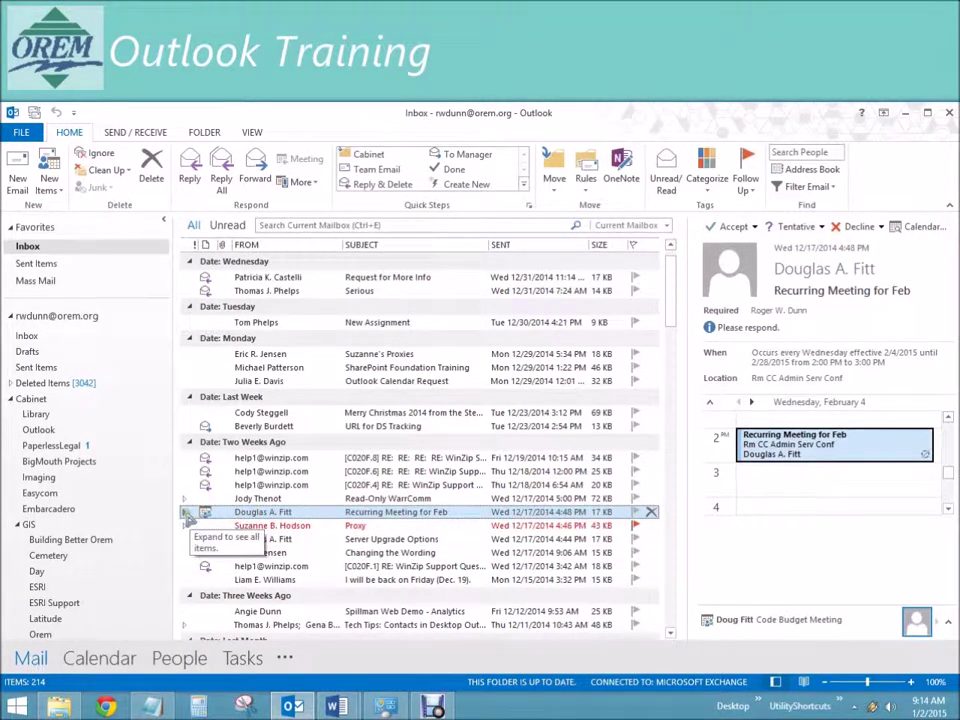
{"action": "left_click", "coordinate": [185, 514]}
{"action": "left_click", "coordinate": [350, 526]}
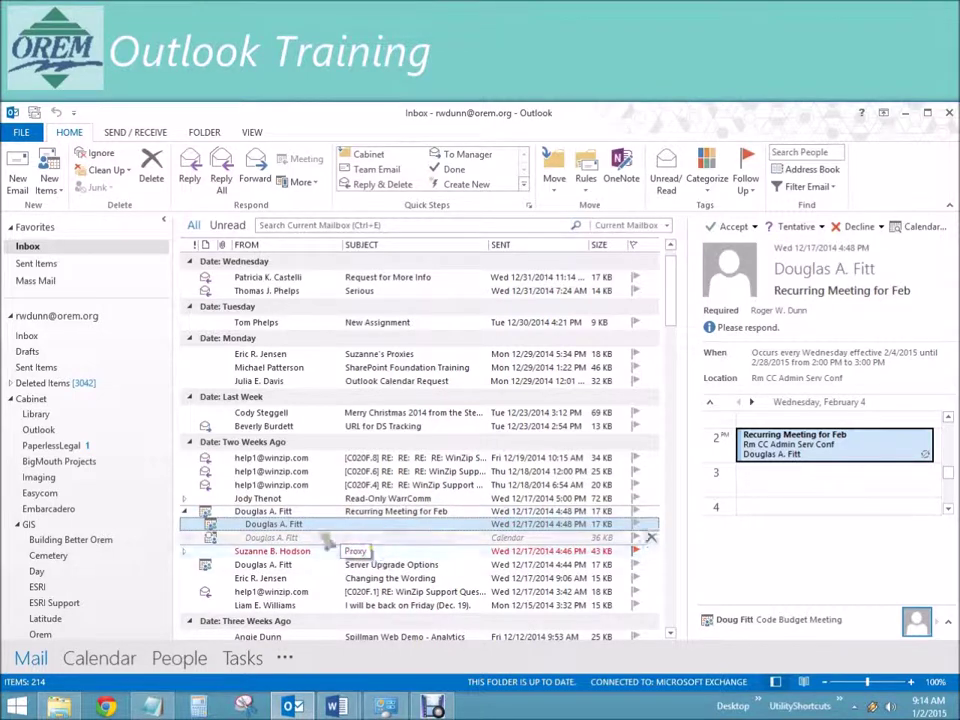
{"action": "left_click", "coordinate": [186, 512]}
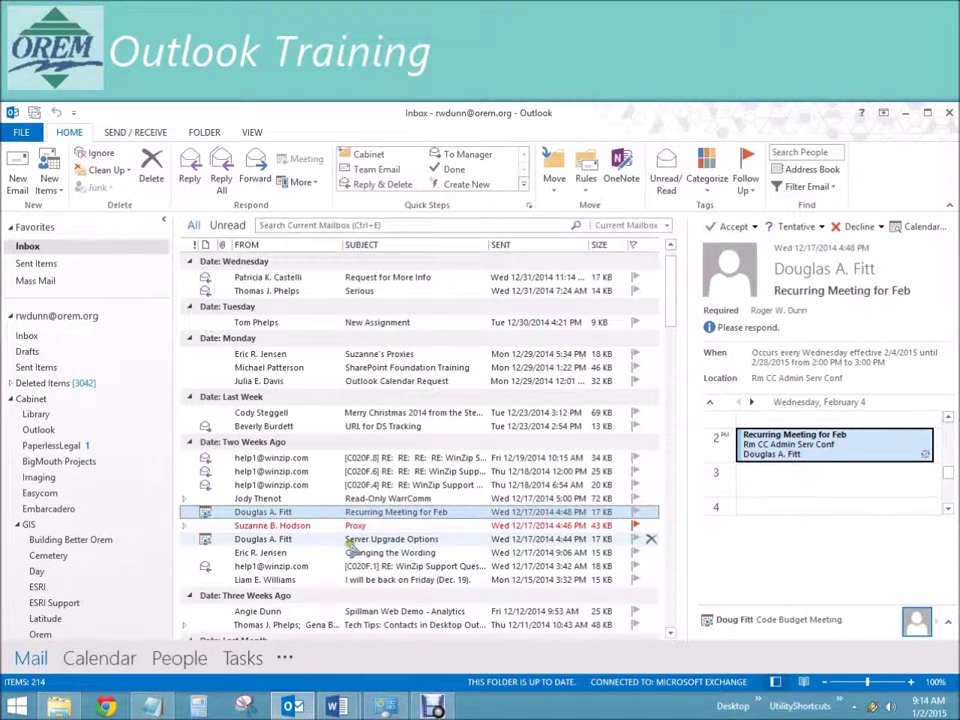
- Delete the Server Upgrade Options invitation from the Inbox and check its meeting in the January 2015 calendar
{"action": "left_click", "coordinate": [430, 540]}
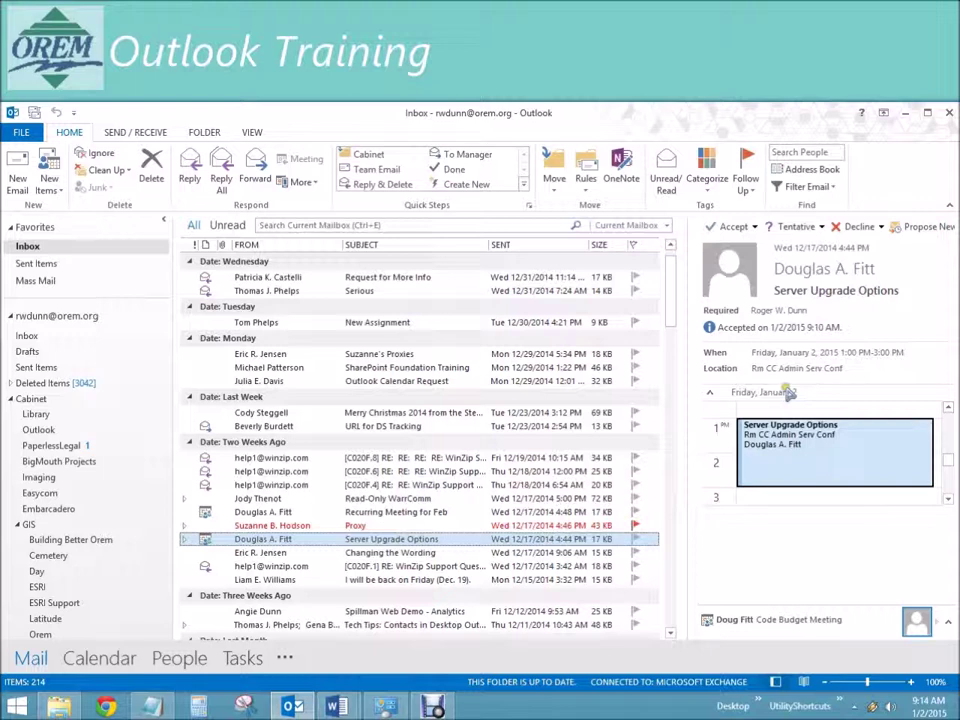
{"action": "left_click", "coordinate": [650, 540]}
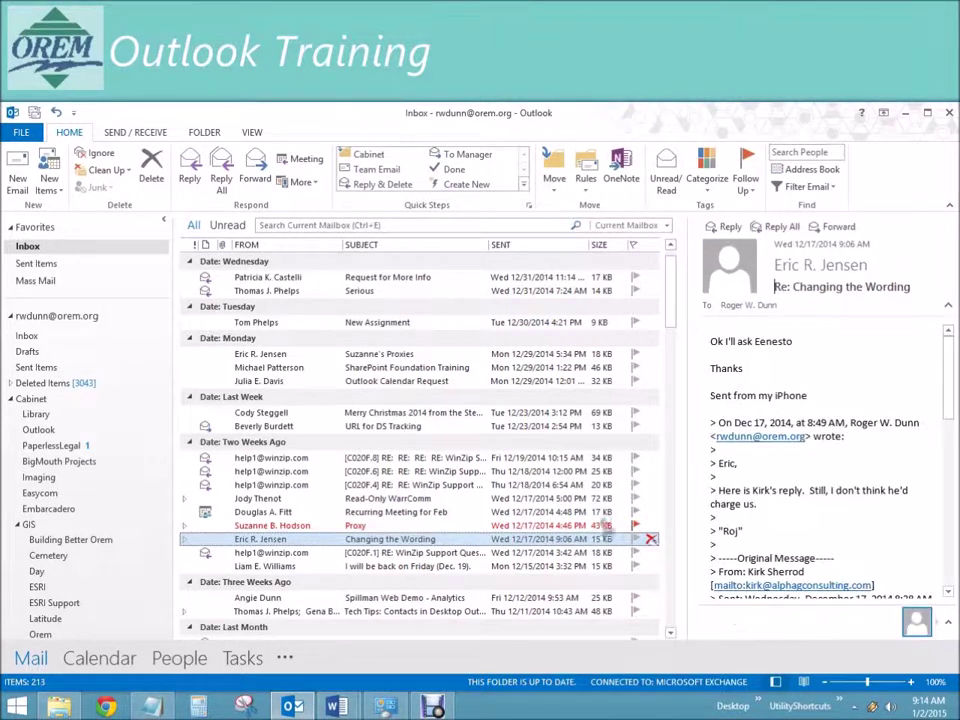
{"action": "left_click", "coordinate": [118, 656]}
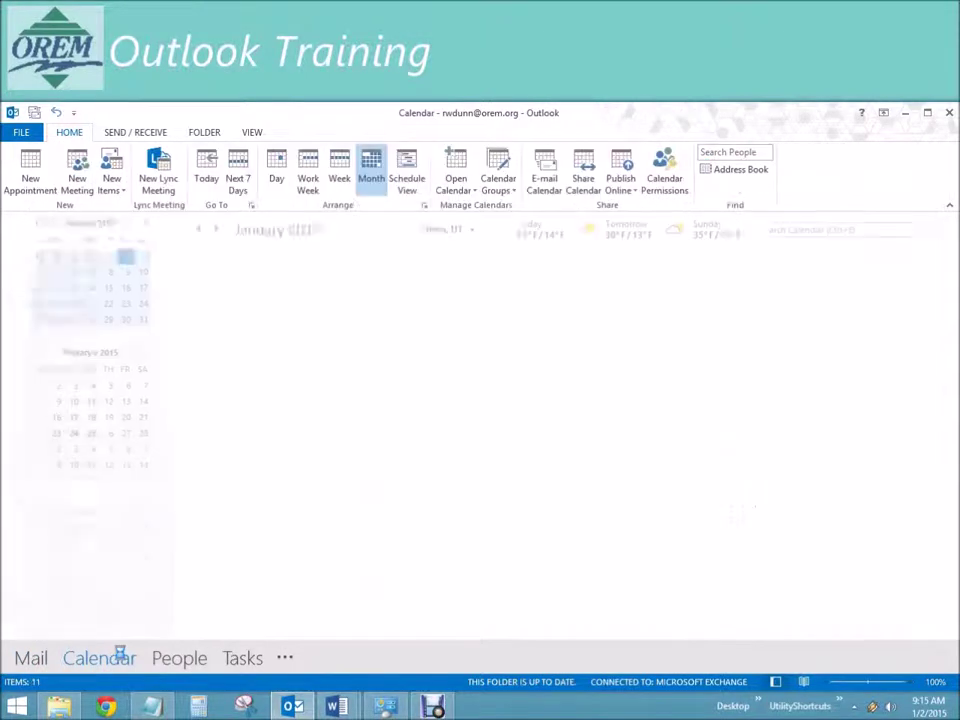
{"action": "left_click", "coordinate": [664, 385]}
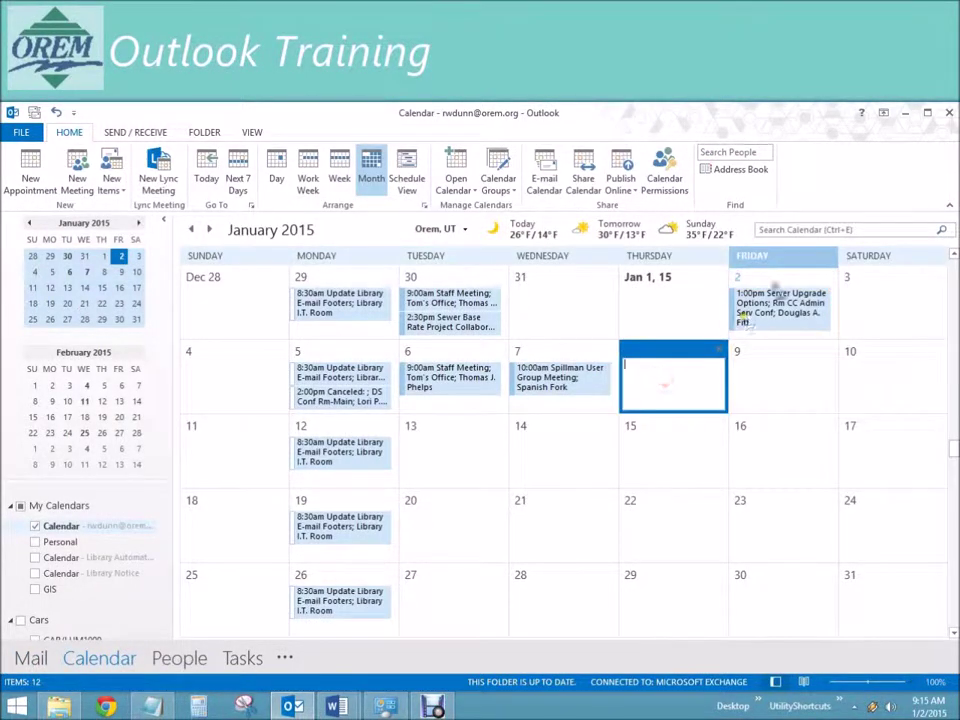
- Delete the Recurring Meeting for Feb invitation from the Inbox and check its occurrences in the February 2015 calendar
{"action": "left_click", "coordinate": [22, 660]}
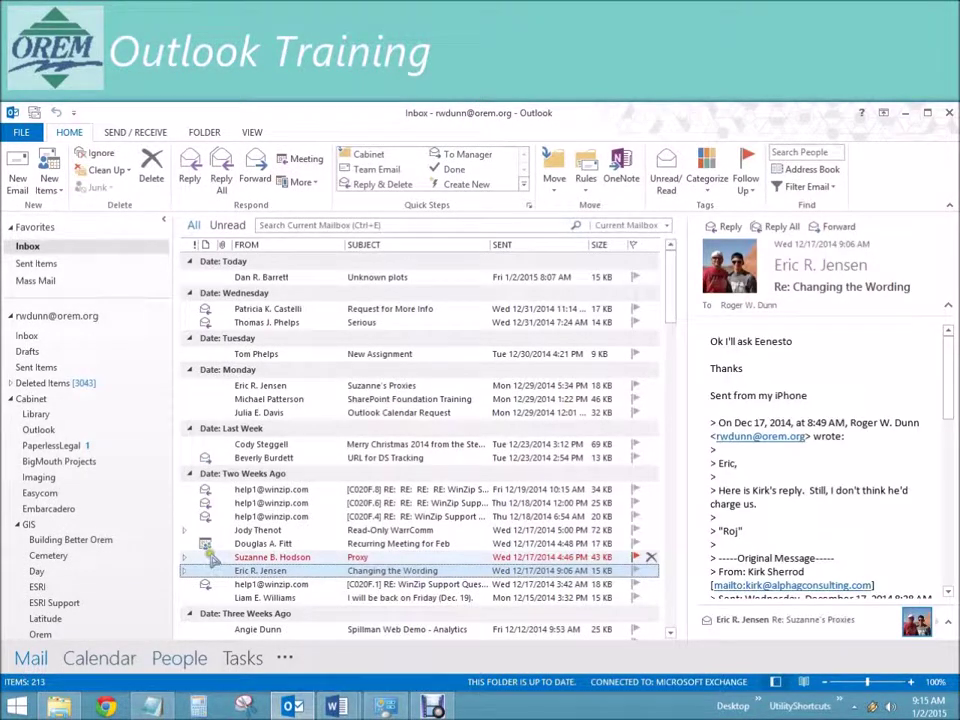
{"action": "left_click", "coordinate": [255, 544]}
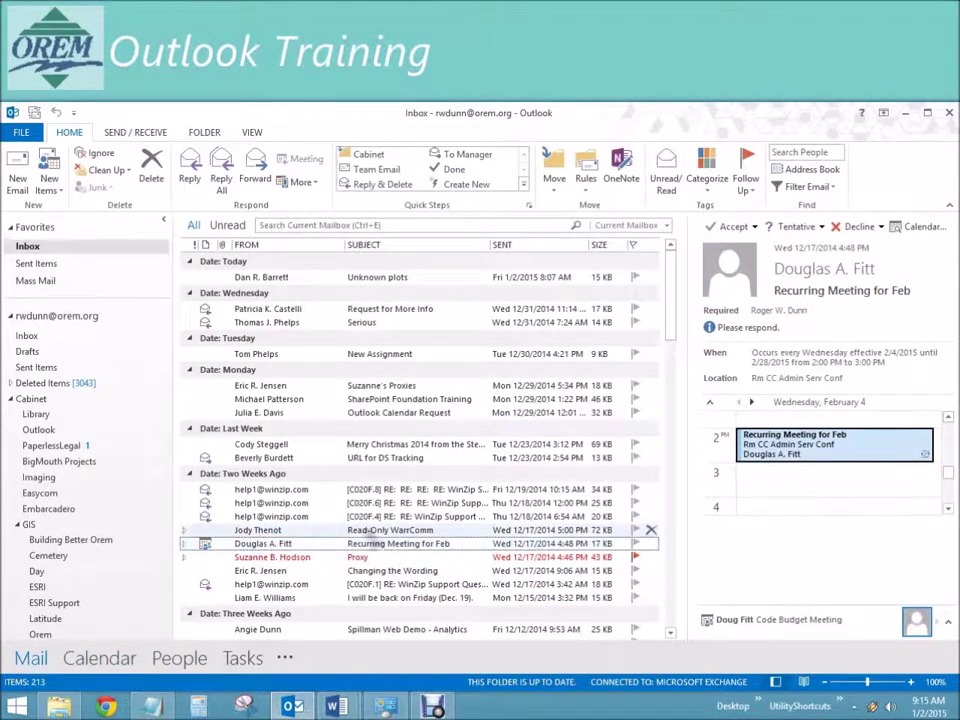
{"action": "left_click", "coordinate": [651, 545]}
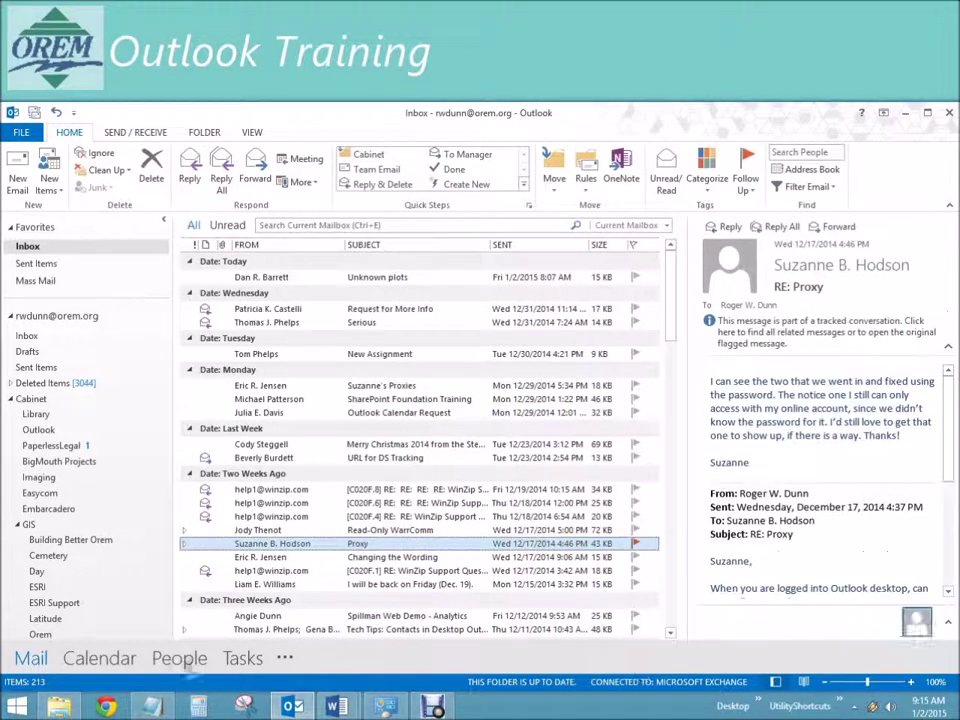
{"action": "left_click", "coordinate": [99, 660]}
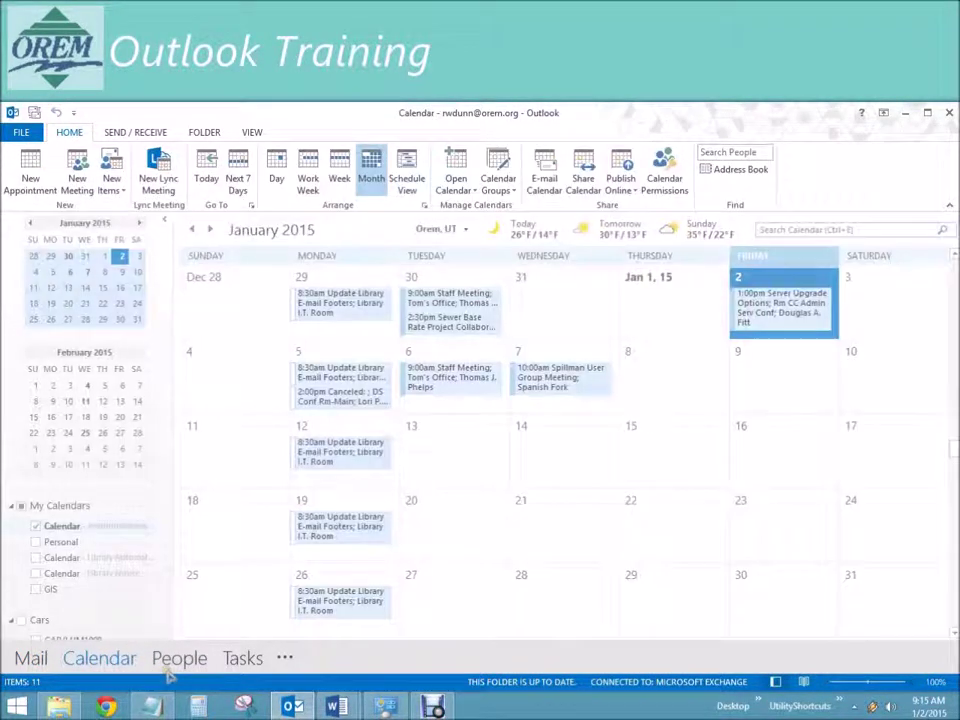
{"action": "left_click", "coordinate": [210, 229]}
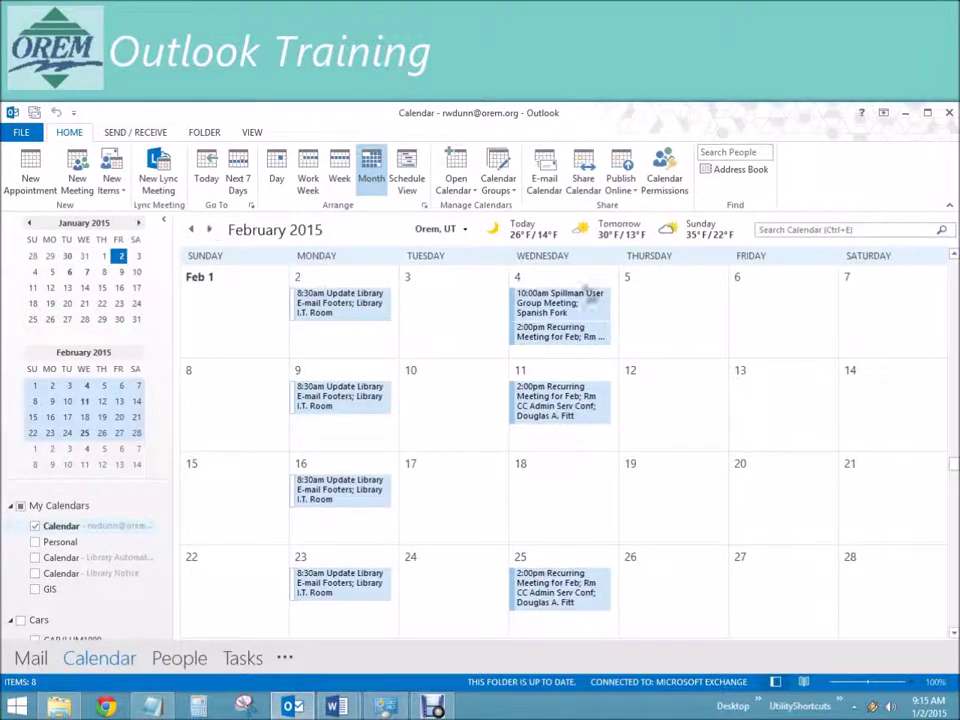